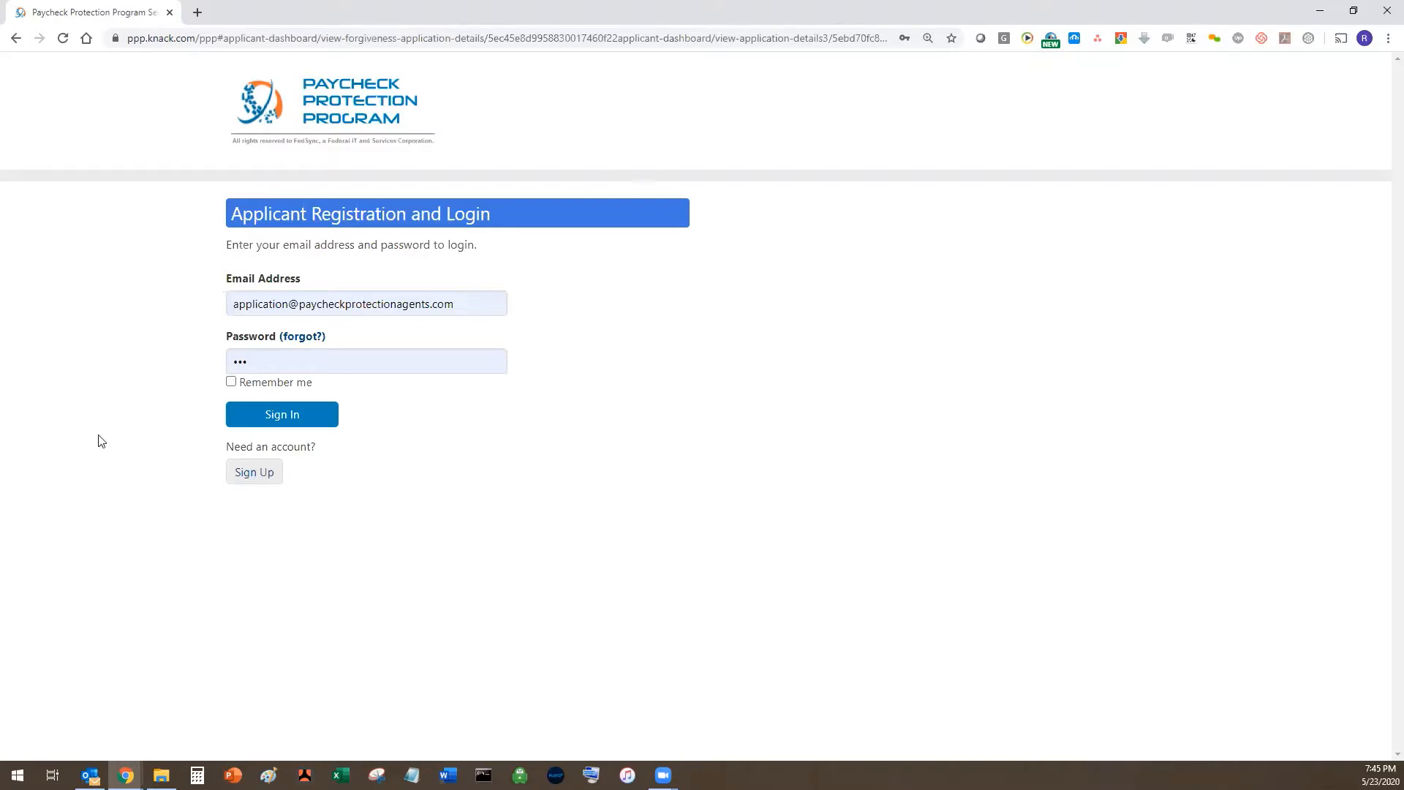
- Sign in to the applicant account and begin a new forgiveness application
{"action": "left_click", "coordinate": [305, 415]}
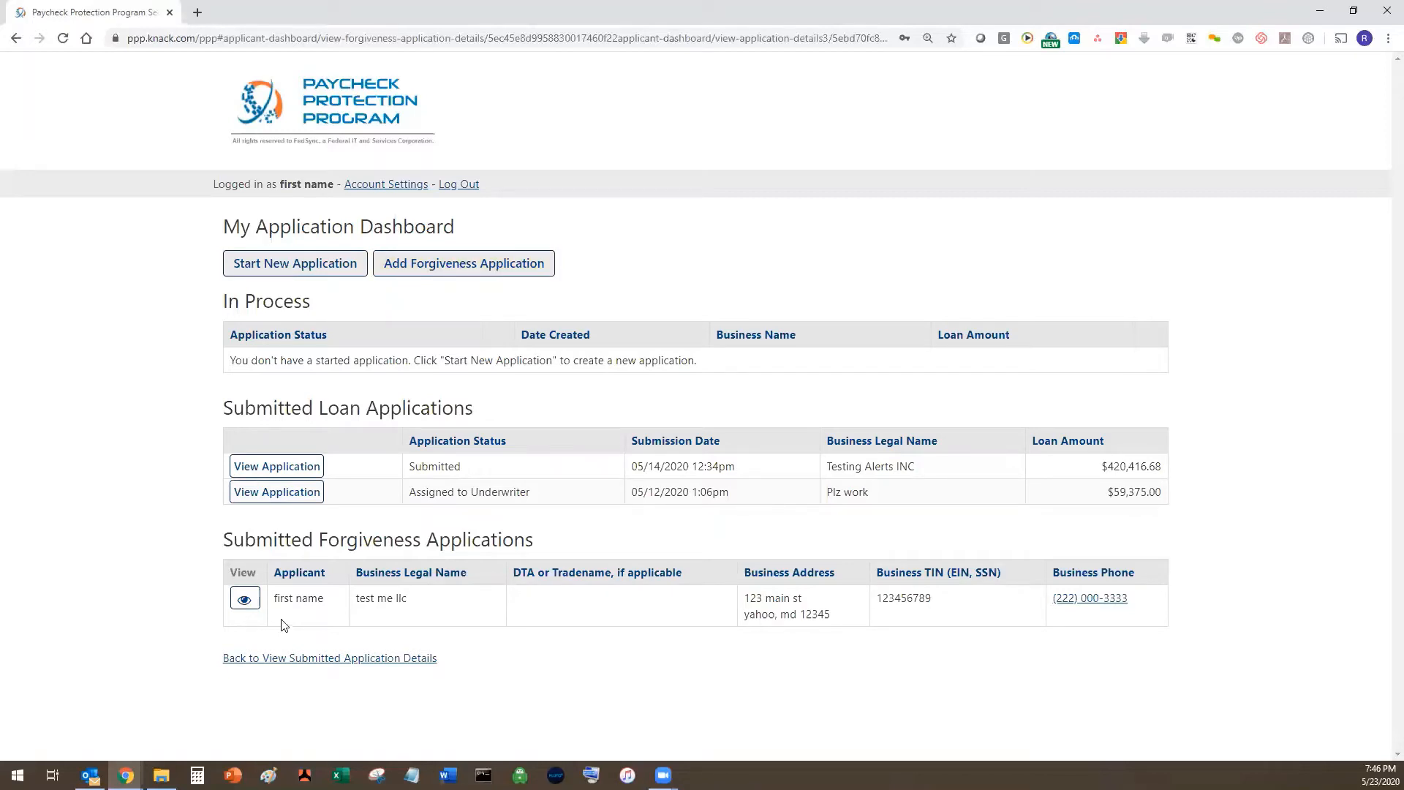
{"action": "left_click", "coordinate": [522, 272]}
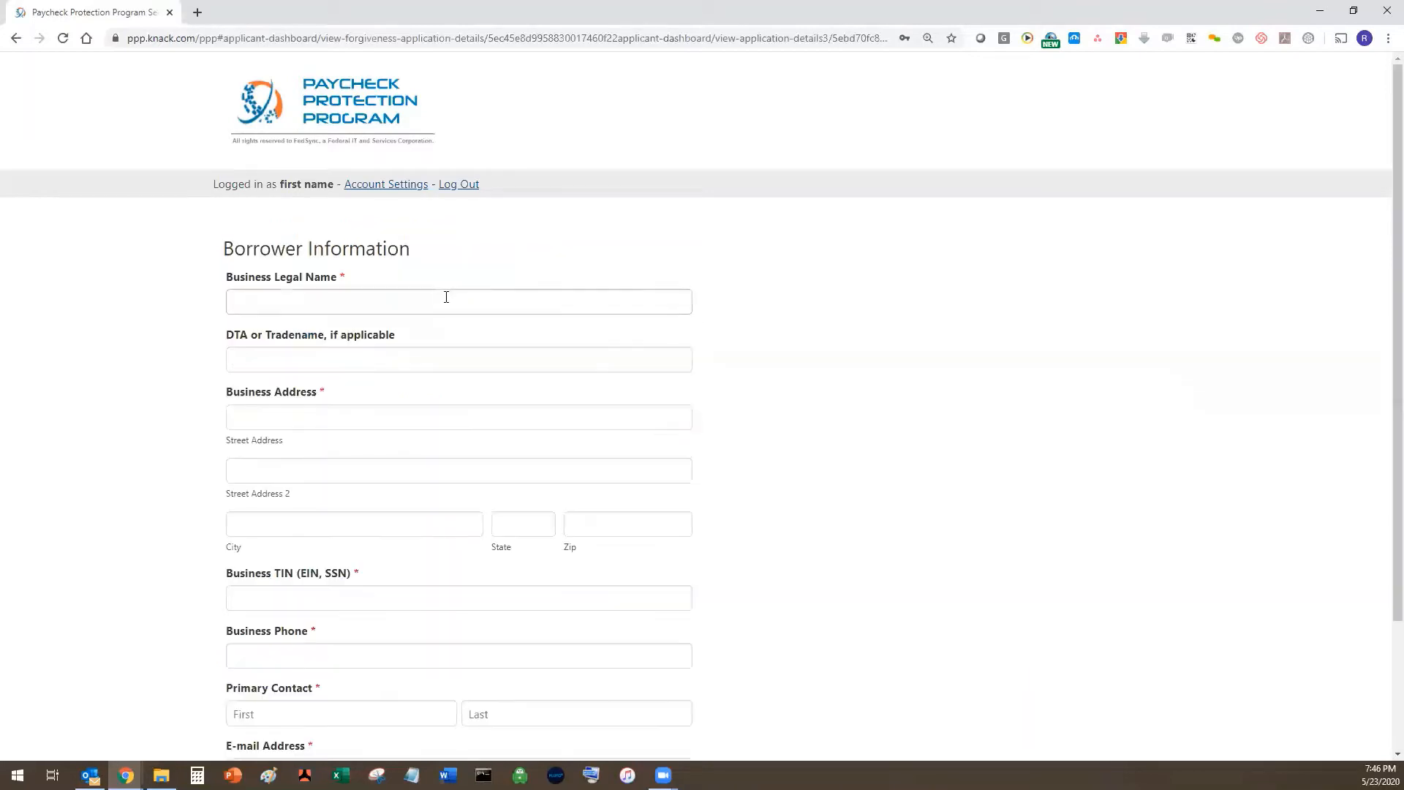
- Submit the Test Business LLC borrower details for Manassas, VA, then go back to the applicant dashboard
{"action": "left_click", "coordinate": [446, 297]}
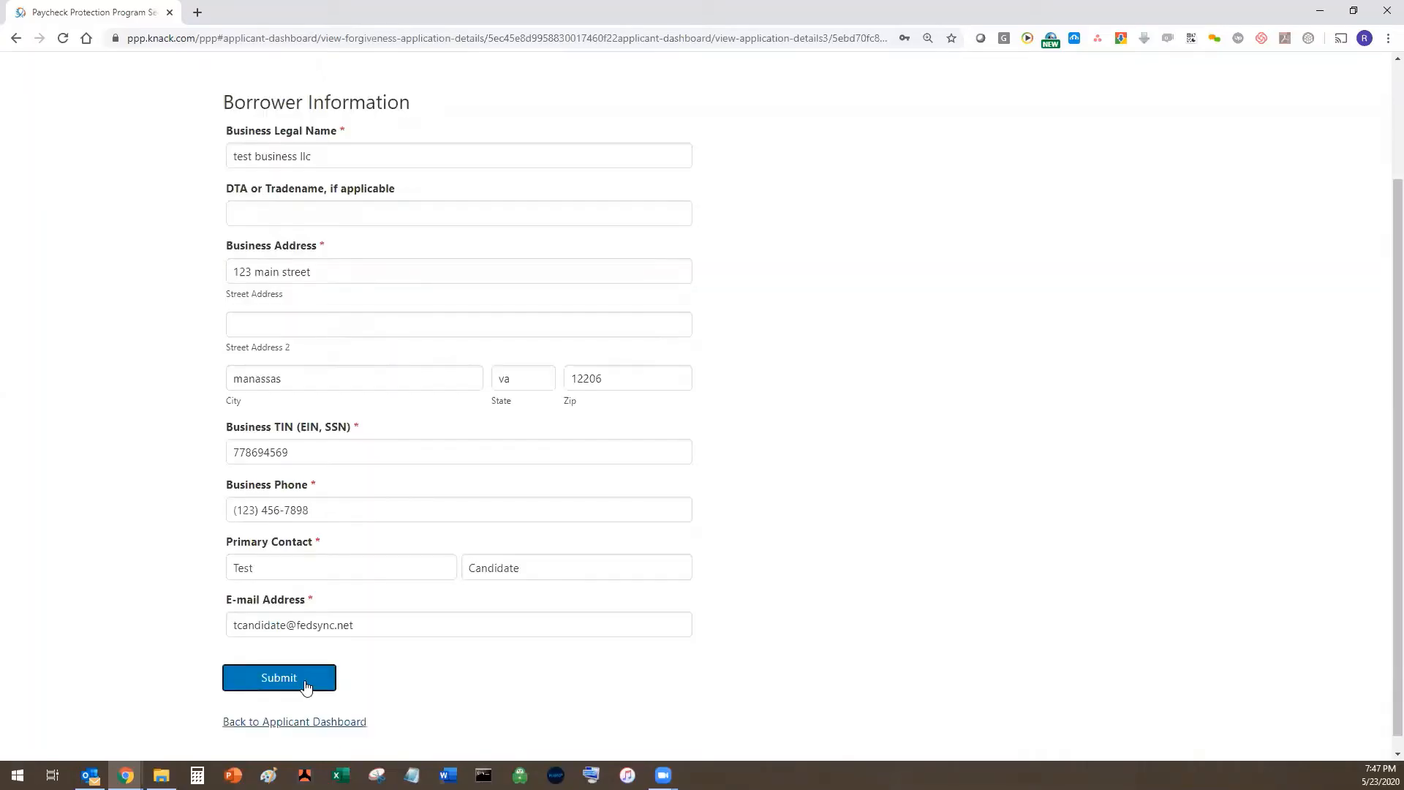
{"action": "scroll", "coordinate": [300, 687], "scroll_direction": "down", "scroll_amount": 1}
{"action": "key", "text": "Return"}
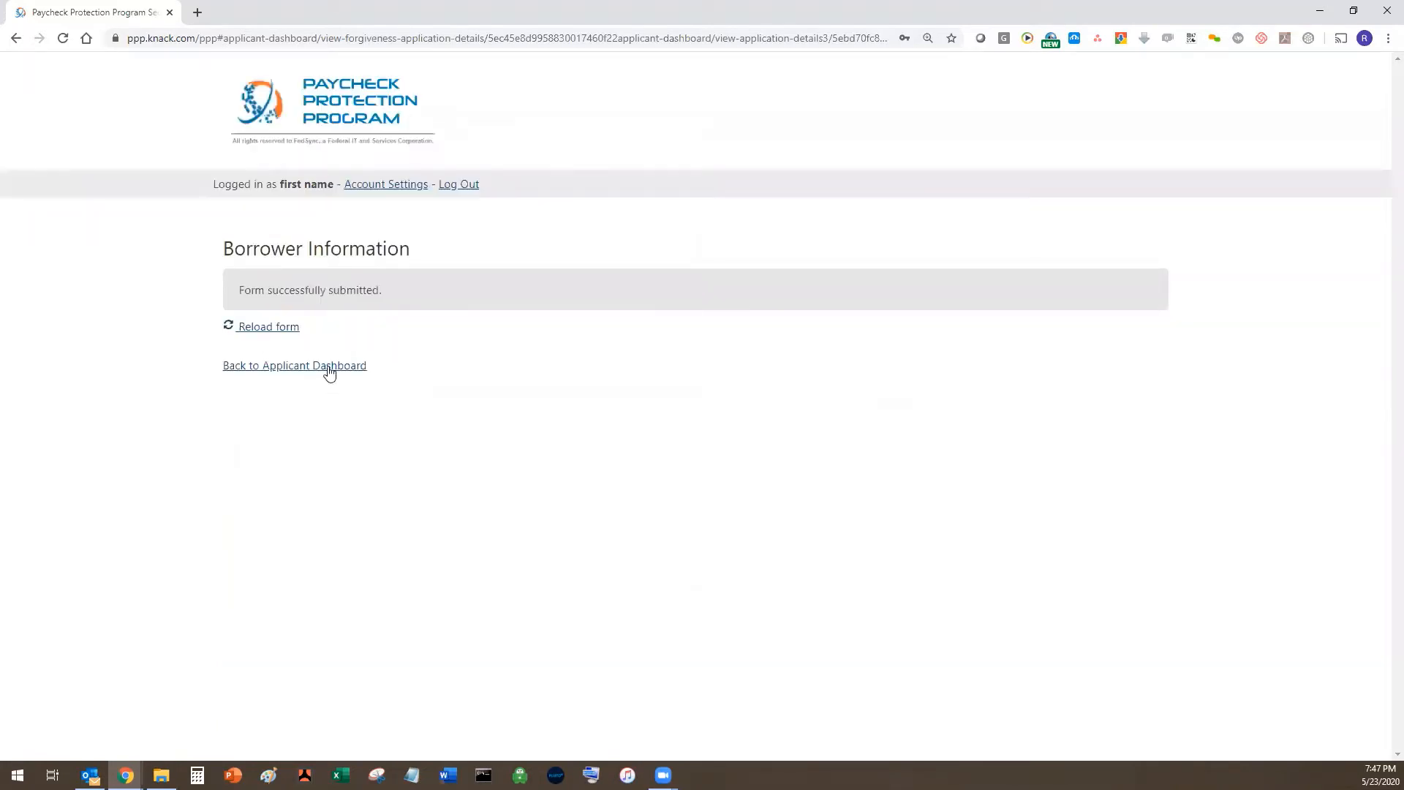
{"action": "left_click", "coordinate": [329, 367]}
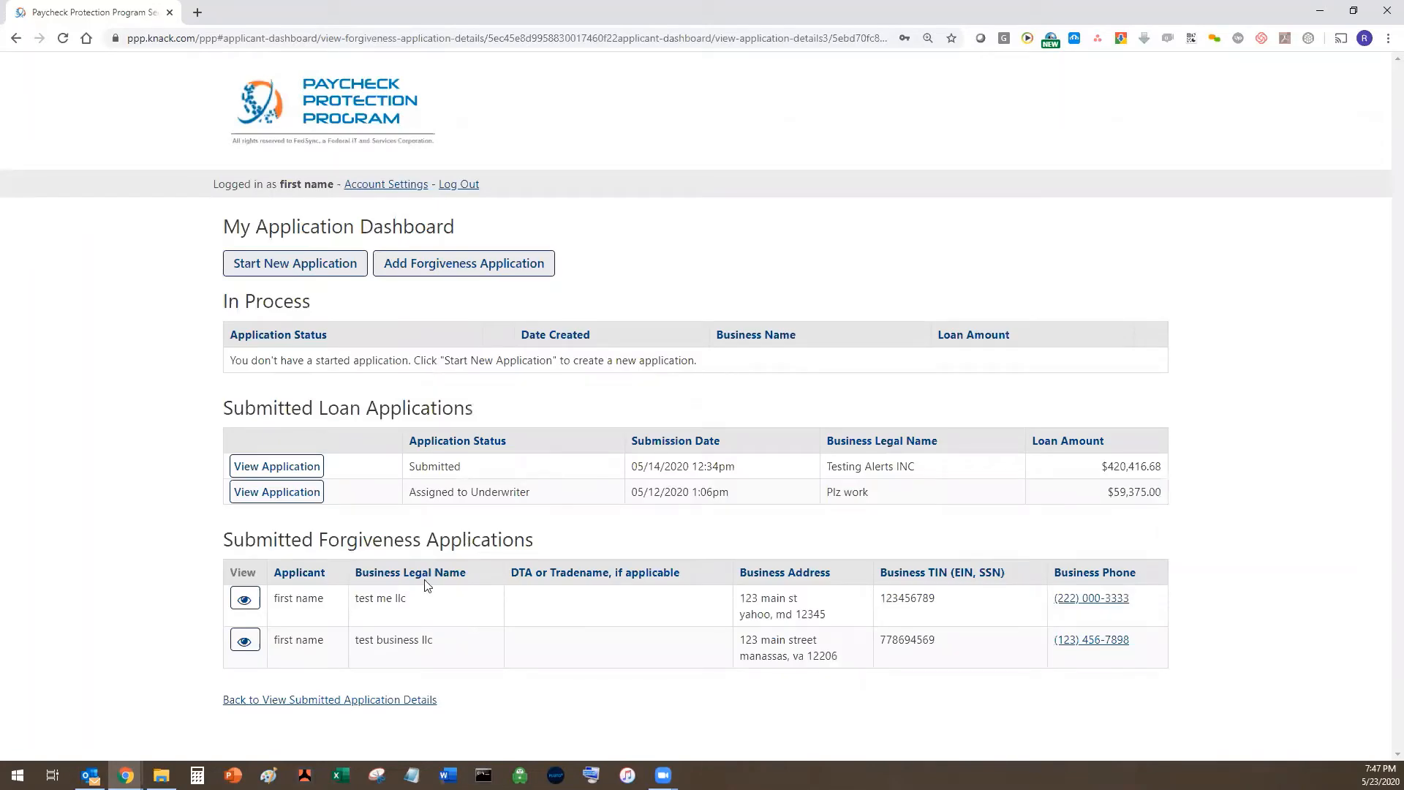
- Open the test business llc application and scroll down to its incomplete Revenue and Loan Information sections
{"action": "left_click", "coordinate": [258, 642]}
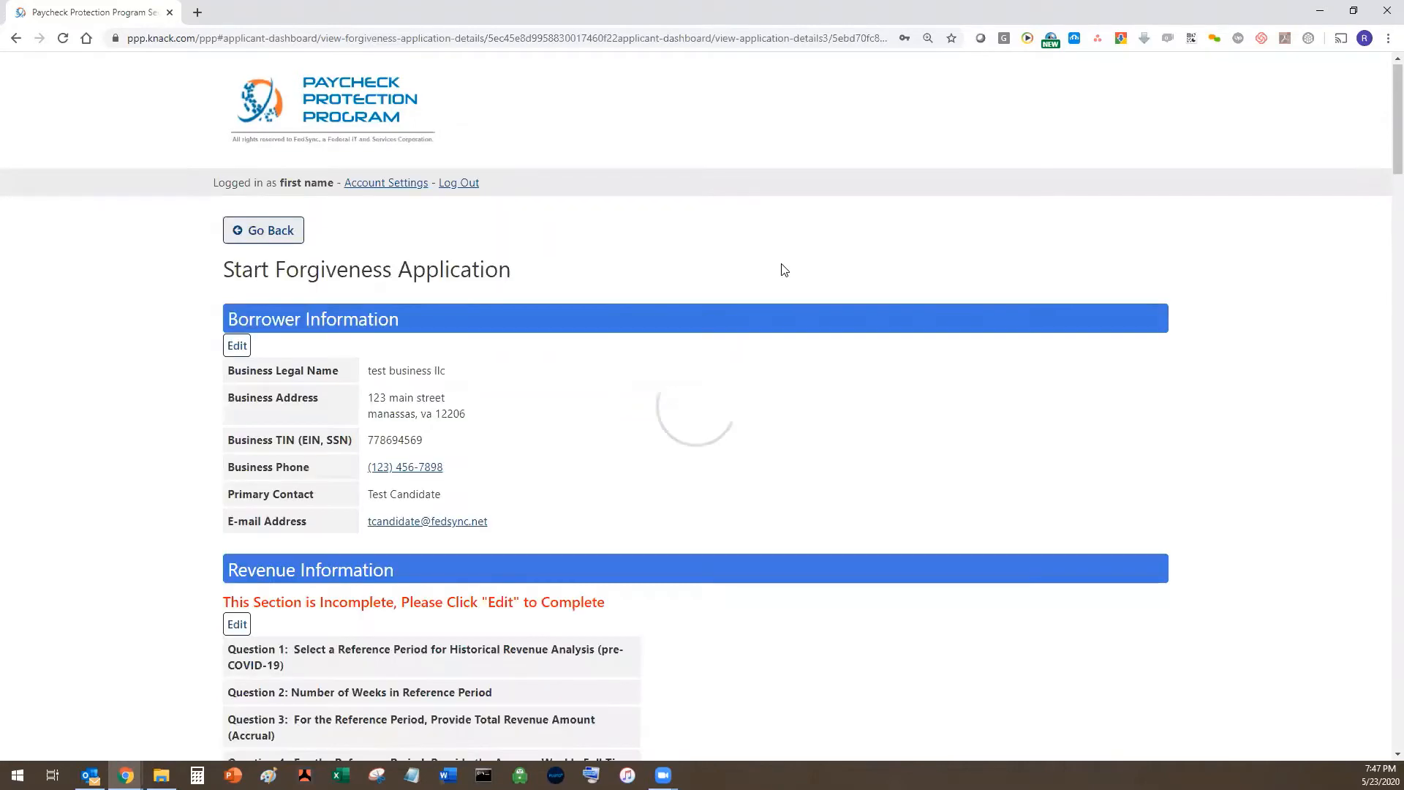
{"action": "scroll", "coordinate": [780, 256], "scroll_direction": "down", "scroll_amount": 1}
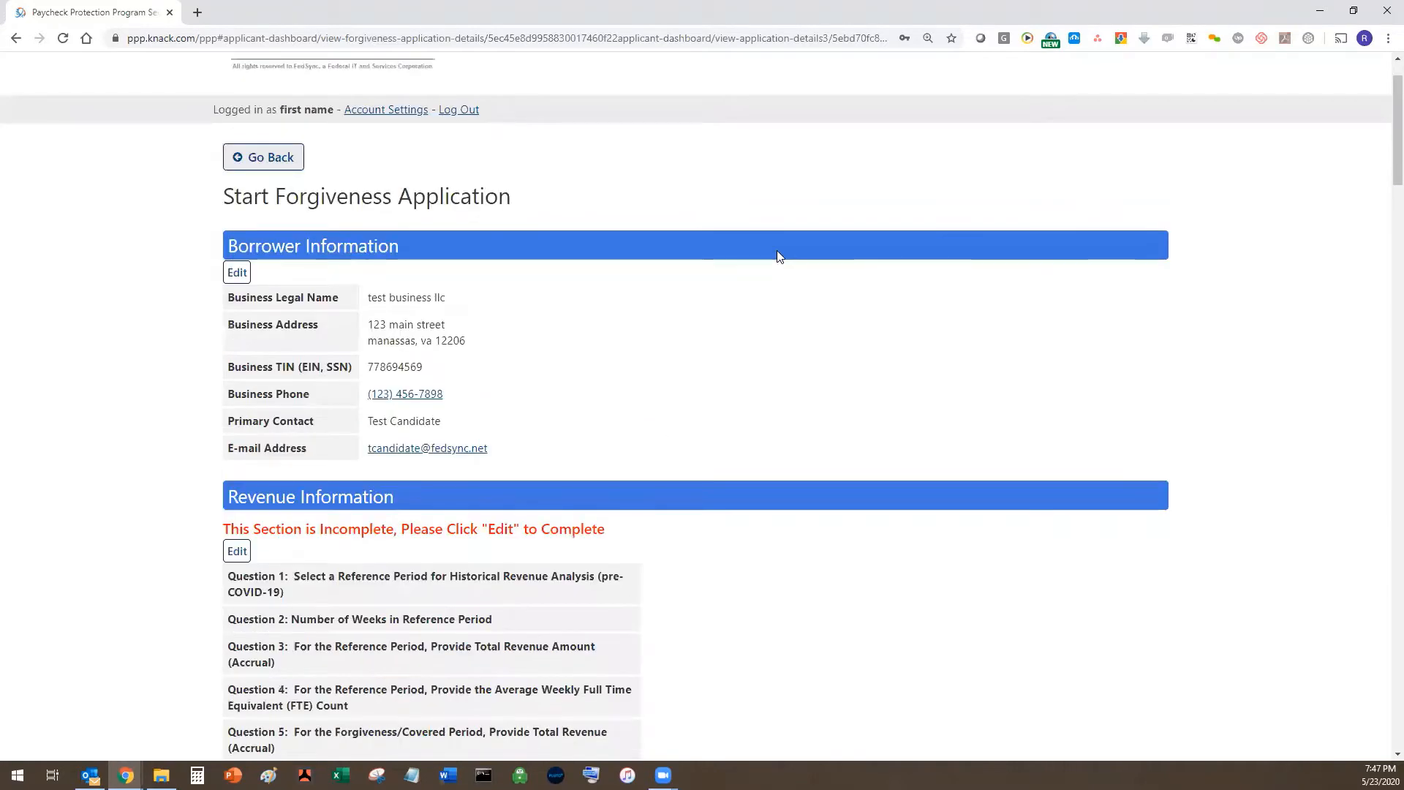
{"action": "scroll", "coordinate": [780, 256], "scroll_direction": "down", "scroll_amount": 1}
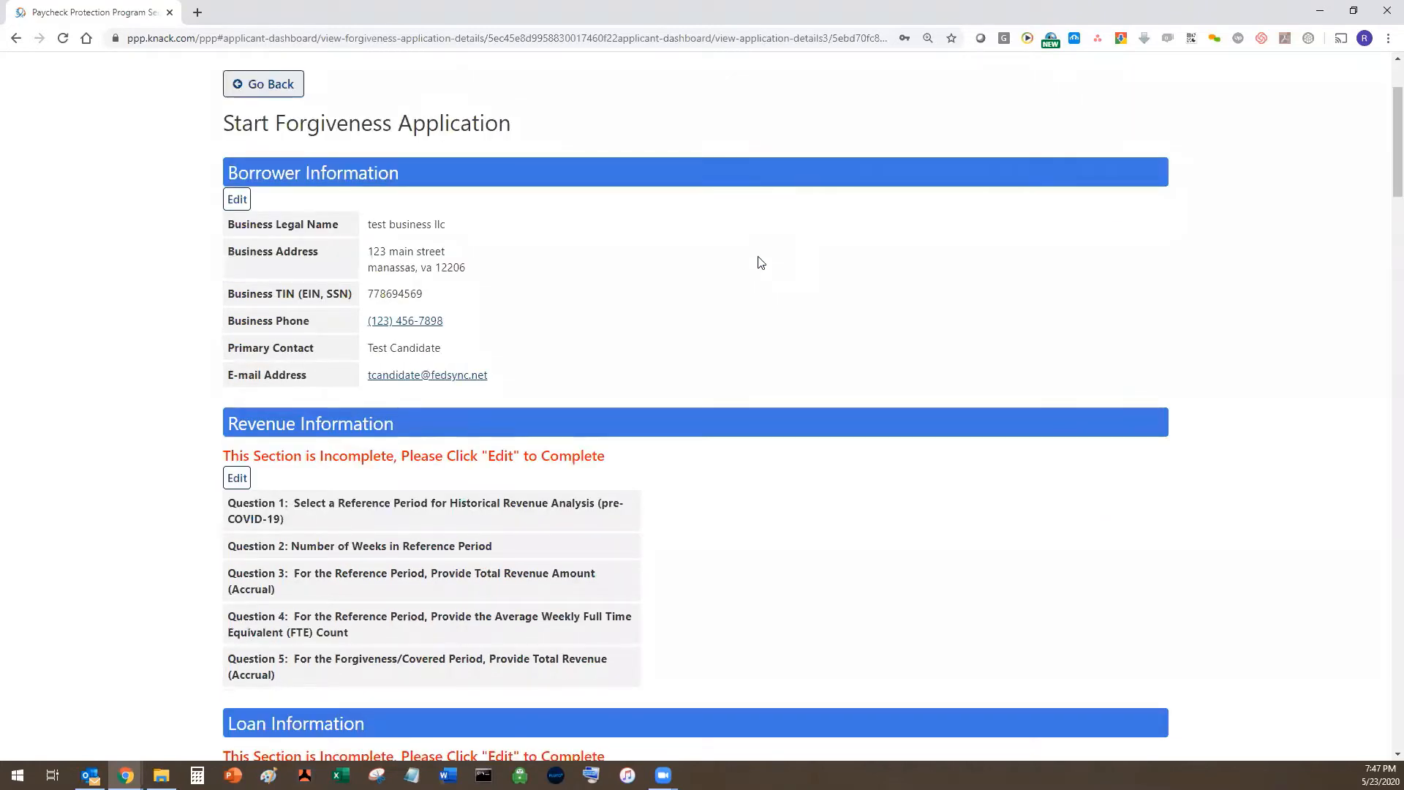
{"action": "scroll", "coordinate": [804, 56], "scroll_direction": "down", "scroll_amount": 1}
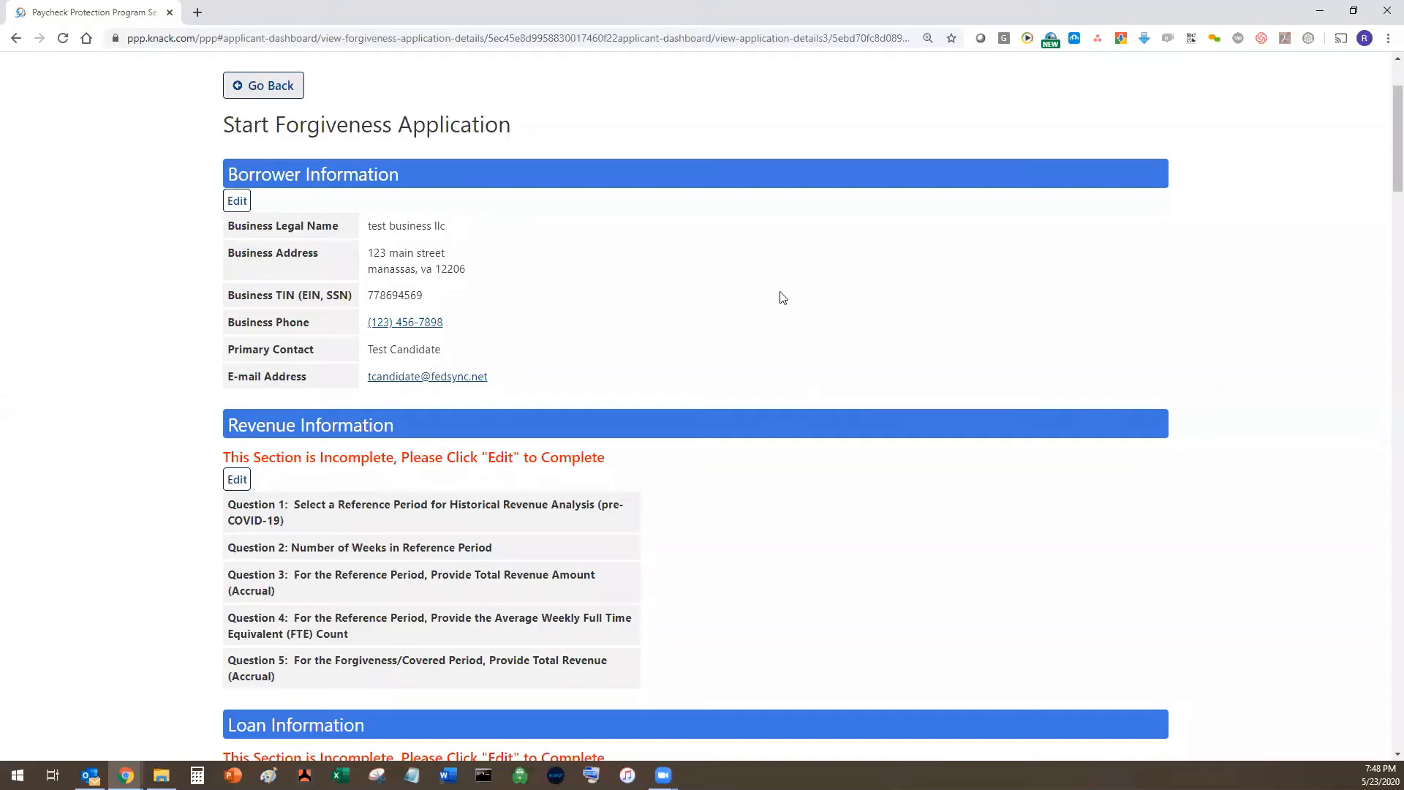
{"action": "scroll", "coordinate": [487, 420], "scroll_direction": "down", "scroll_amount": 1}
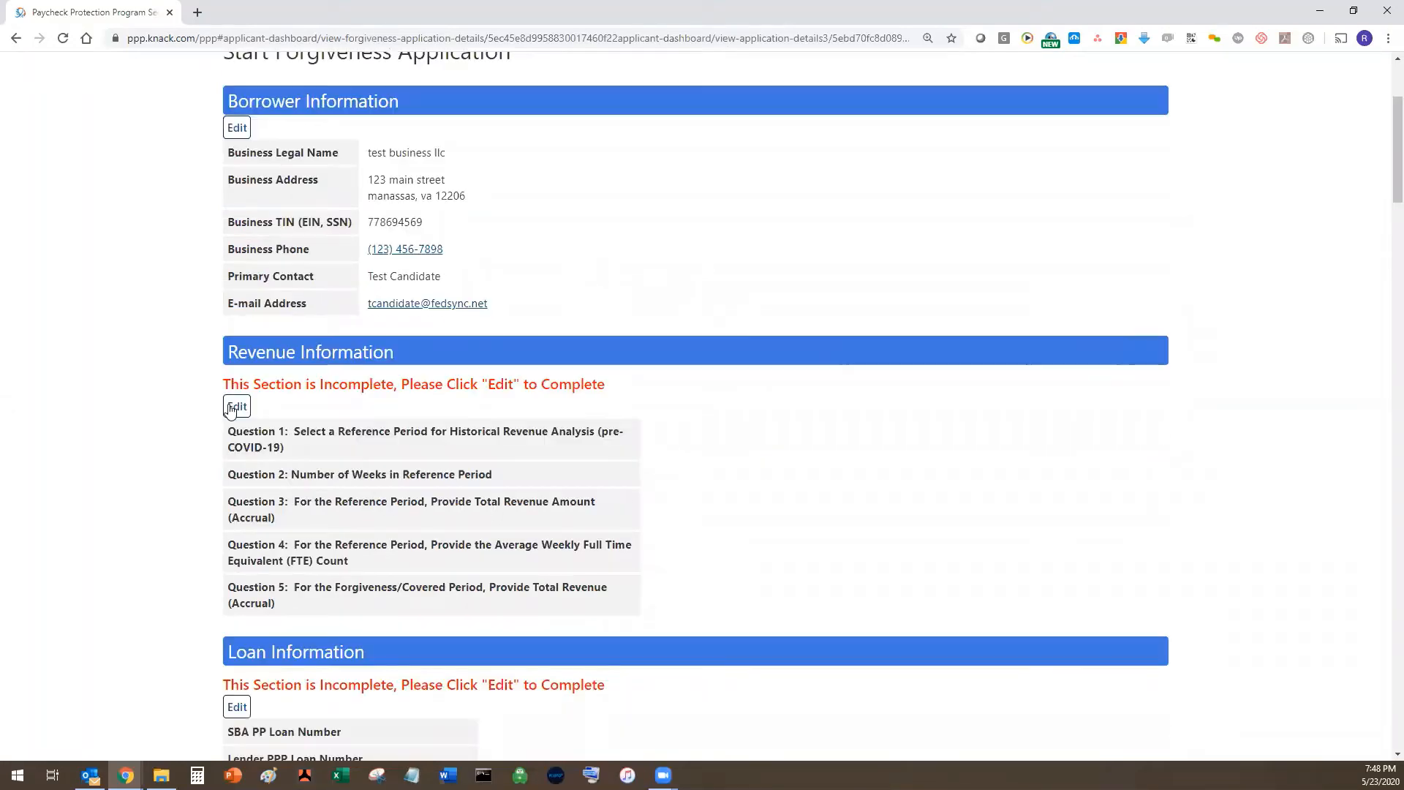
- Save revenue info: 02/15/2019–06/30/2019 period, 1500000 revenue, 40 FTE, 300000 covered-period revenue
{"action": "left_click", "coordinate": [237, 407]}
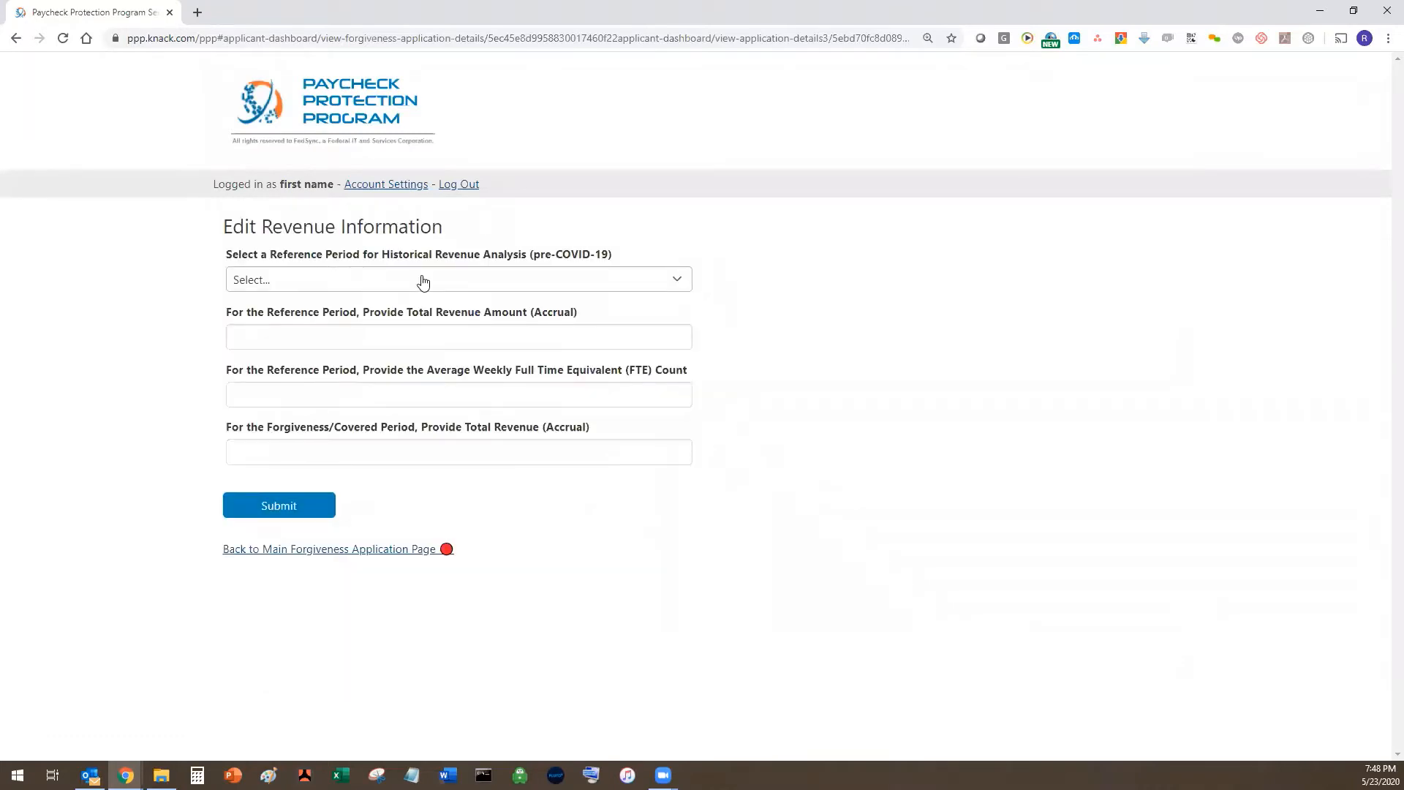
{"action": "left_click", "coordinate": [423, 280]}
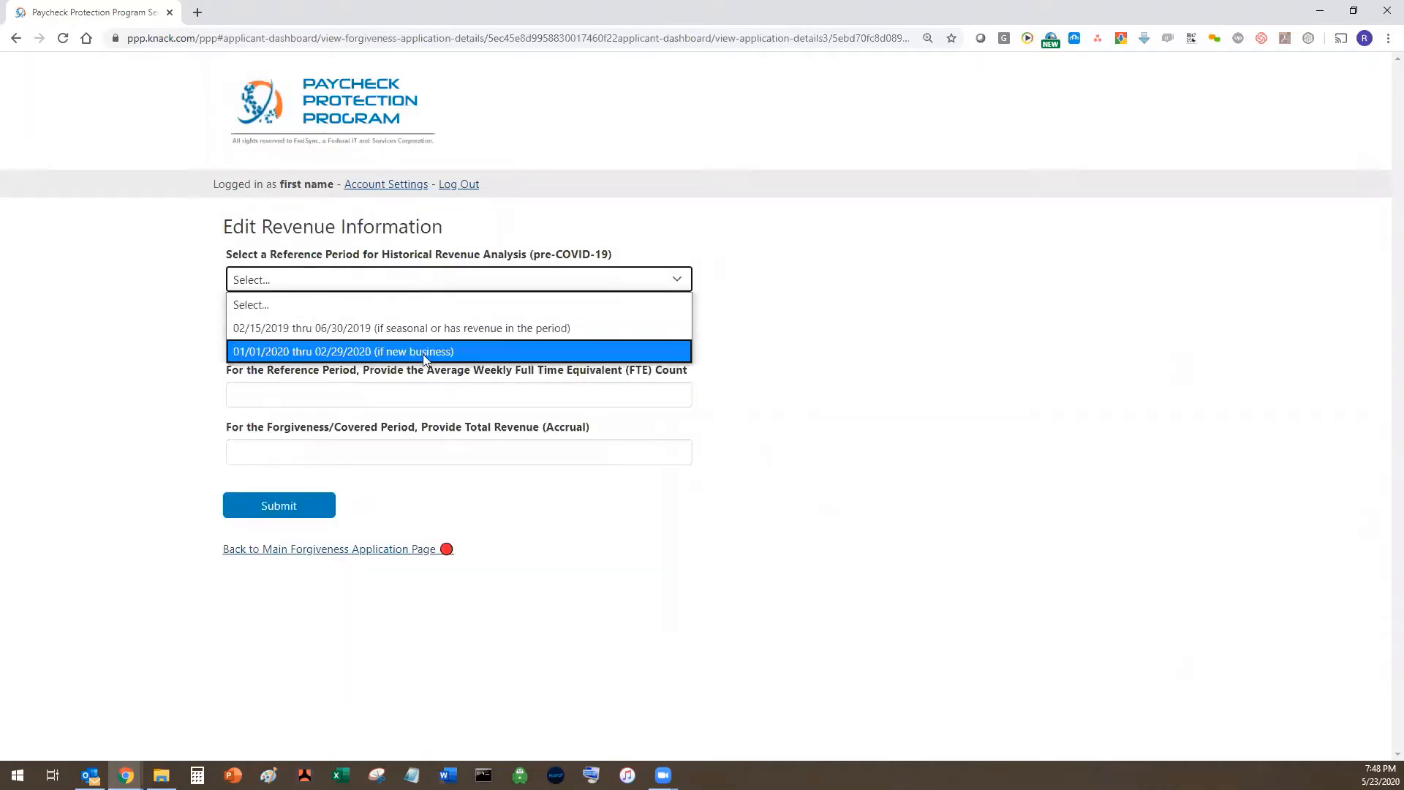
{"action": "left_click", "coordinate": [415, 328]}
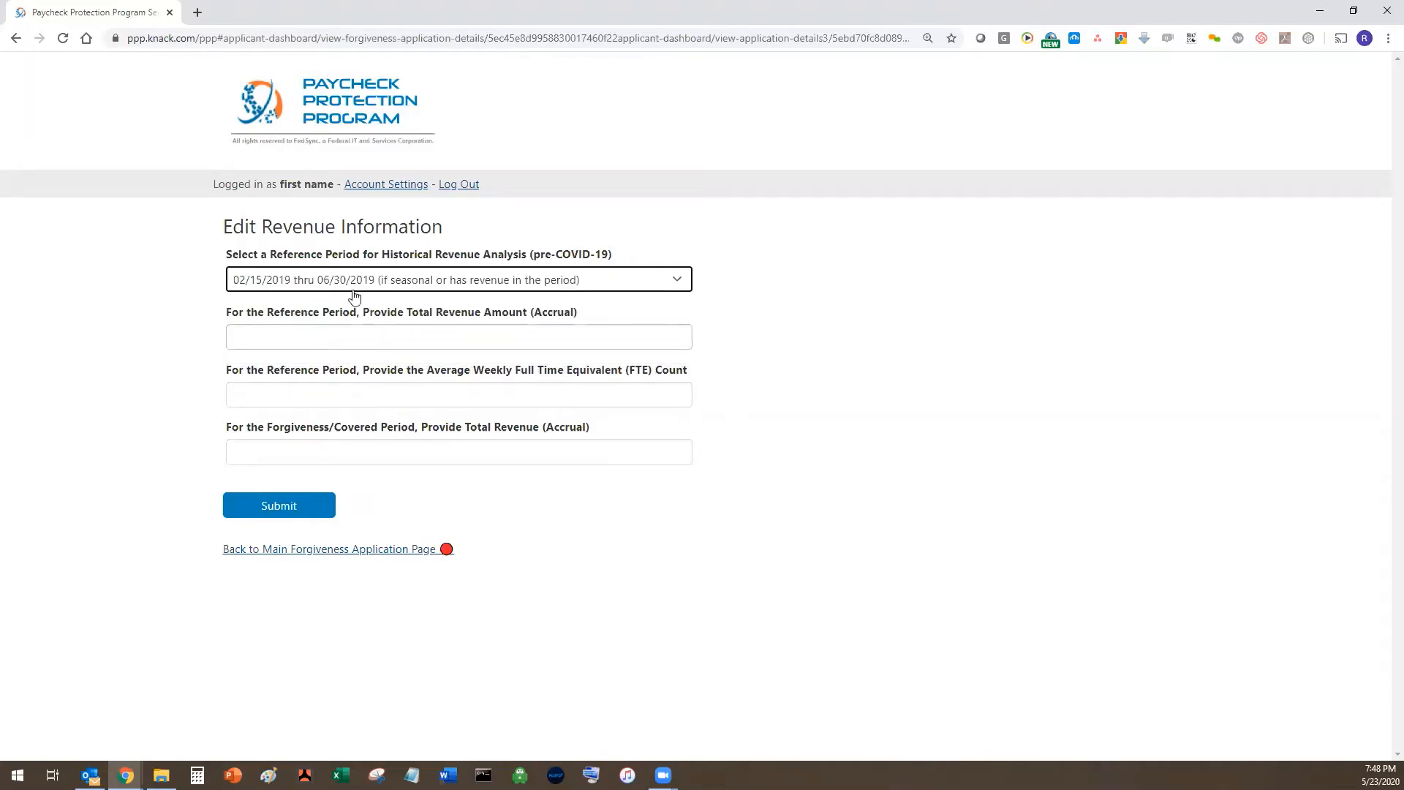
{"action": "left_click", "coordinate": [488, 311]}
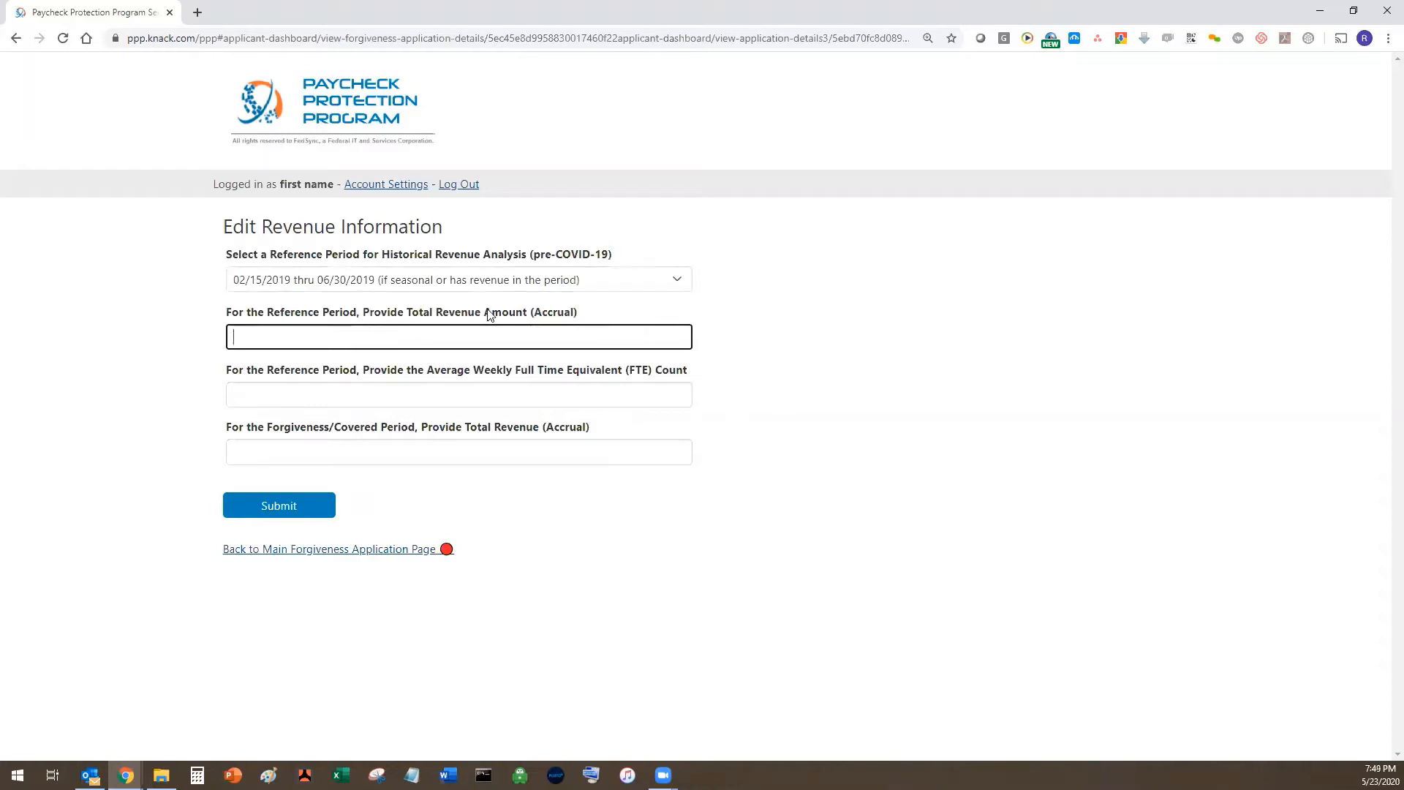
{"action": "type", "text": "1500000"}
{"action": "left_click", "coordinate": [355, 401]}
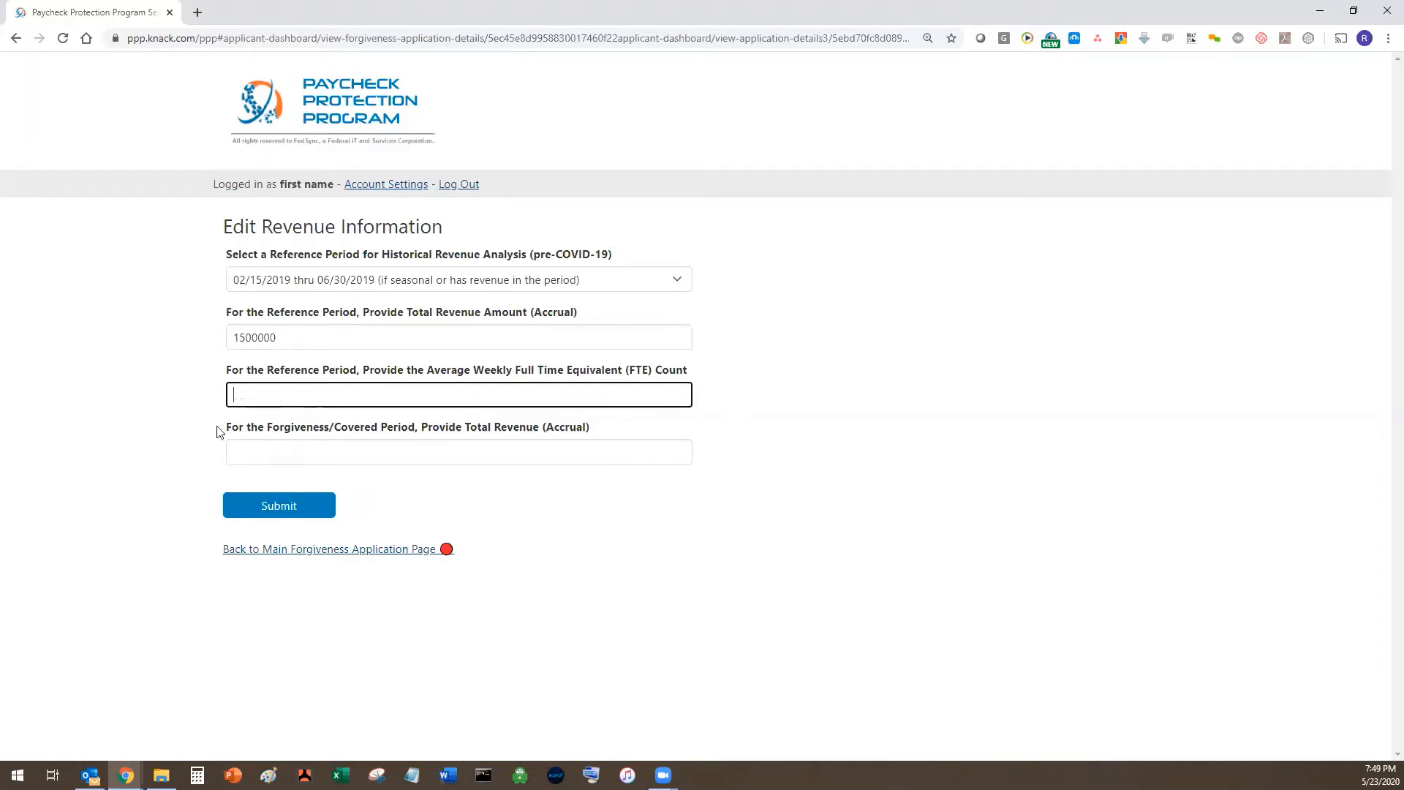
{"action": "type", "text": "40"}
{"action": "left_click", "coordinate": [253, 443]}
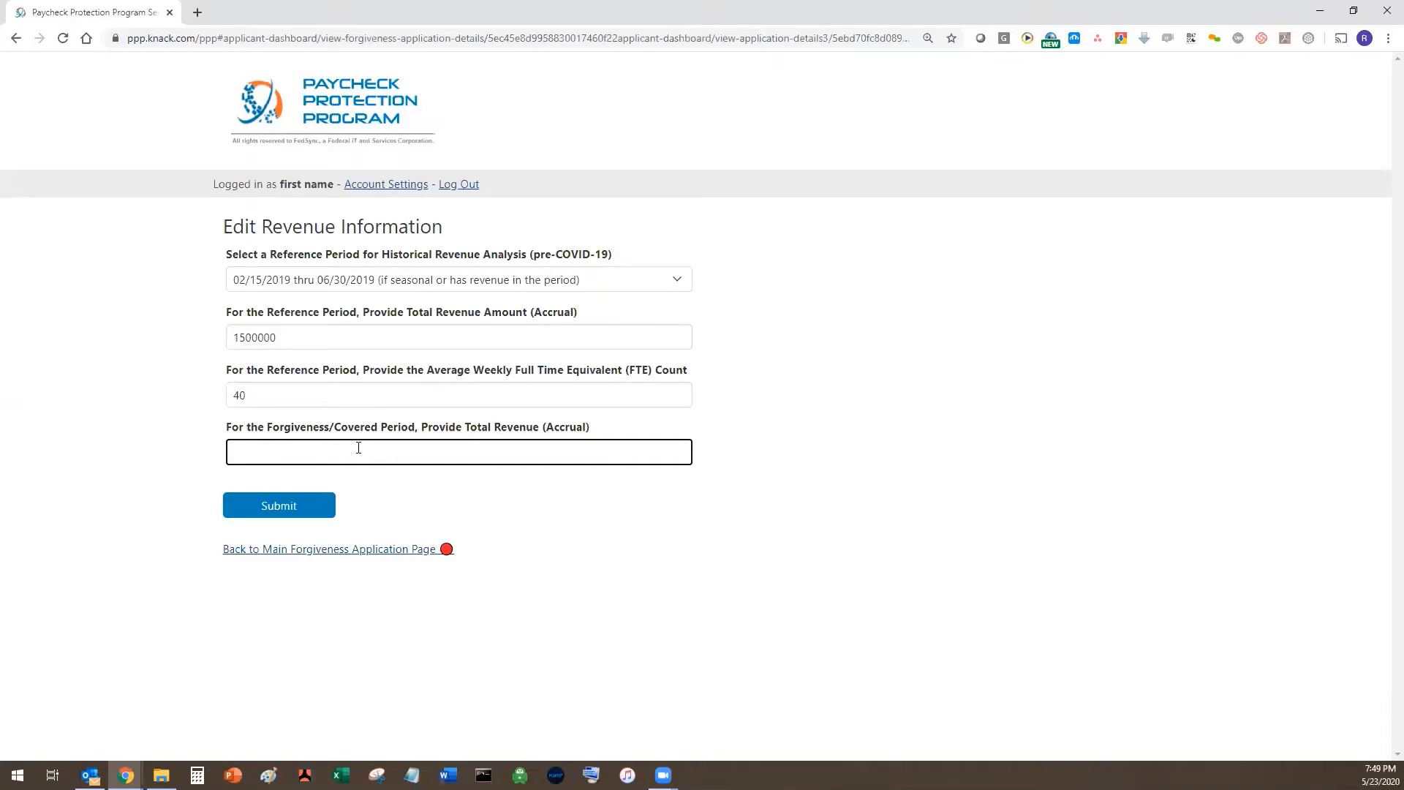
{"action": "type", "text": "300000"}
{"action": "left_click", "coordinate": [312, 512]}
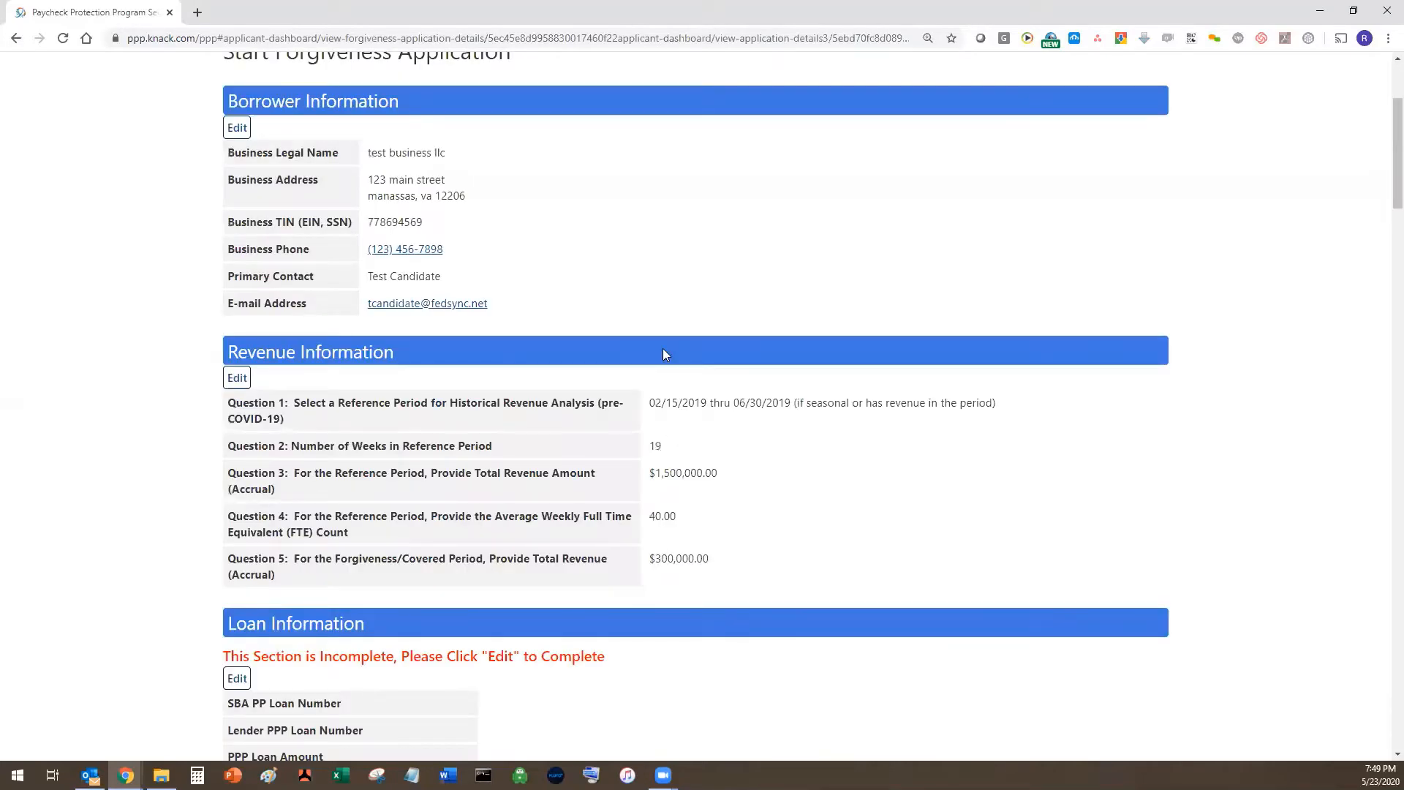
{"action": "scroll", "coordinate": [665, 350], "scroll_direction": "down", "scroll_amount": 4}
- Enter the SBA PPP loan number, and reuse it with a PPP prefix as the lender loan number
{"action": "left_click", "coordinate": [246, 395]}
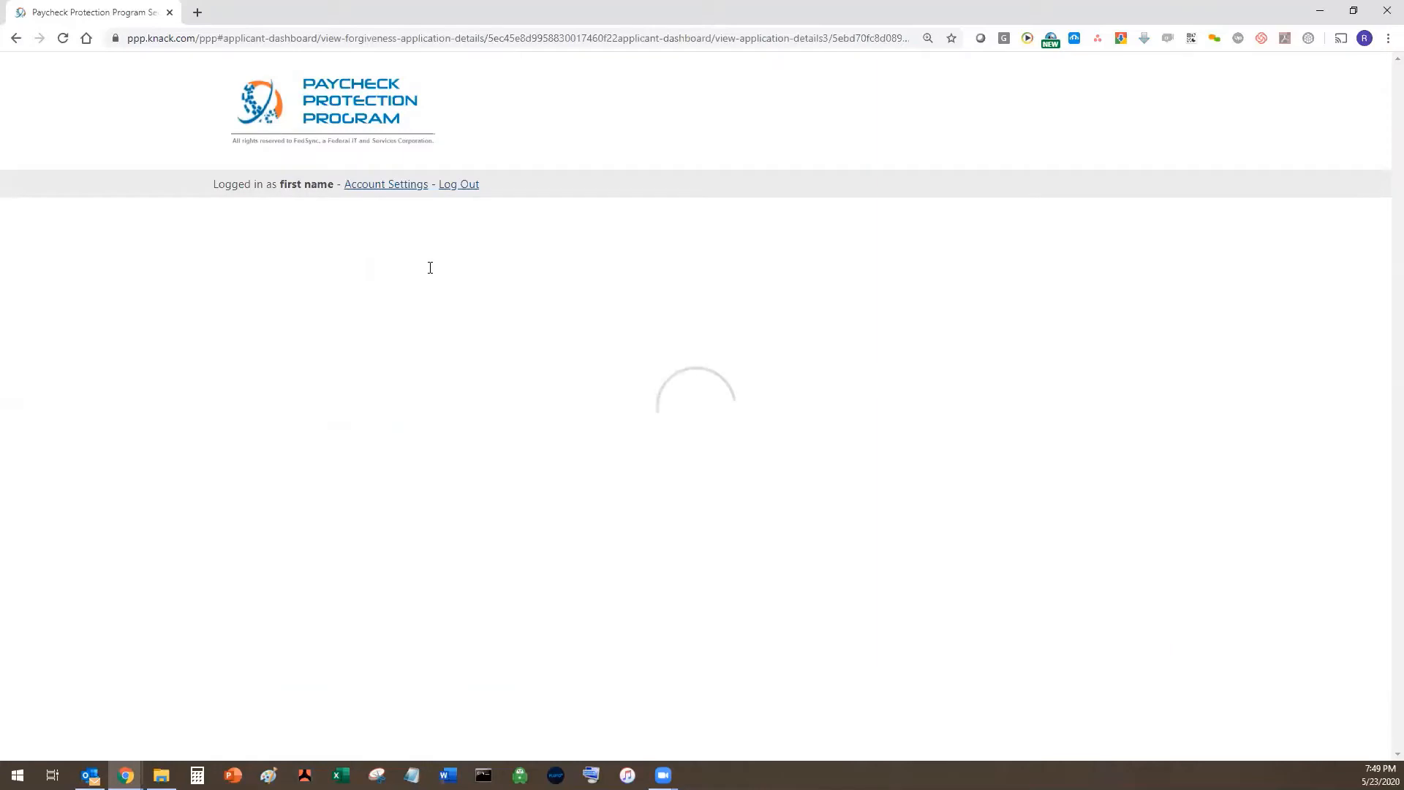
{"action": "left_click", "coordinate": [428, 284]}
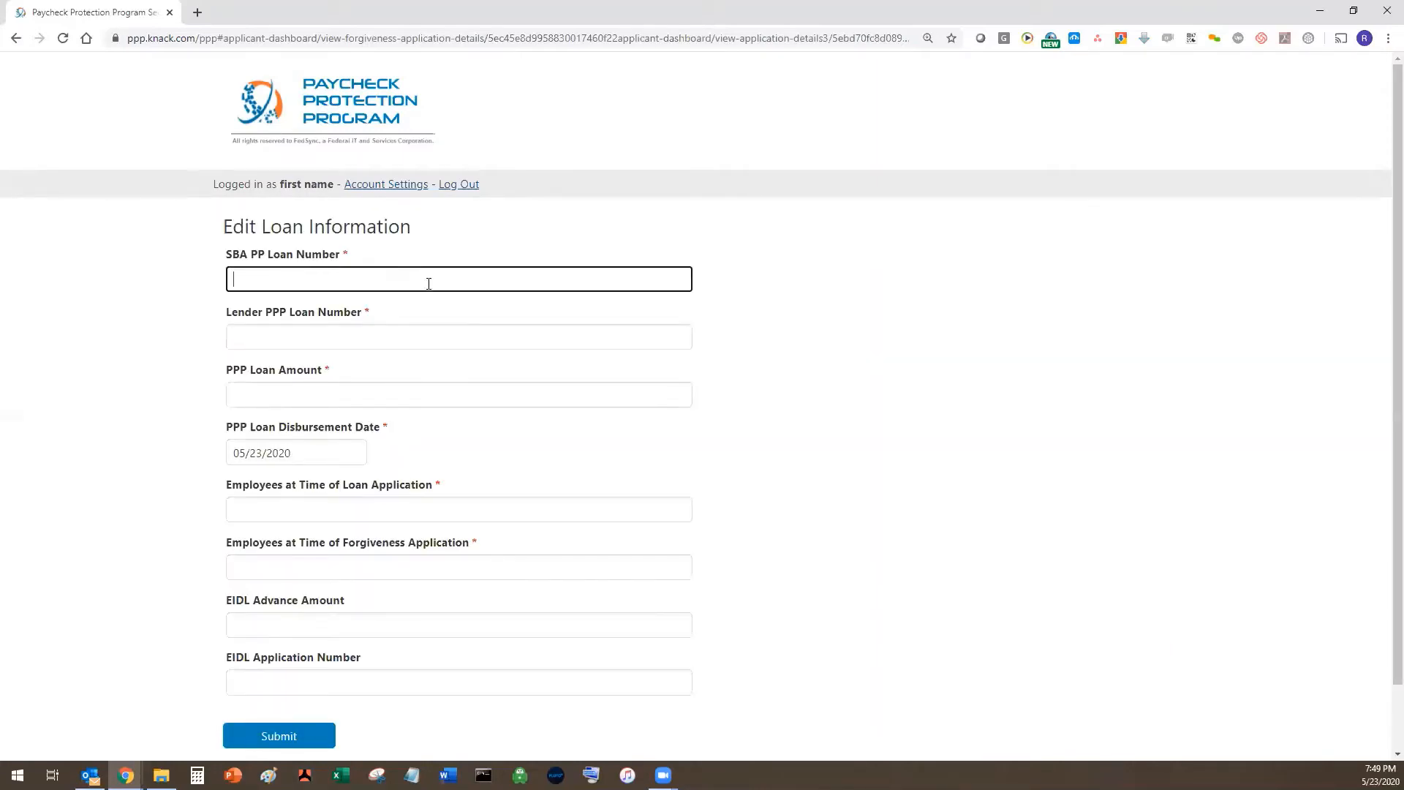
{"action": "type", "text": "SBA21233212"}
{"action": "double_click", "coordinate": [281, 285]}
{"action": "key", "text": "ctrl+c"}
{"action": "left_click", "coordinate": [274, 334]}
{"action": "key", "text": "ctrl+v"}
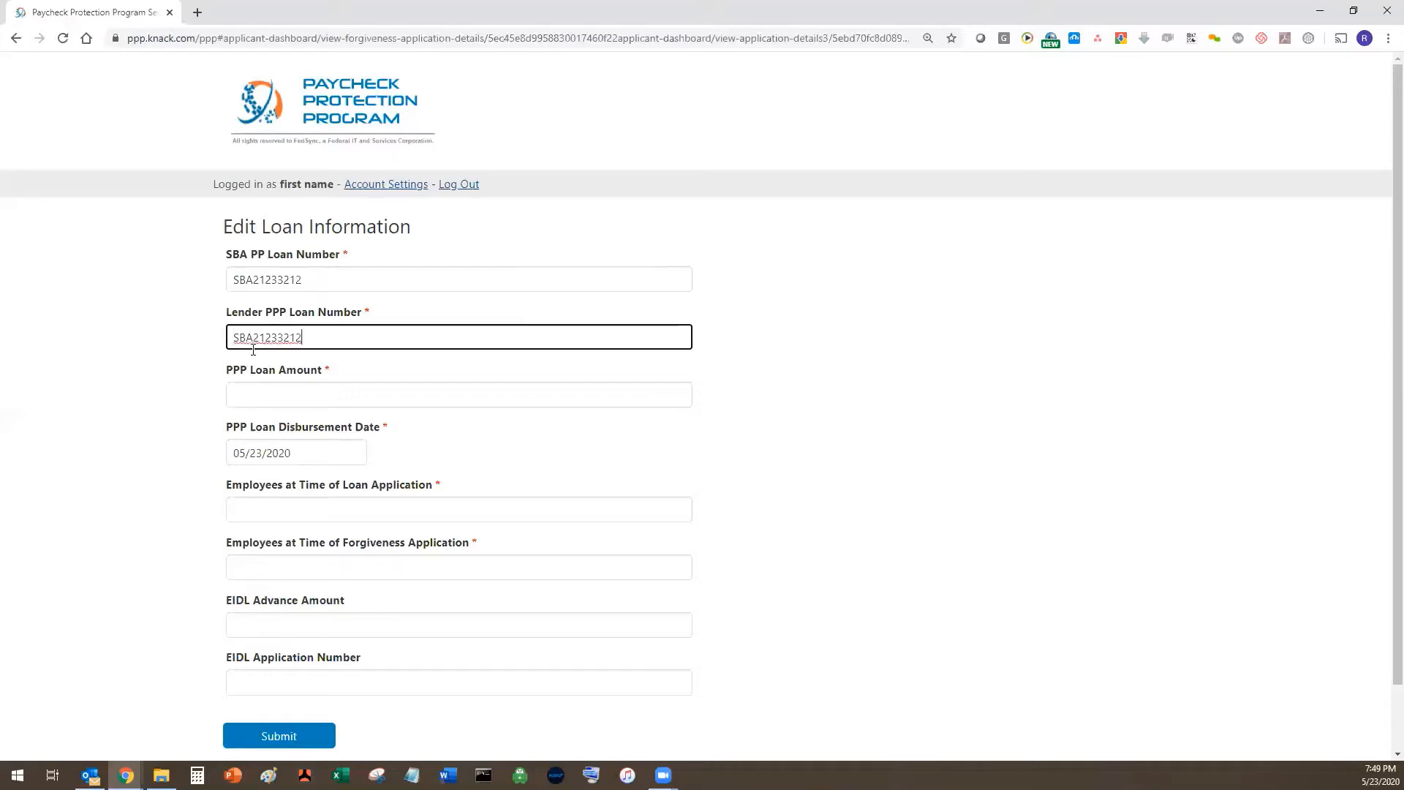
{"action": "key", "text": "Home"}
{"action": "type", "text": "PPP"}
- Enter a 500000.0 PPP loan amount and set the disbursement date to 04/14/2020
{"action": "left_click", "coordinate": [294, 398]}
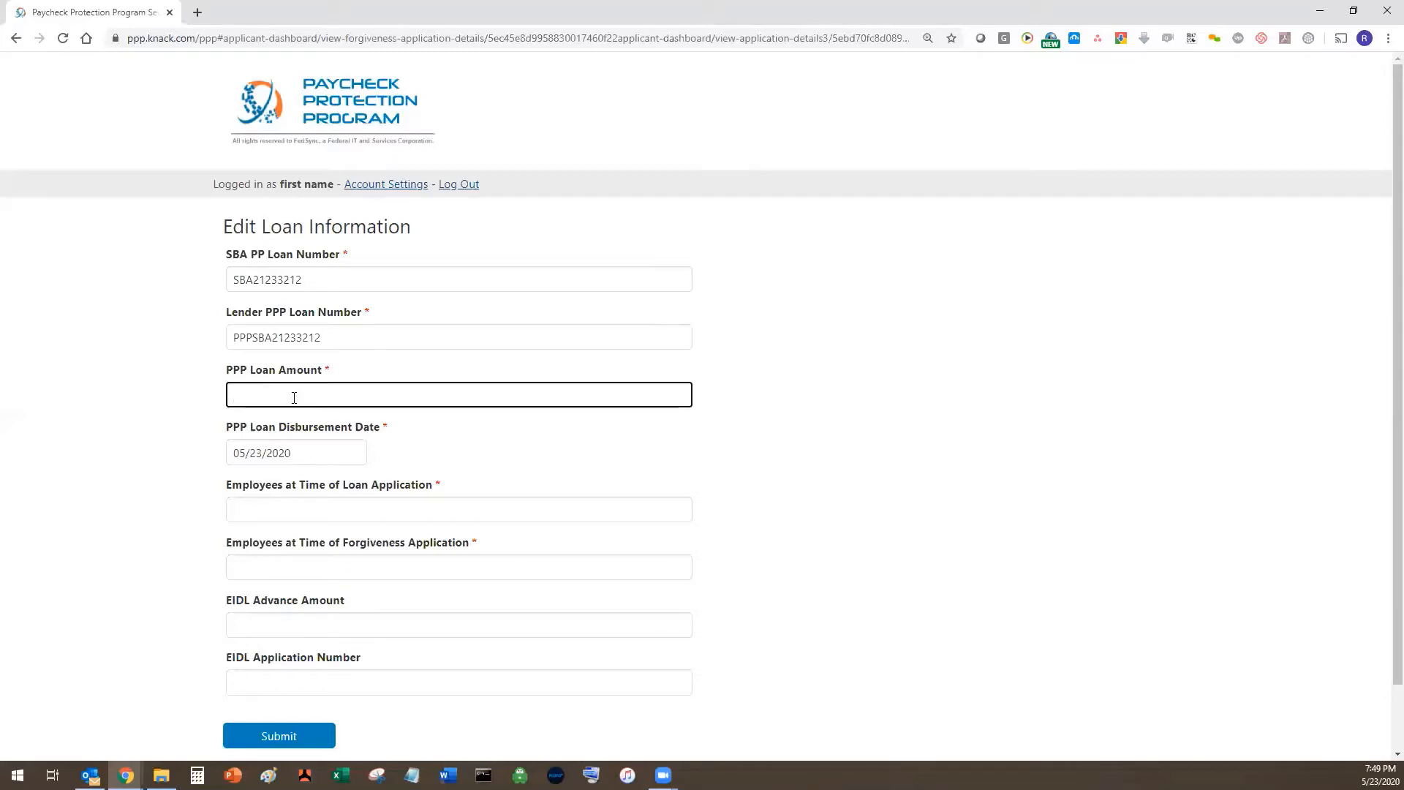
{"action": "type", "text": "5000"}
{"action": "key", "text": "BackSpace"}
{"action": "key", "text": "BackSpace"}
{"action": "key", "text": "BackSpace"}
{"action": "key", "text": "BackSpace"}
{"action": "type", "text": "500000.0"}
{"action": "key", "text": "Tab"}
{"action": "left_click", "coordinate": [314, 455]}
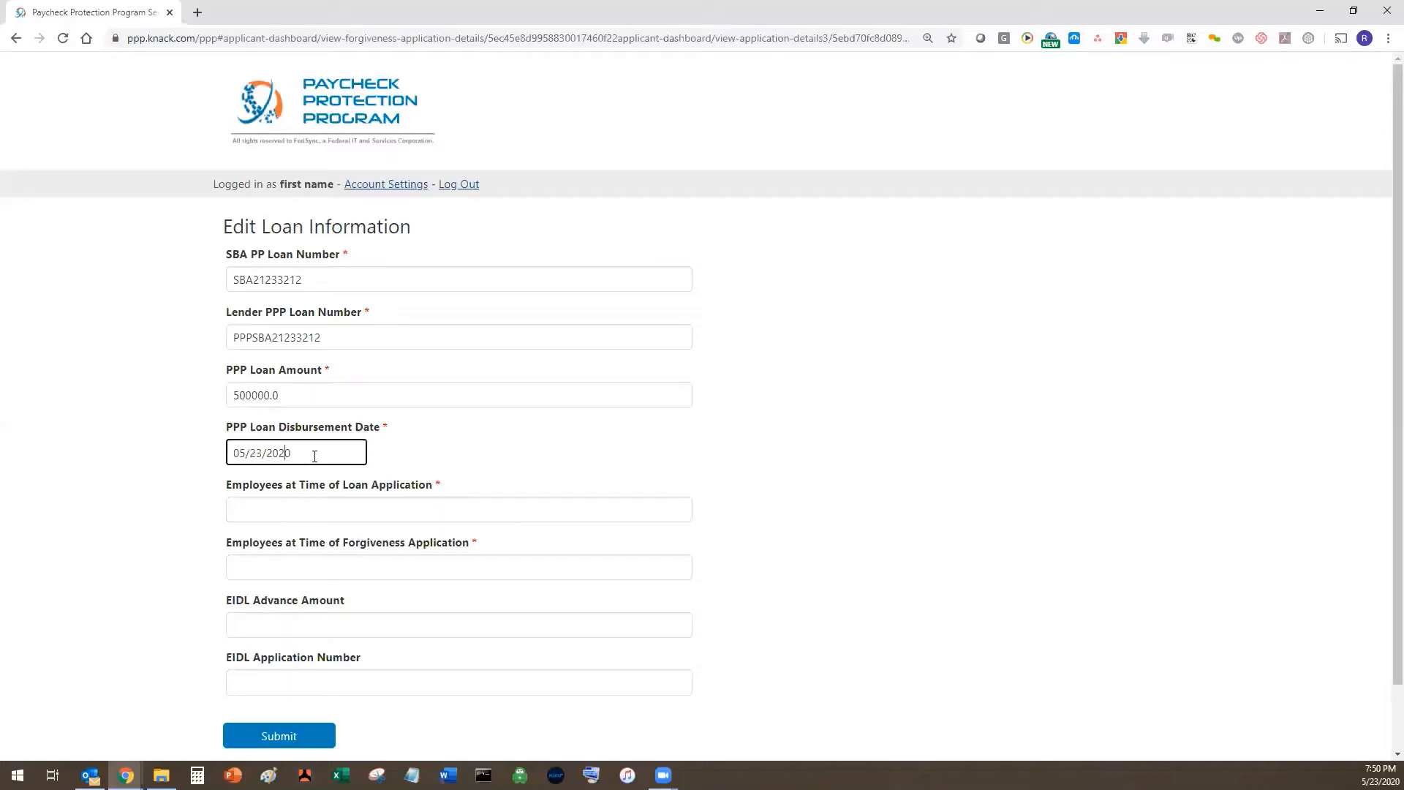
{"action": "left_click", "coordinate": [275, 614]}
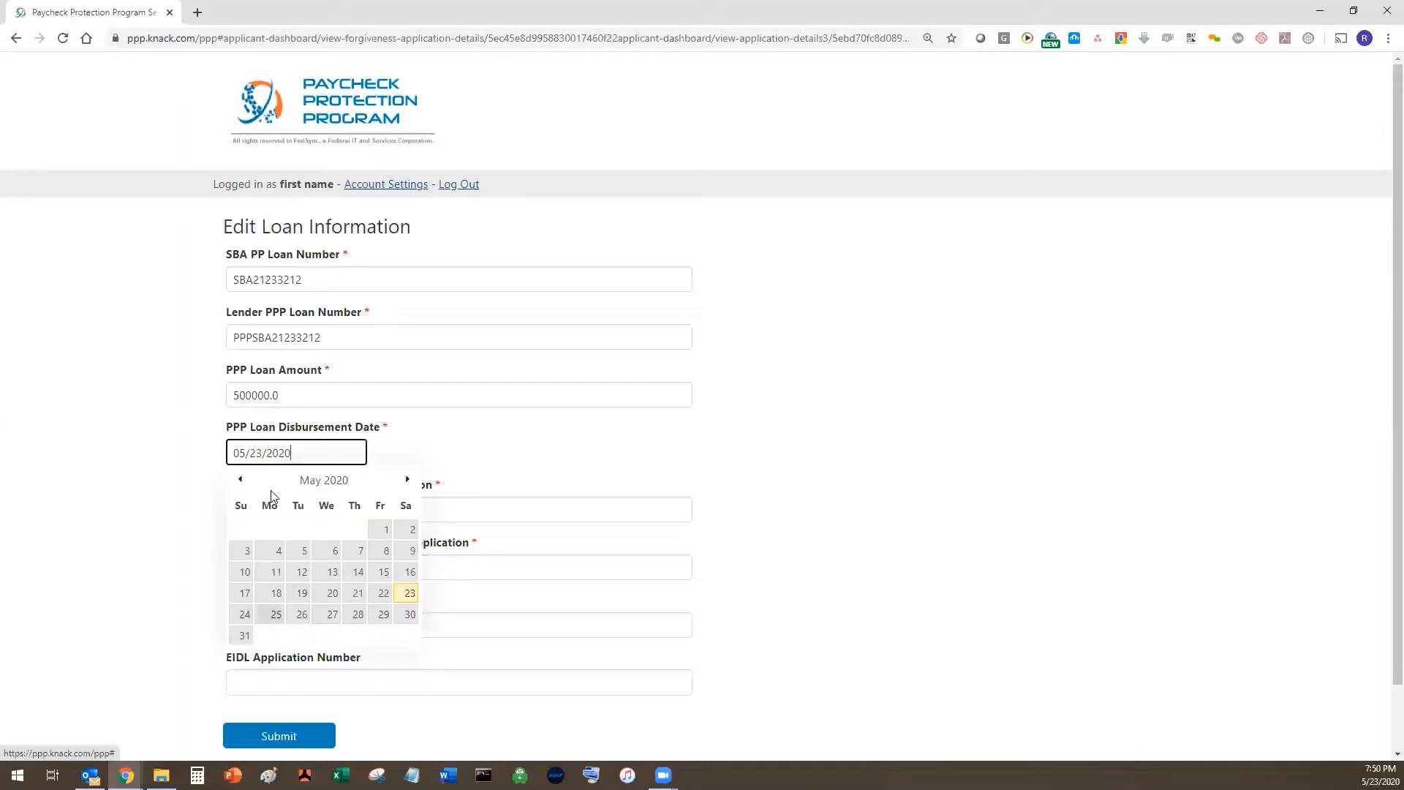
{"action": "left_click", "coordinate": [242, 484]}
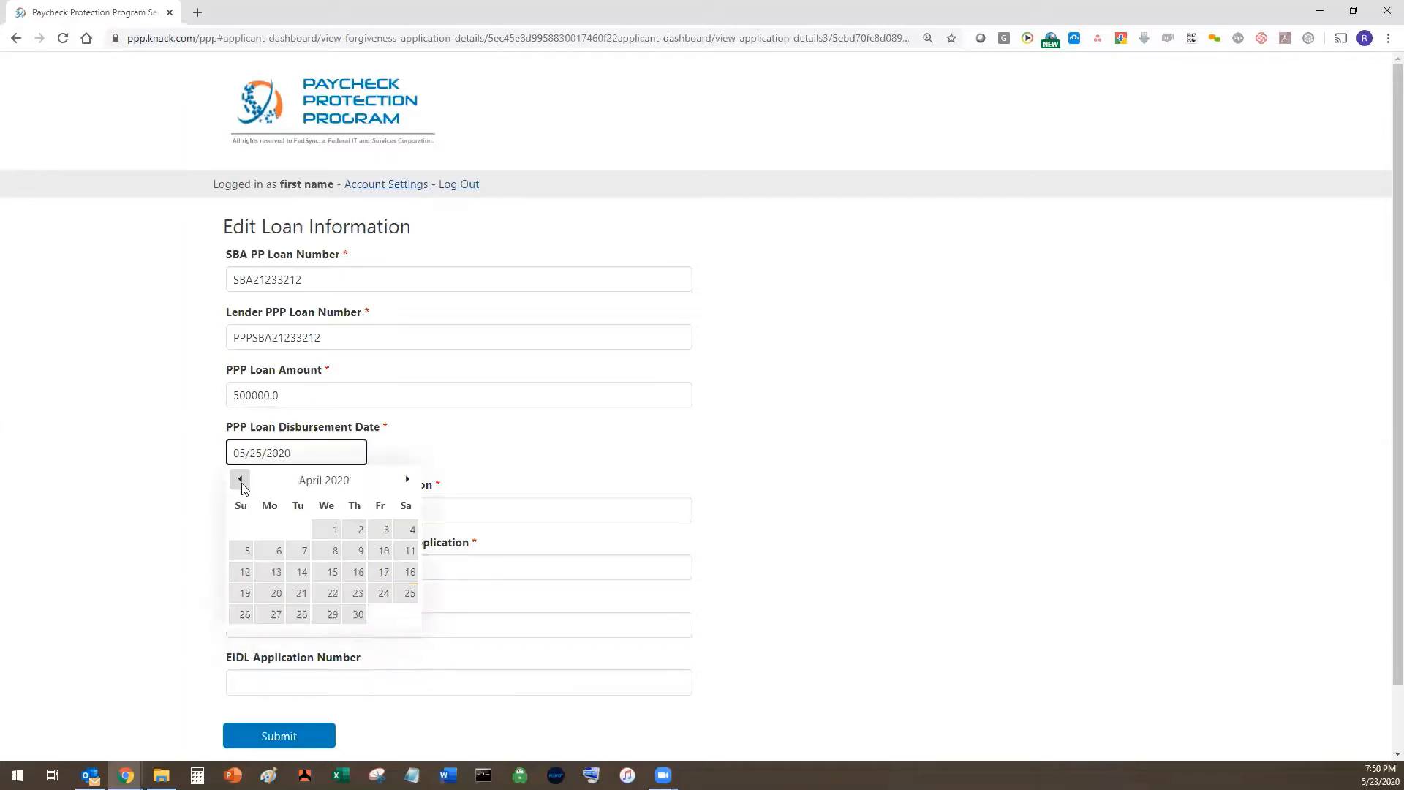
{"action": "left_click", "coordinate": [242, 484]}
{"action": "left_click", "coordinate": [407, 479]}
{"action": "left_click", "coordinate": [301, 572]}
- Enter 10 employees at application, 33 at forgiveness and a 0 EIDL advance, then submit
{"action": "left_click", "coordinate": [397, 514]}
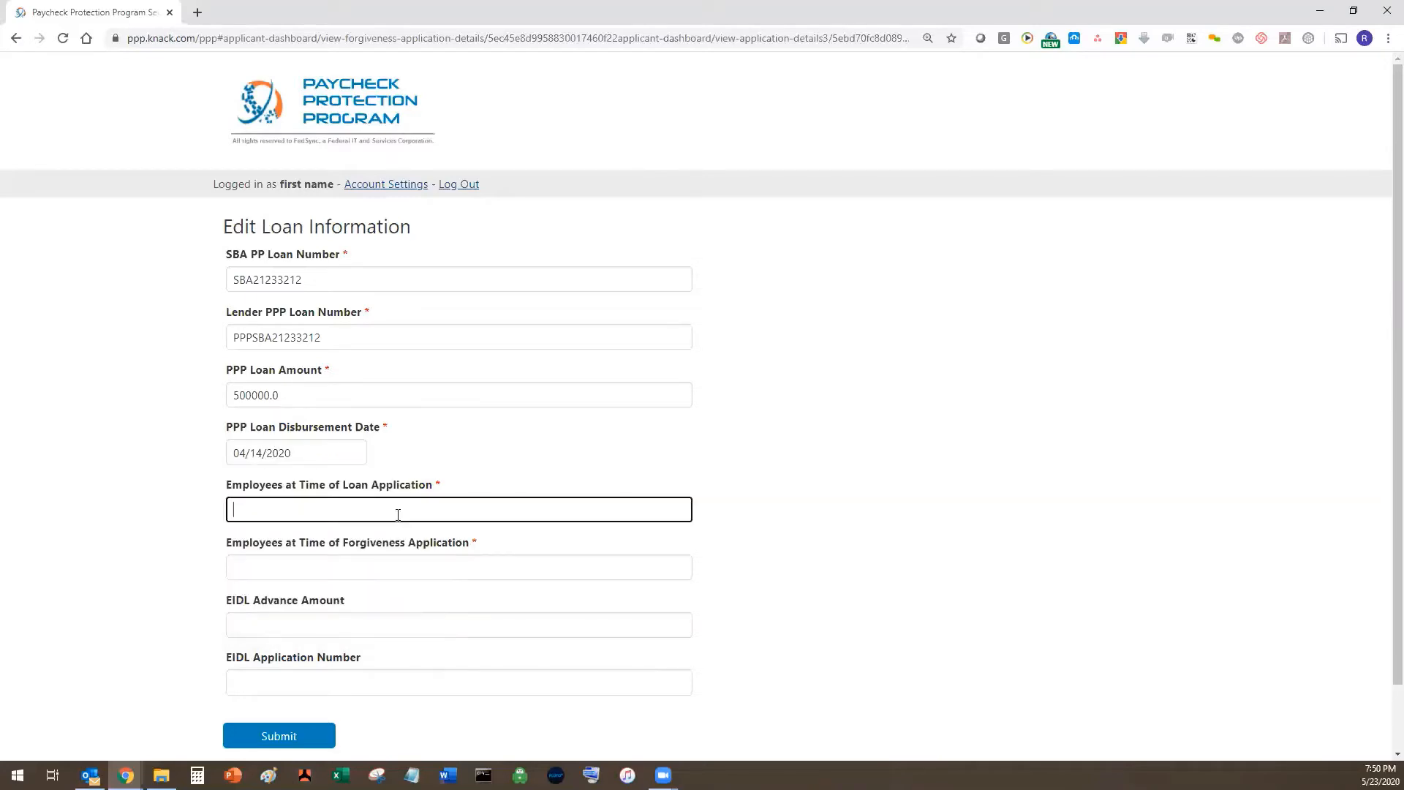
{"action": "scroll", "coordinate": [458, 566], "scroll_direction": "down", "scroll_amount": 1}
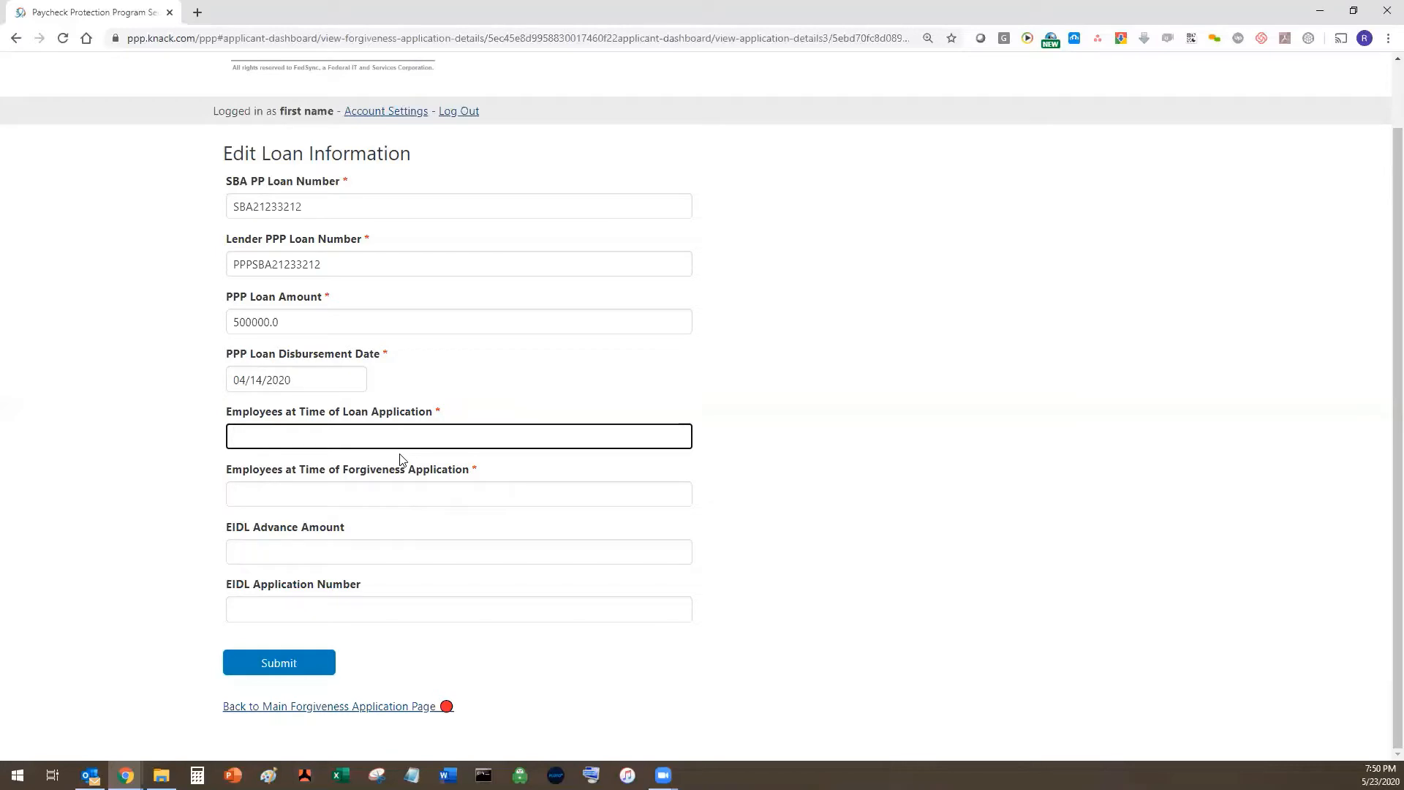
{"action": "type", "text": "10"}
{"action": "left_click", "coordinate": [310, 486]}
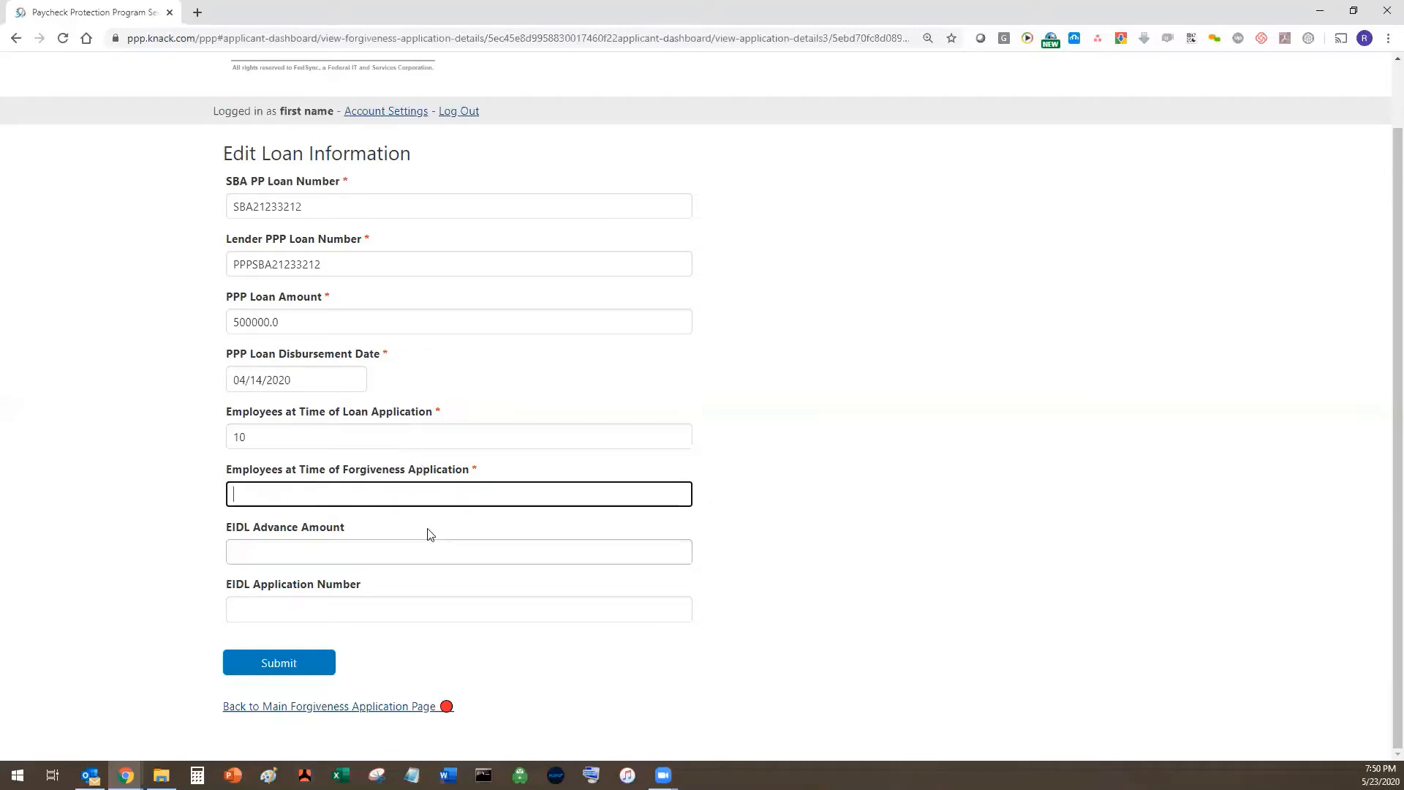
{"action": "type", "text": "33"}
{"action": "left_click", "coordinate": [362, 540]}
{"action": "type", "text": "0"}
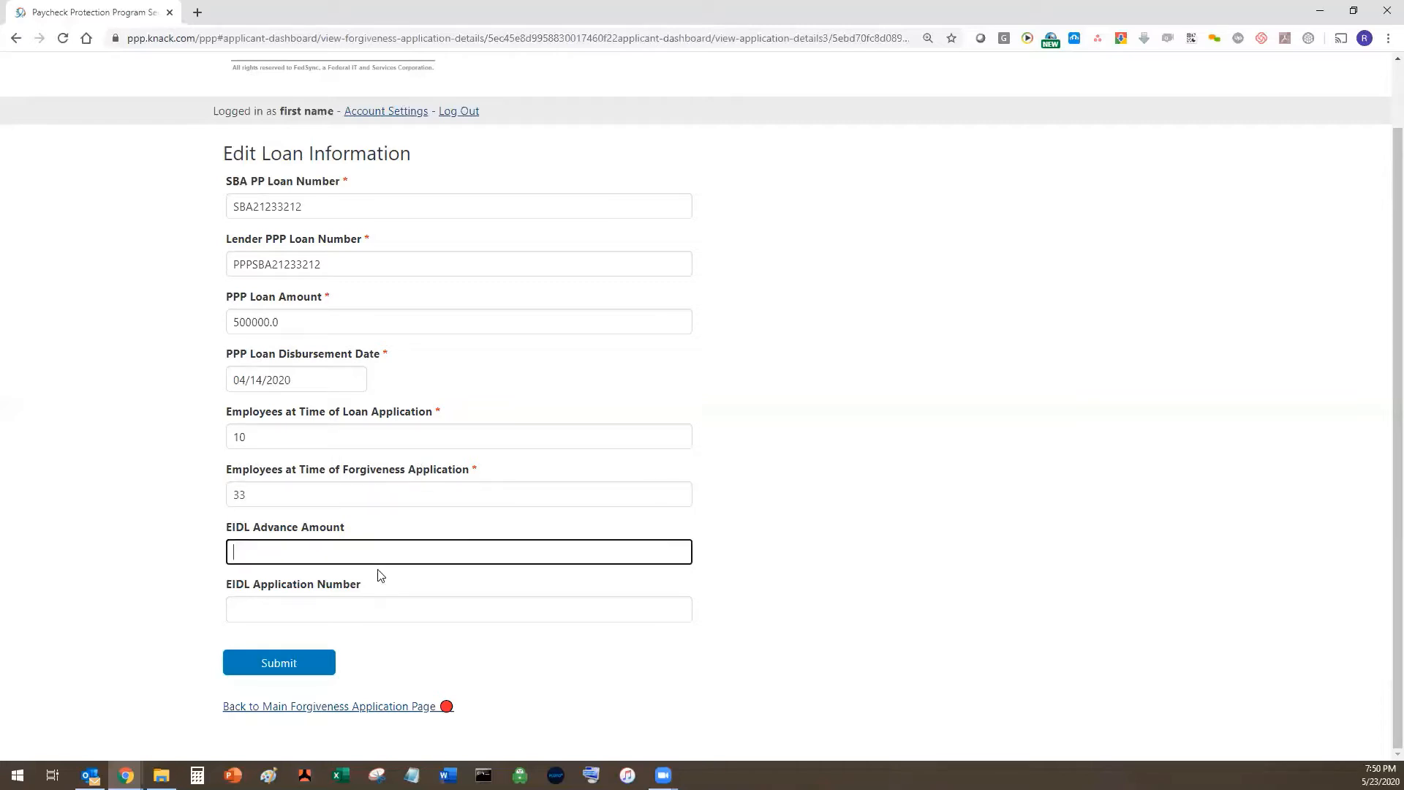
{"action": "left_click", "coordinate": [358, 598]}
{"action": "left_click", "coordinate": [280, 665]}
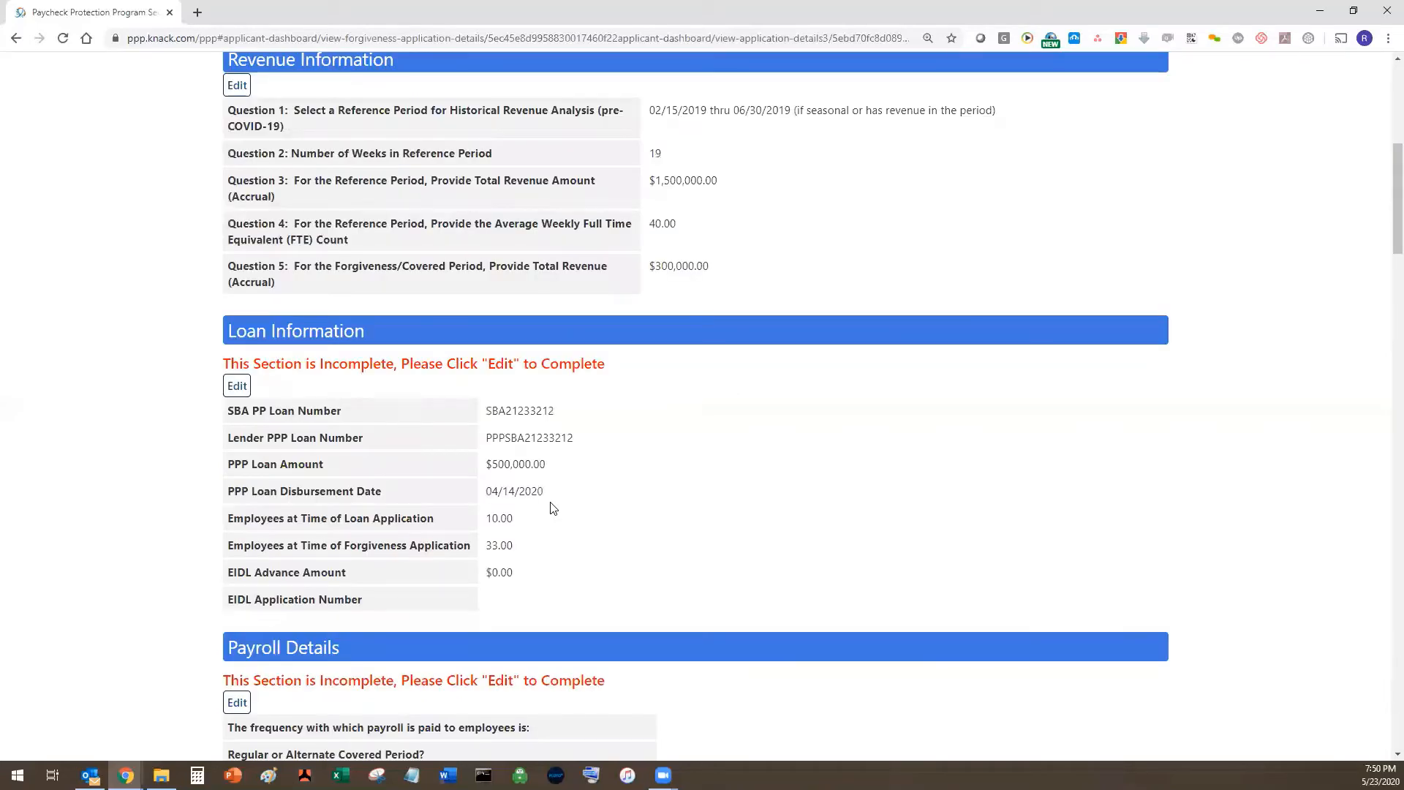
- Reopen the loan information, set the EIDL Application Number to n/a, and resubmit
{"action": "left_click", "coordinate": [238, 395]}
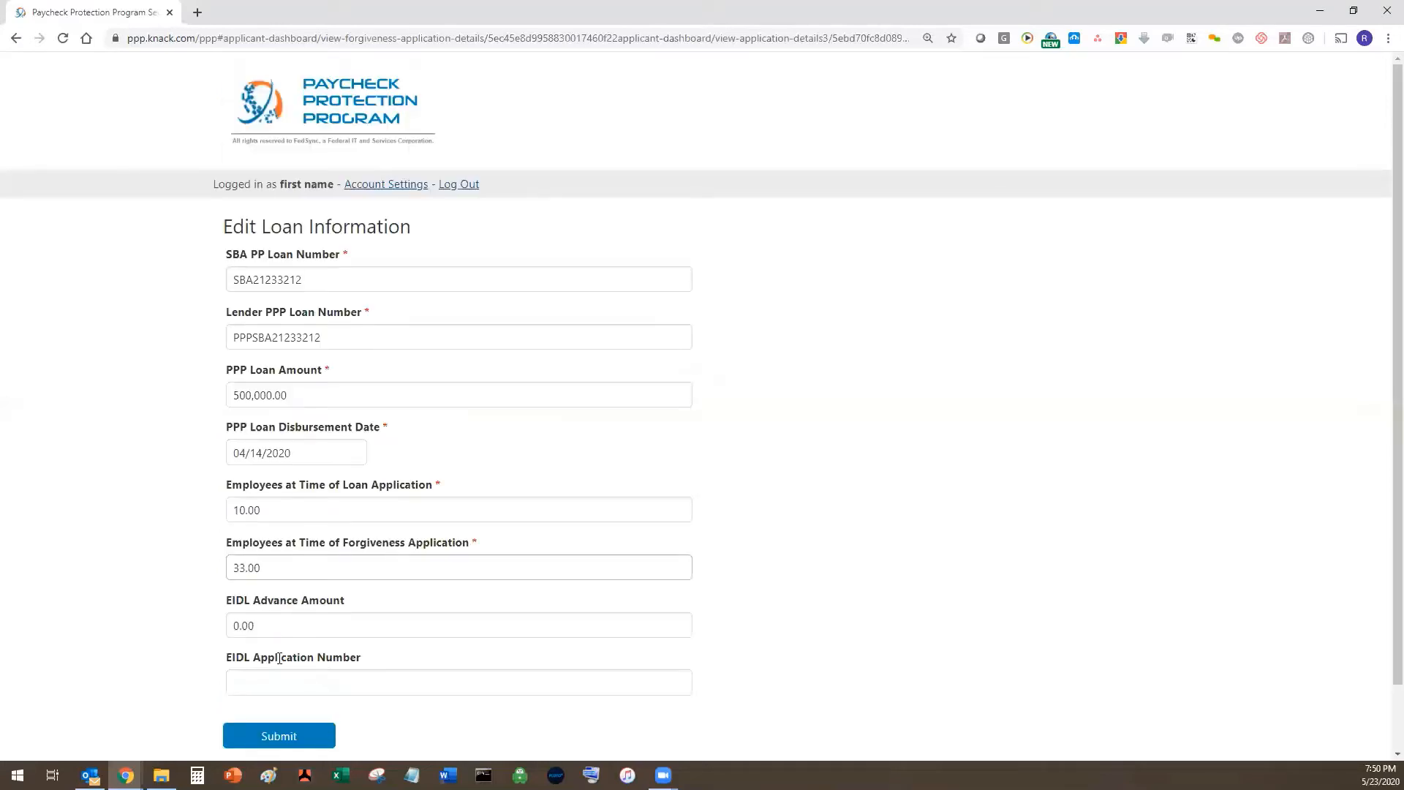
{"action": "scroll", "coordinate": [278, 600], "scroll_direction": "down", "scroll_amount": 1}
{"action": "left_click", "coordinate": [288, 605]}
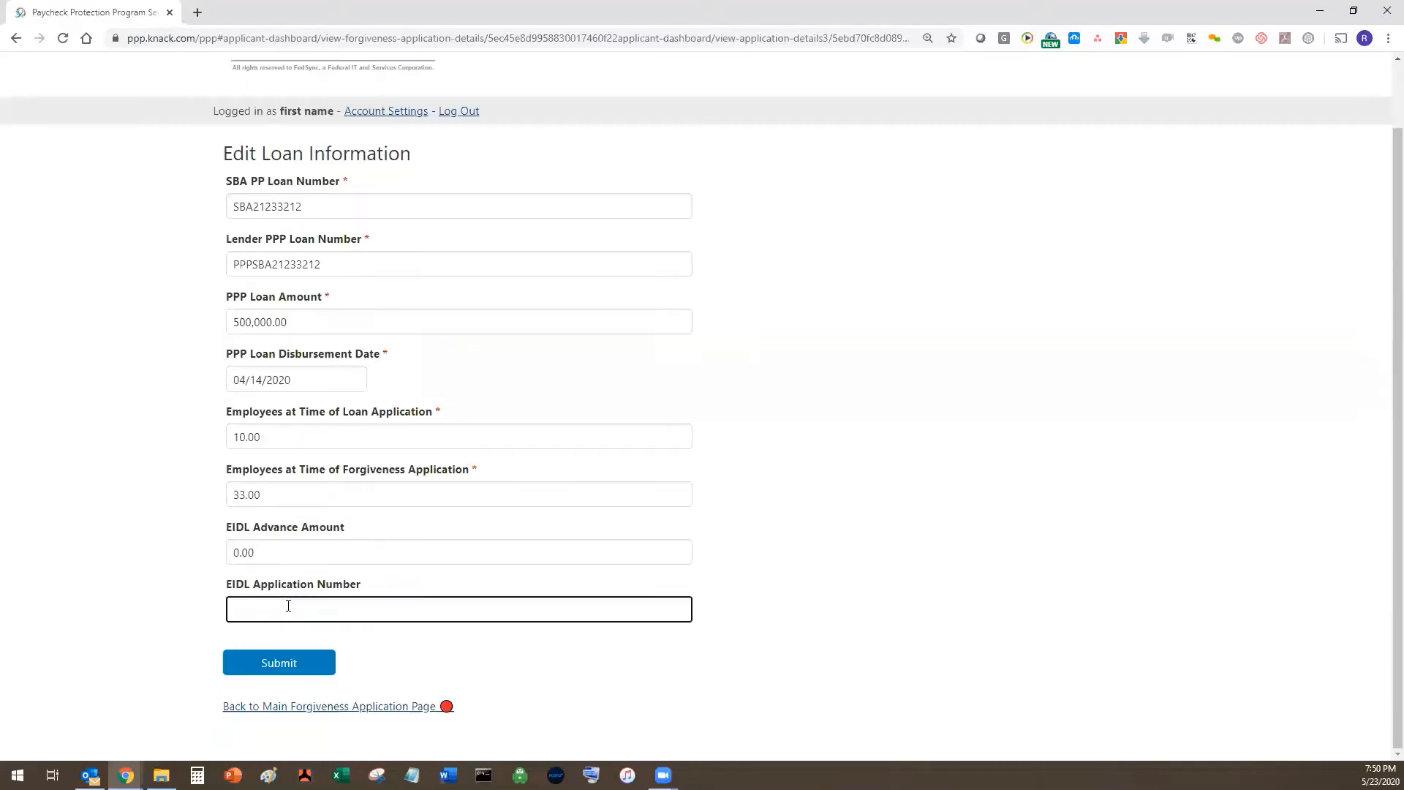
{"action": "type", "text": "n/a"}
{"action": "key", "text": "Return"}
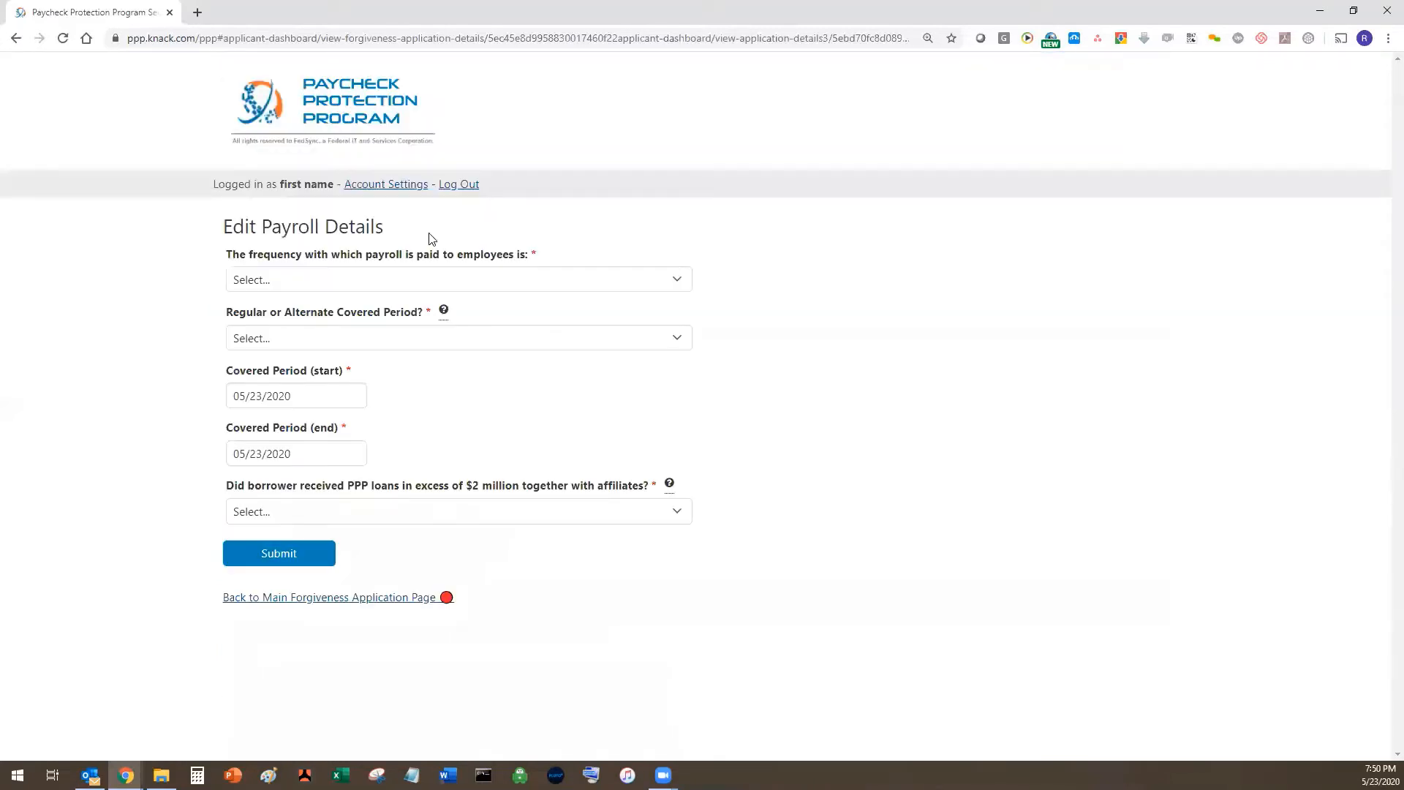
- Choose Biweekly payroll and Regular Covered Period, starting the covered period on 04/14/2020
{"action": "left_click", "coordinate": [432, 278]}
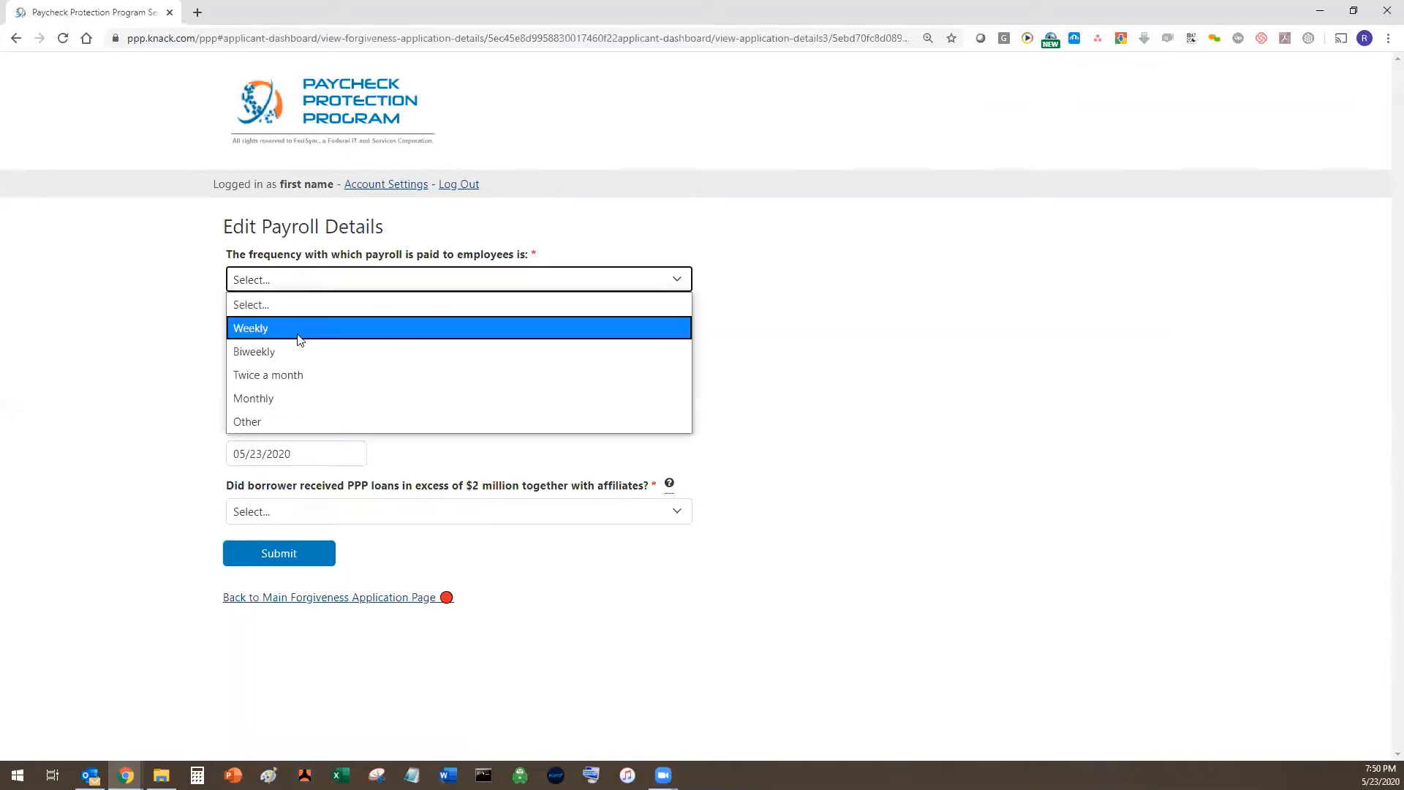
{"action": "left_click", "coordinate": [346, 356]}
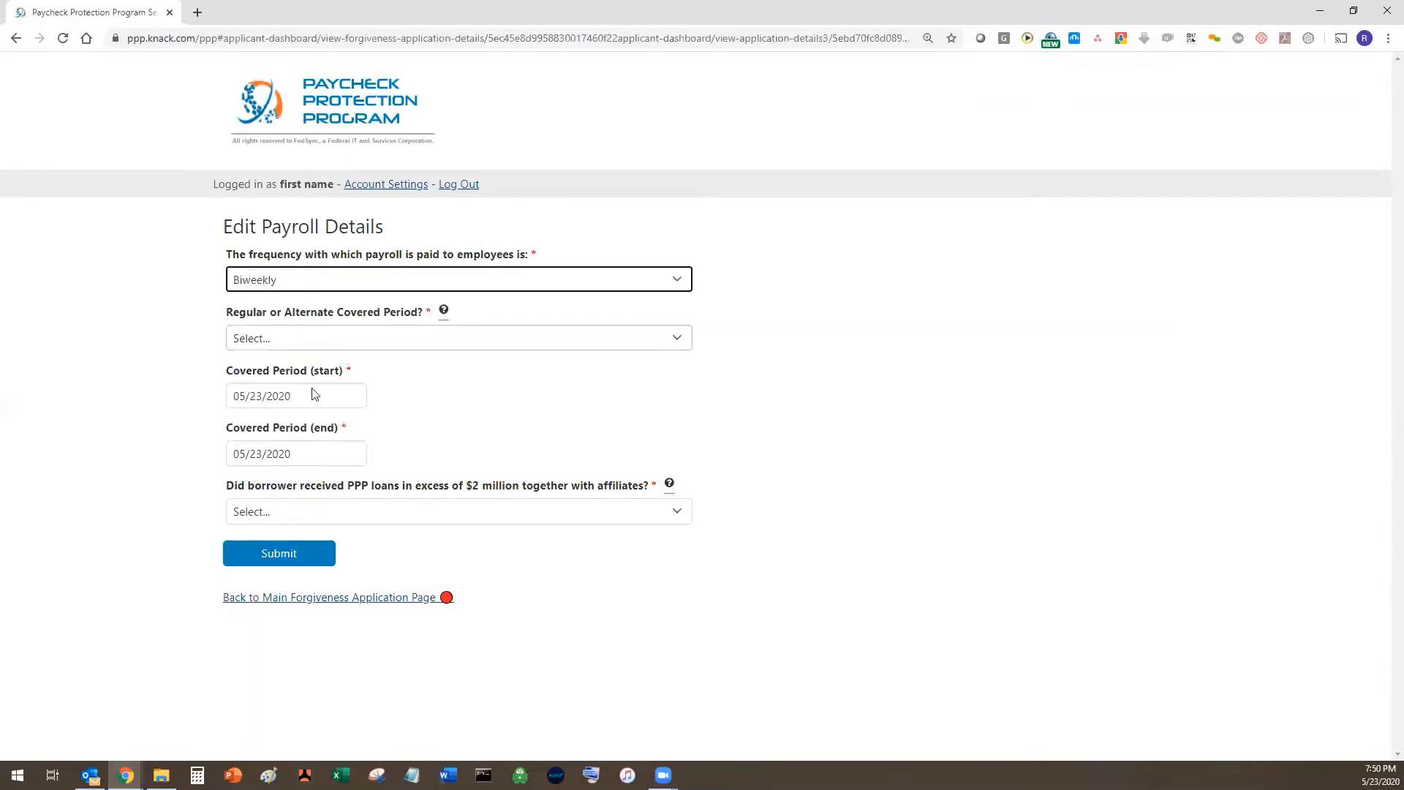
{"action": "left_click", "coordinate": [315, 339]}
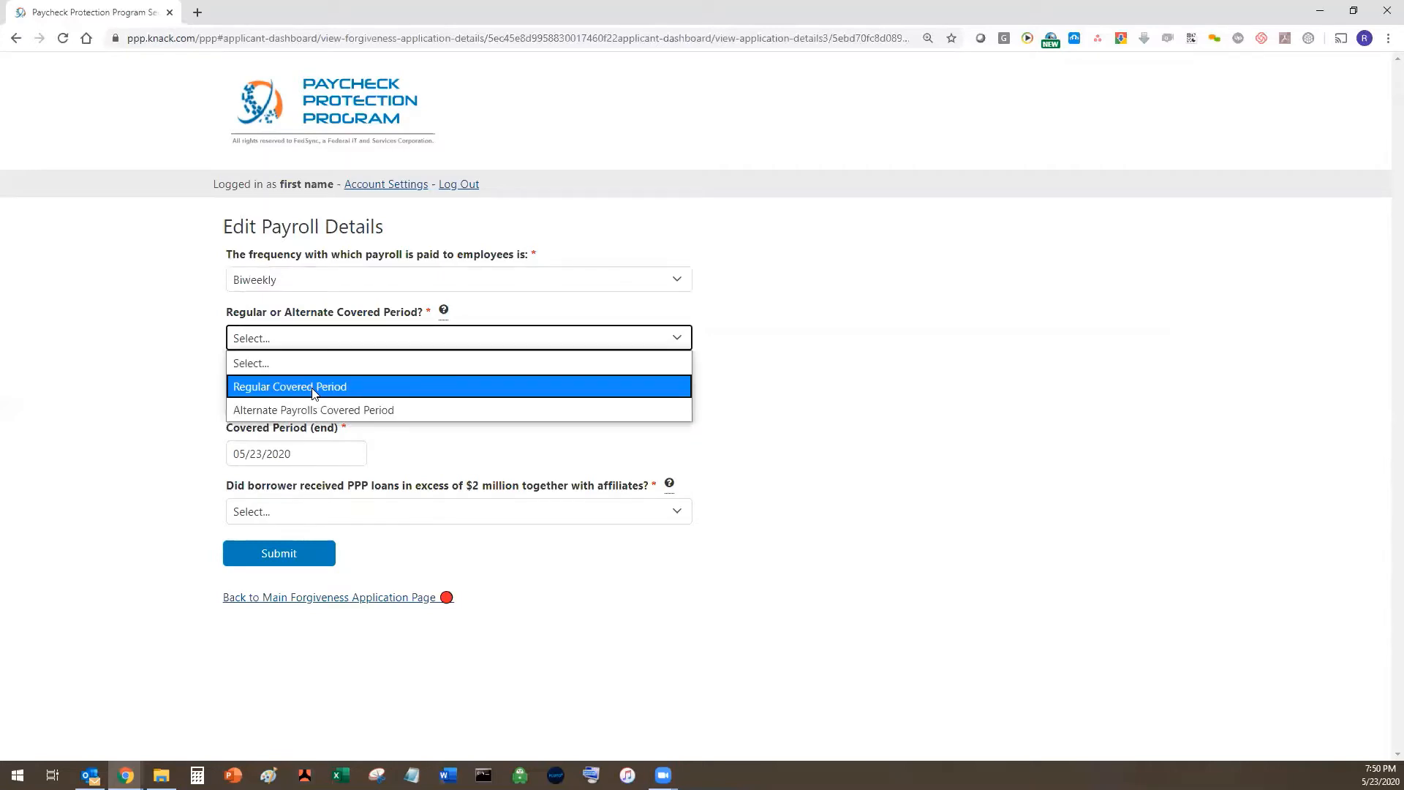
{"action": "key", "text": "Return"}
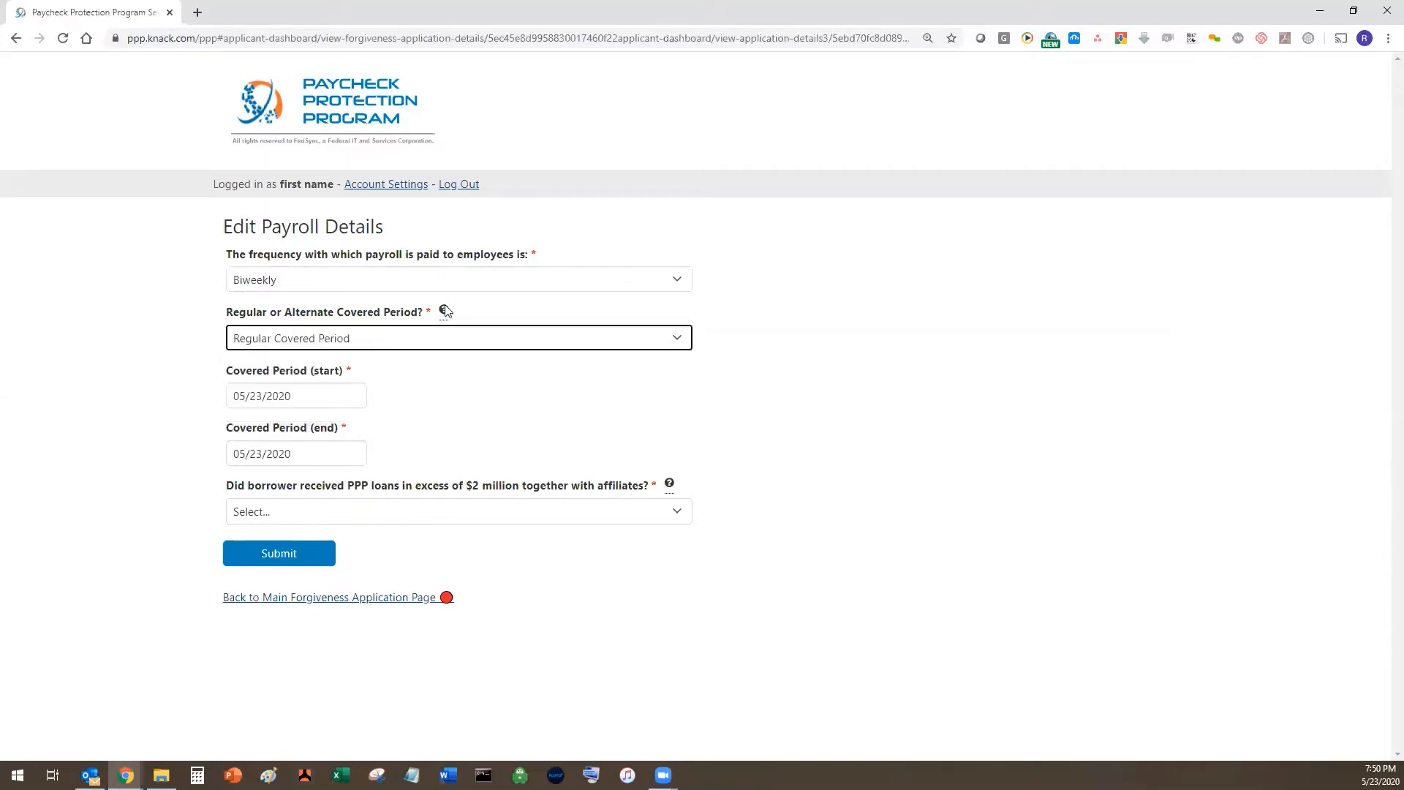
{"action": "mouse_move", "coordinate": [444, 312]}
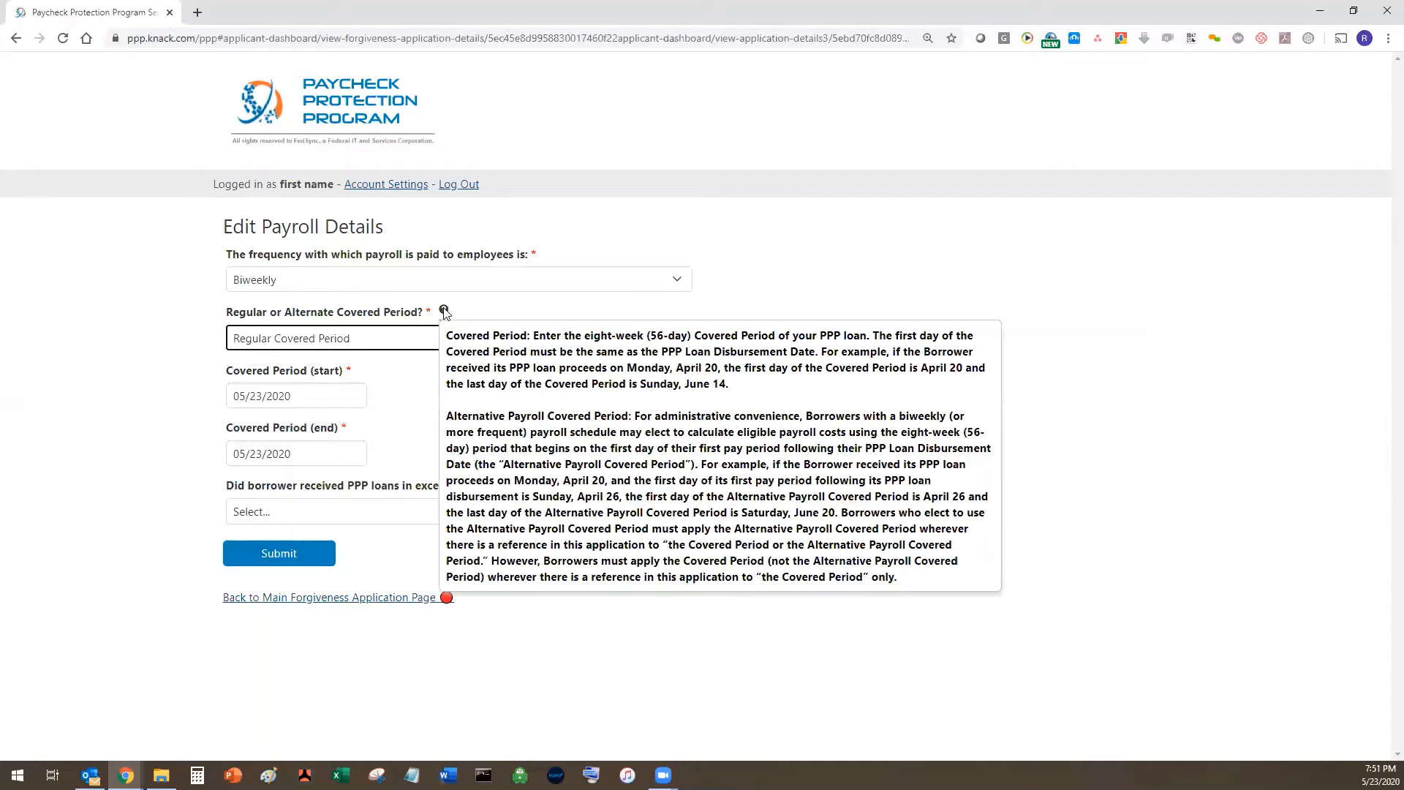
{"action": "left_click", "coordinate": [342, 404]}
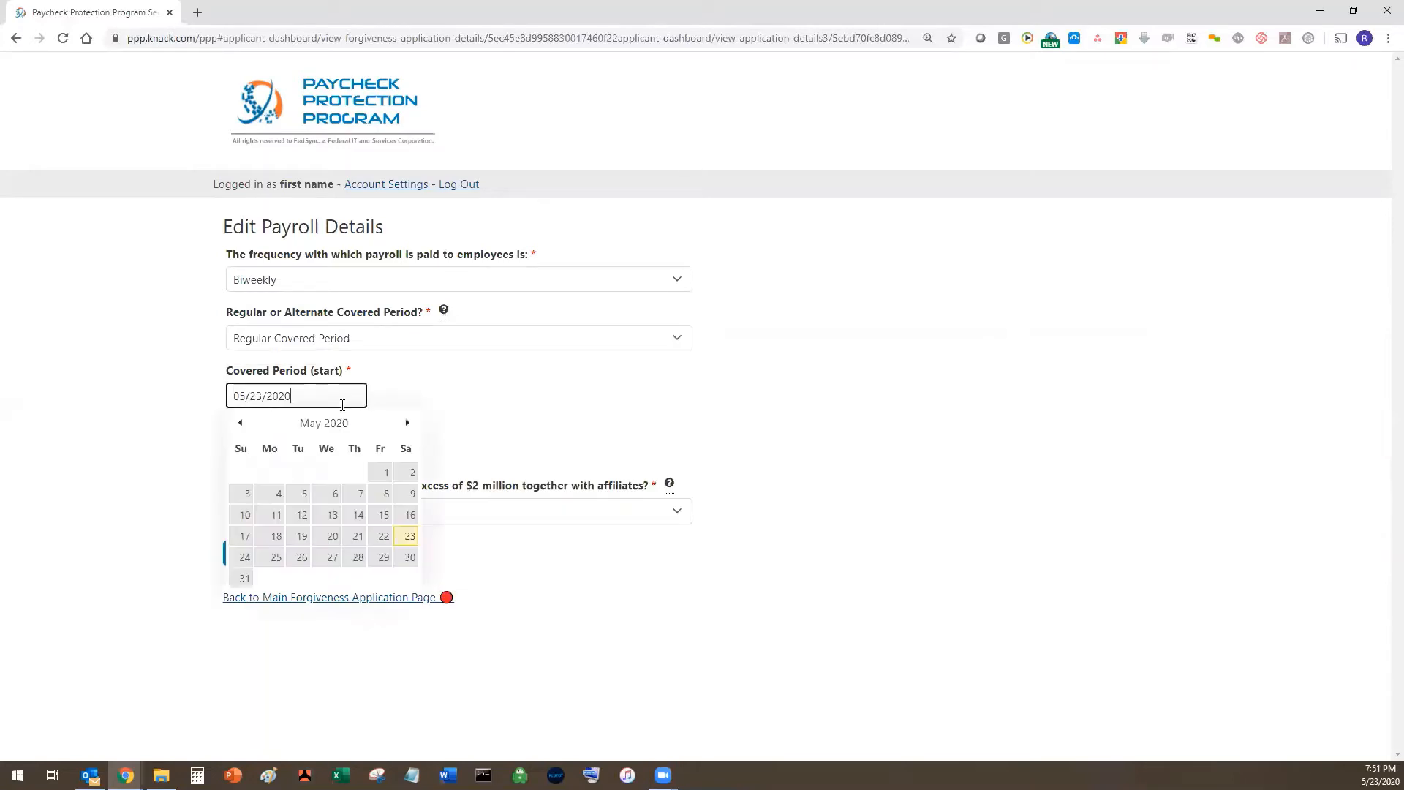
{"action": "left_click", "coordinate": [239, 424]}
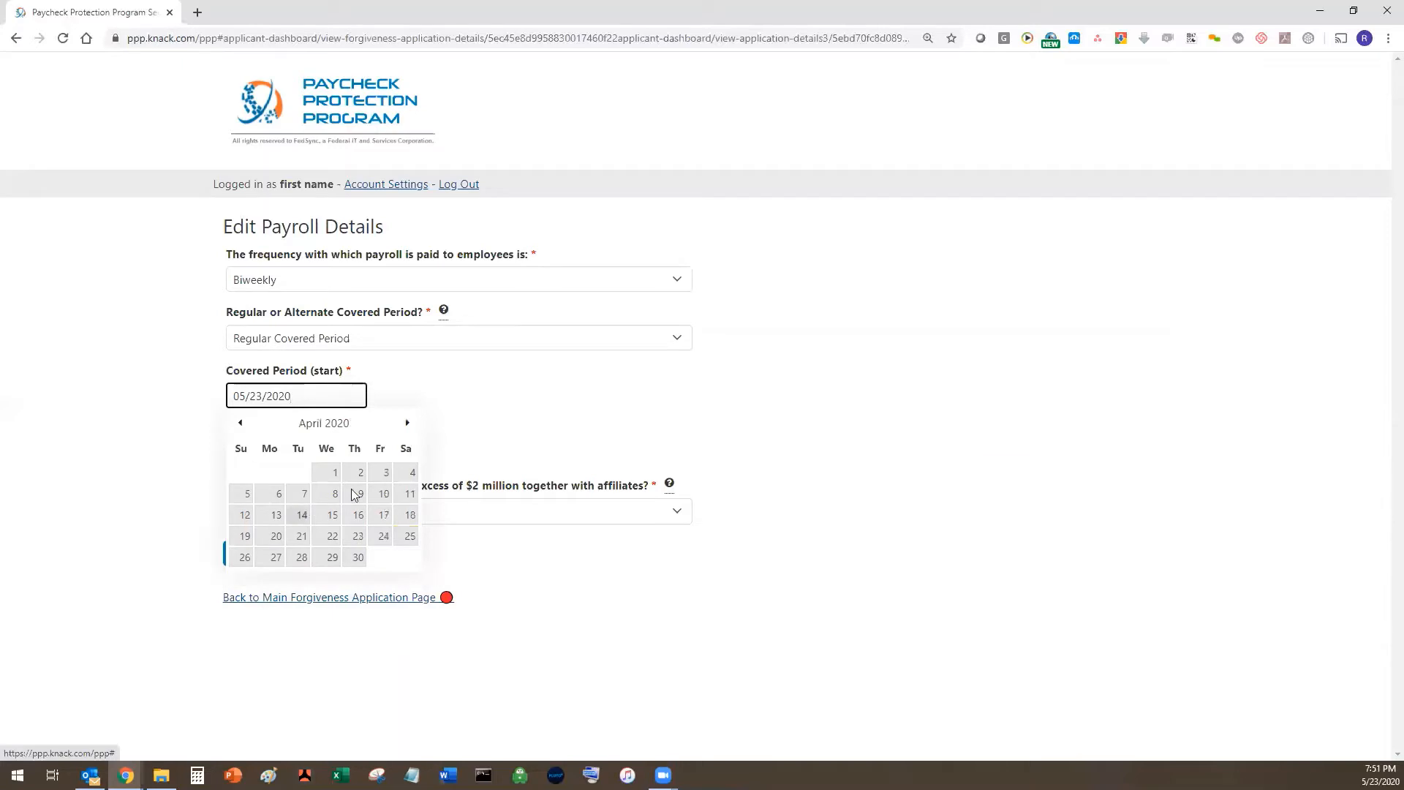
{"action": "left_click", "coordinate": [301, 515]}
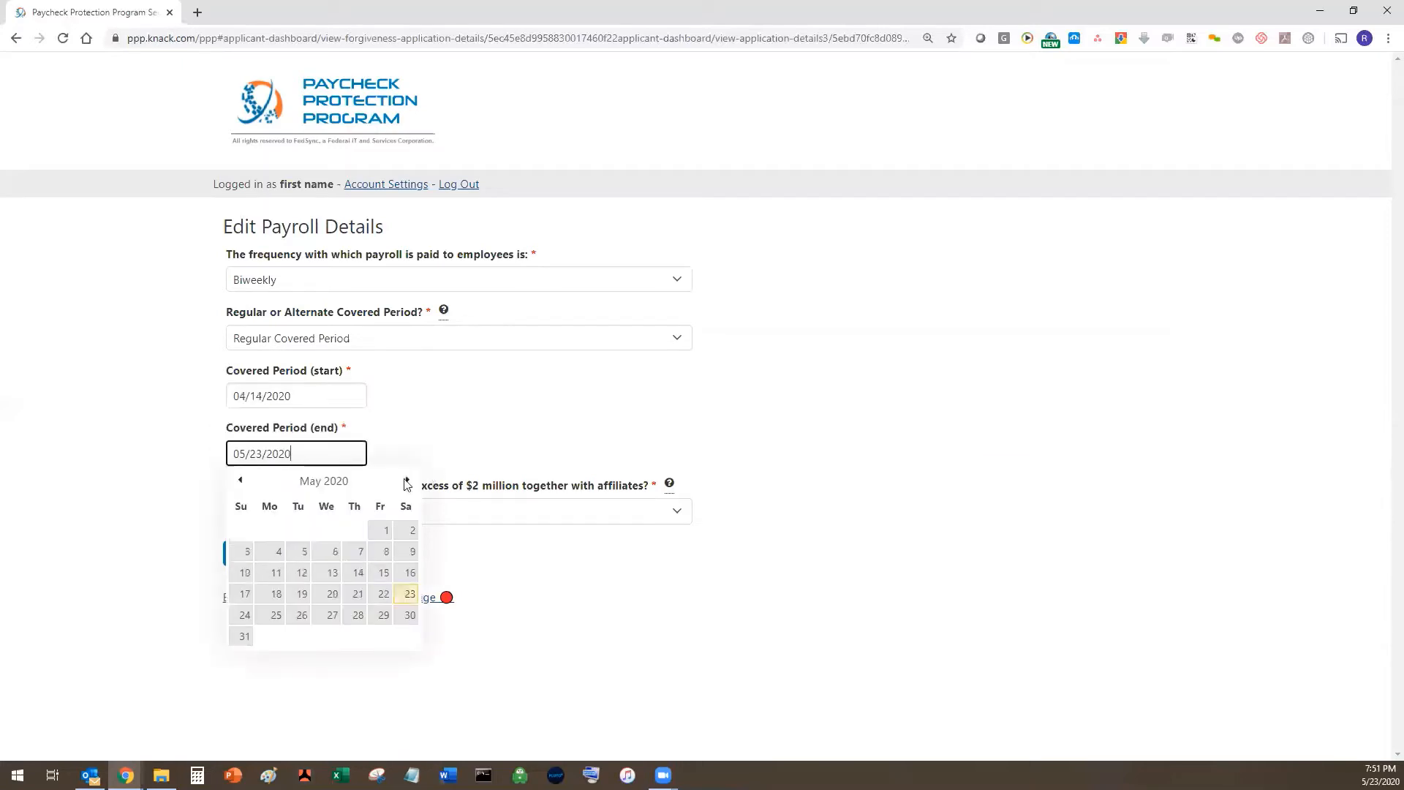
- Set the covered period end to 06/10/2020, answer No to $2 million loans, and save
{"action": "left_click", "coordinate": [407, 484]}
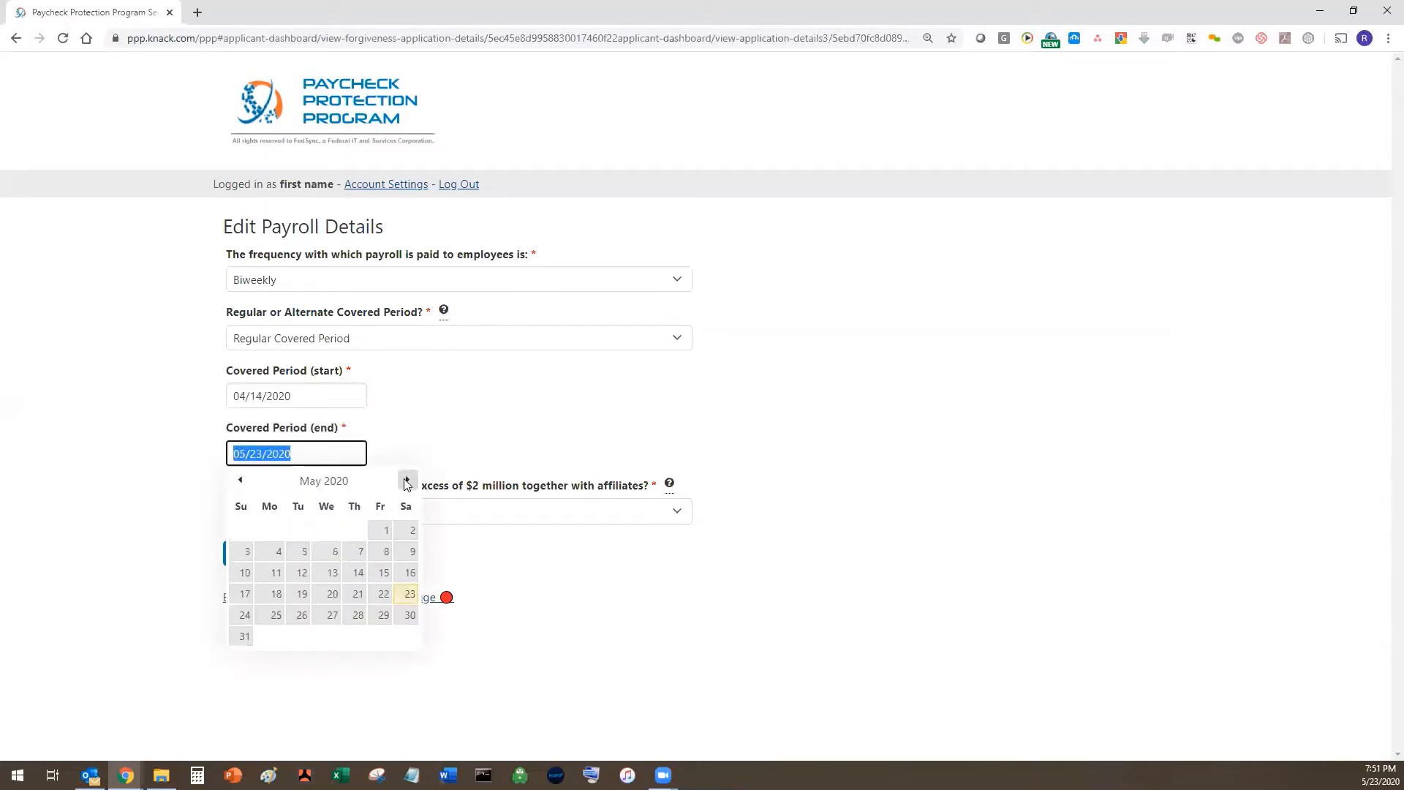
{"action": "left_click", "coordinate": [245, 481]}
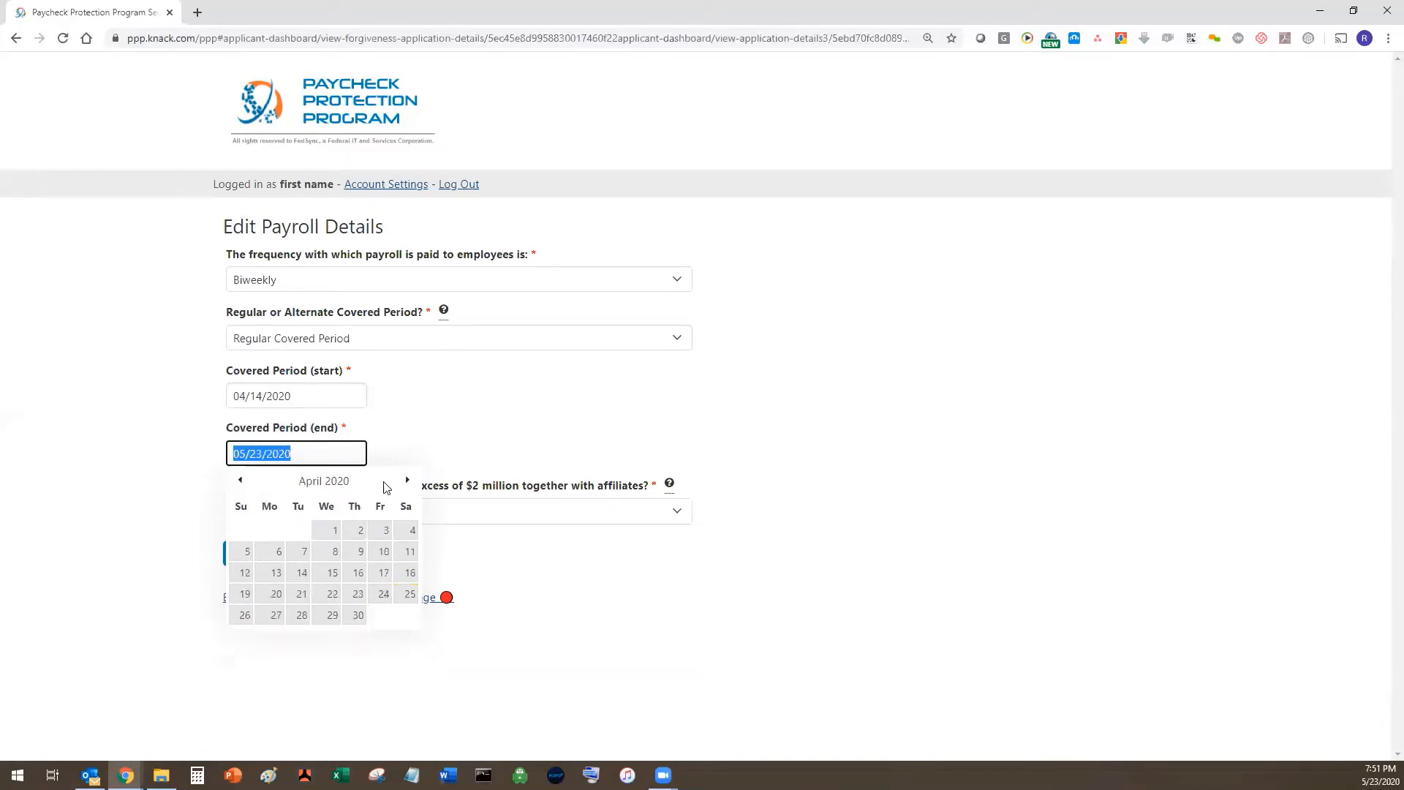
{"action": "left_click", "coordinate": [408, 480]}
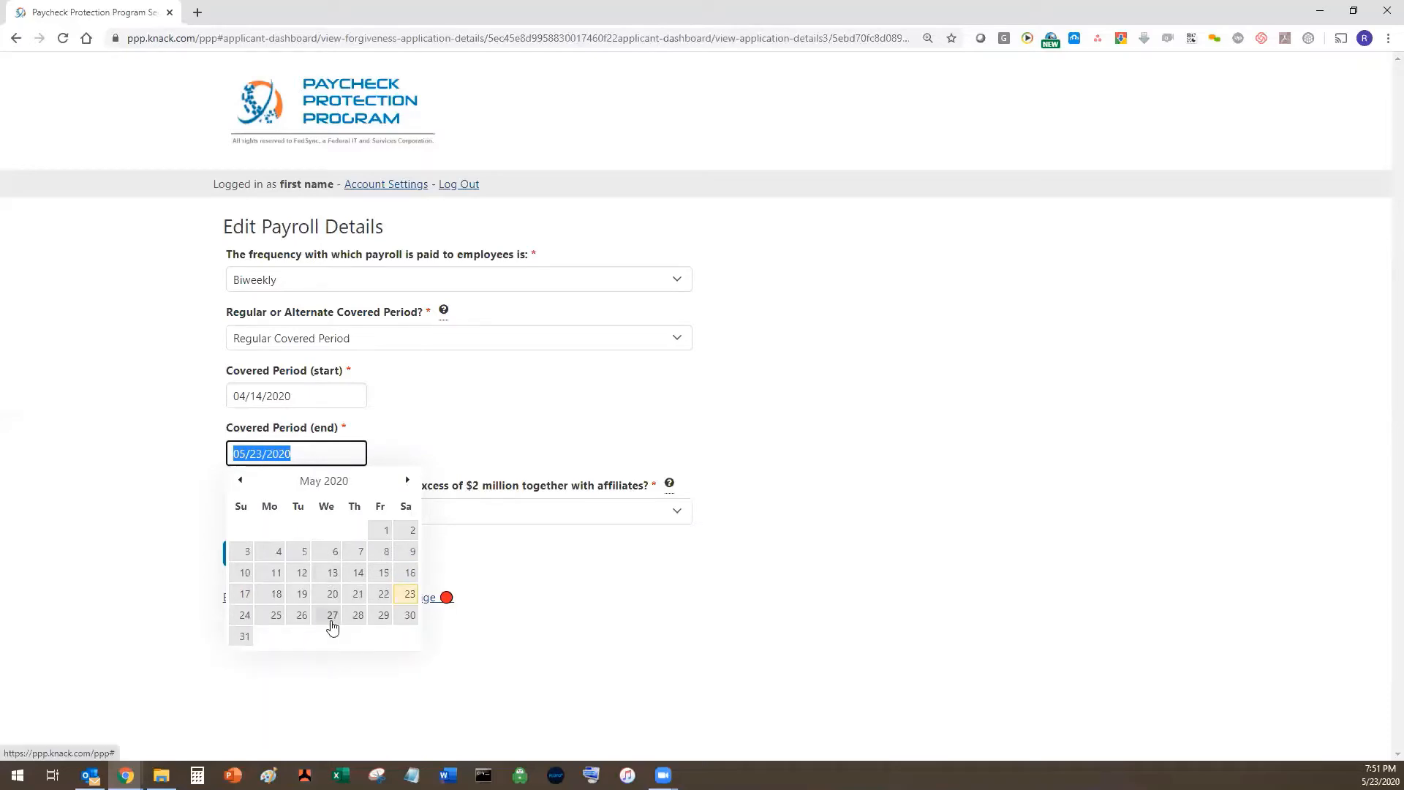
{"action": "left_click", "coordinate": [409, 481]}
{"action": "left_click", "coordinate": [329, 549]}
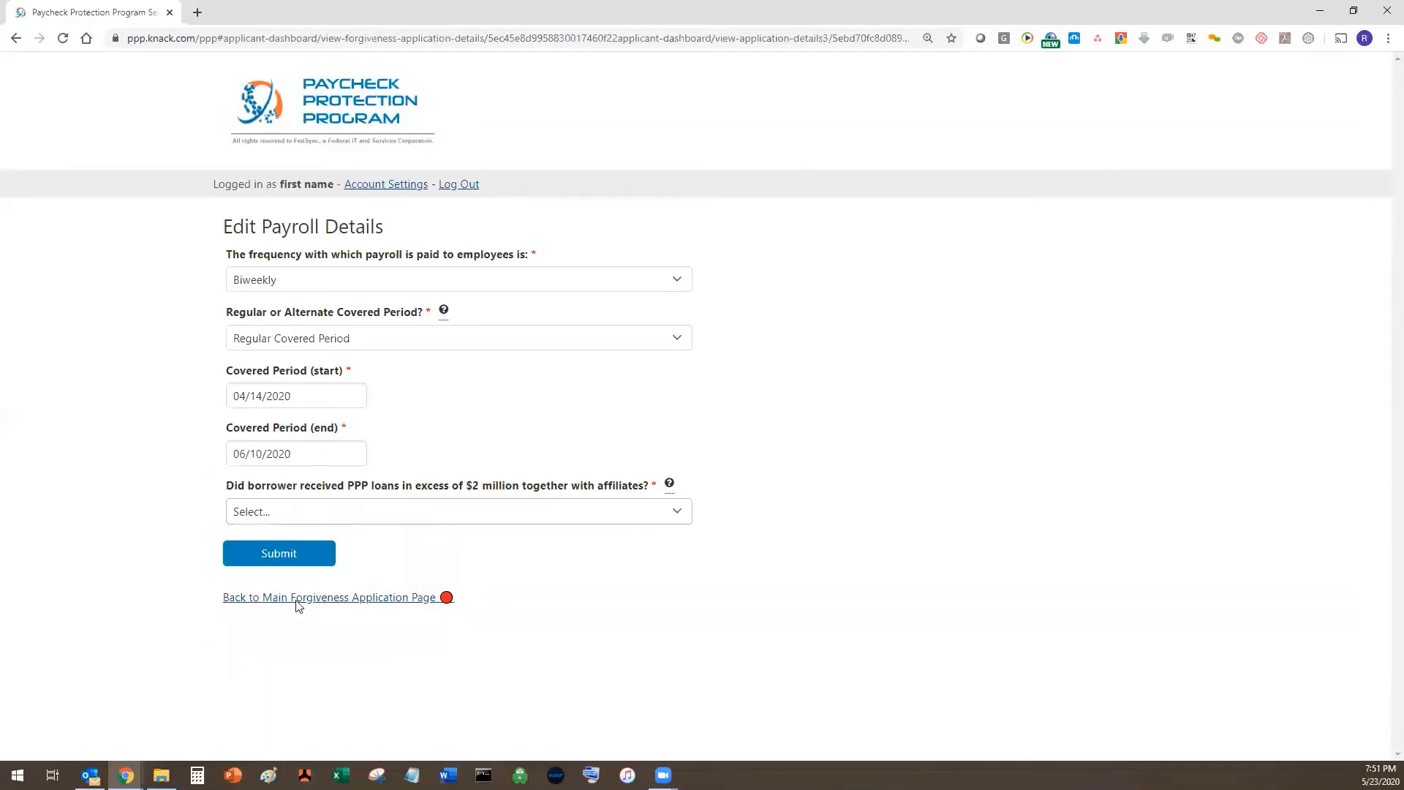
{"action": "left_click", "coordinate": [303, 512]}
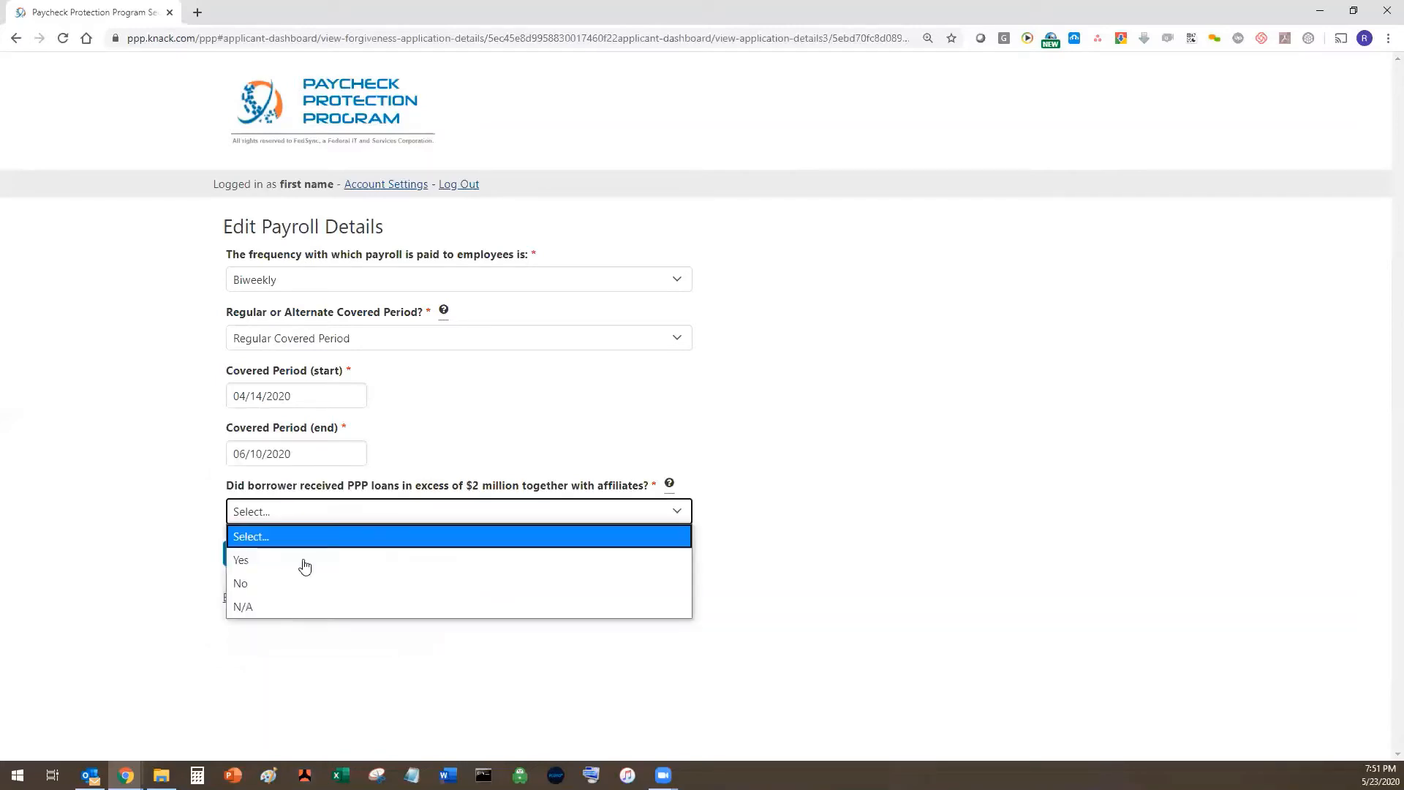
{"action": "left_click", "coordinate": [658, 612]}
{"action": "key", "text": "Return"}
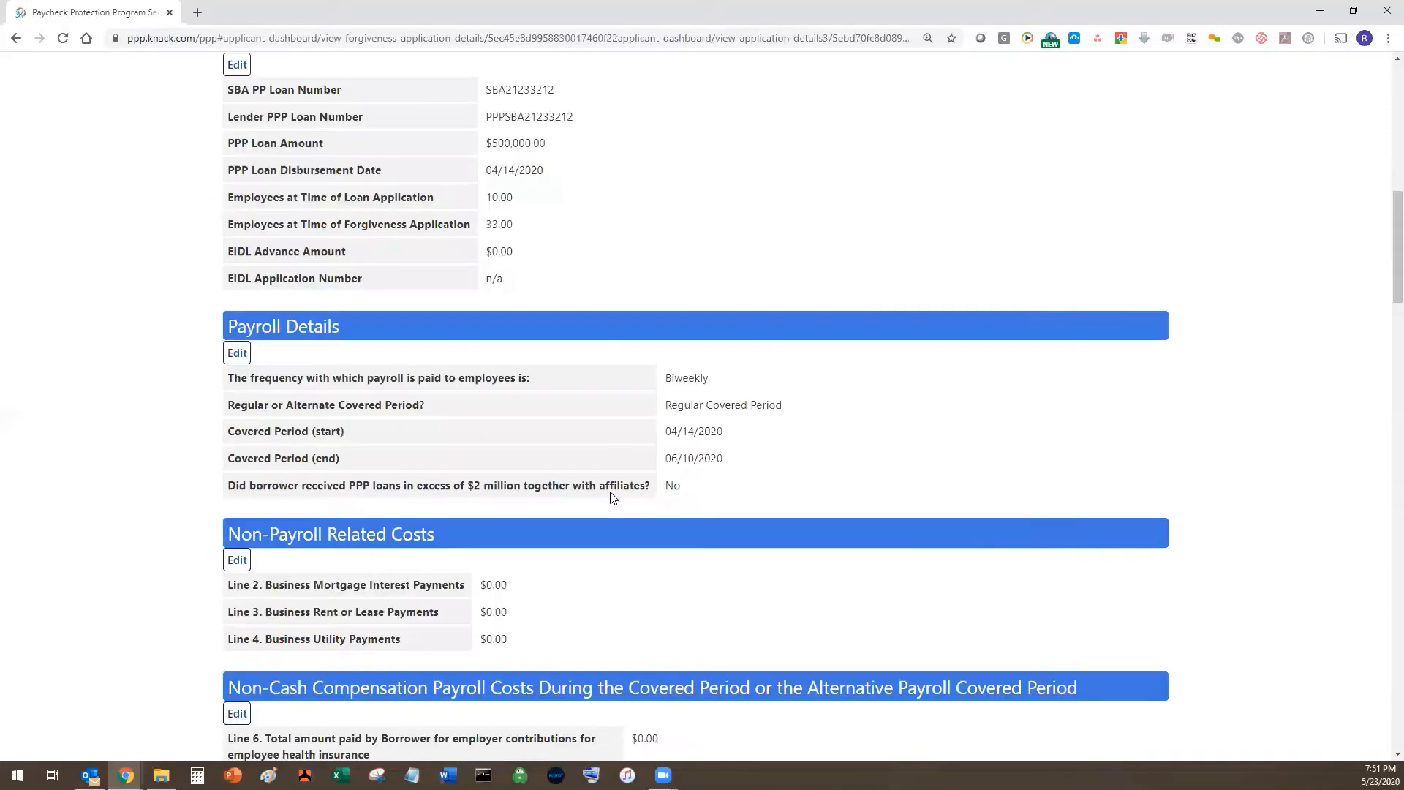
- Fill Lines 2–4 with 1000.0 mortgage interest, 3500.0 rent and 200.0 utilities, and save
{"action": "scroll", "coordinate": [238, 283], "scroll_direction": "down", "scroll_amount": 4}
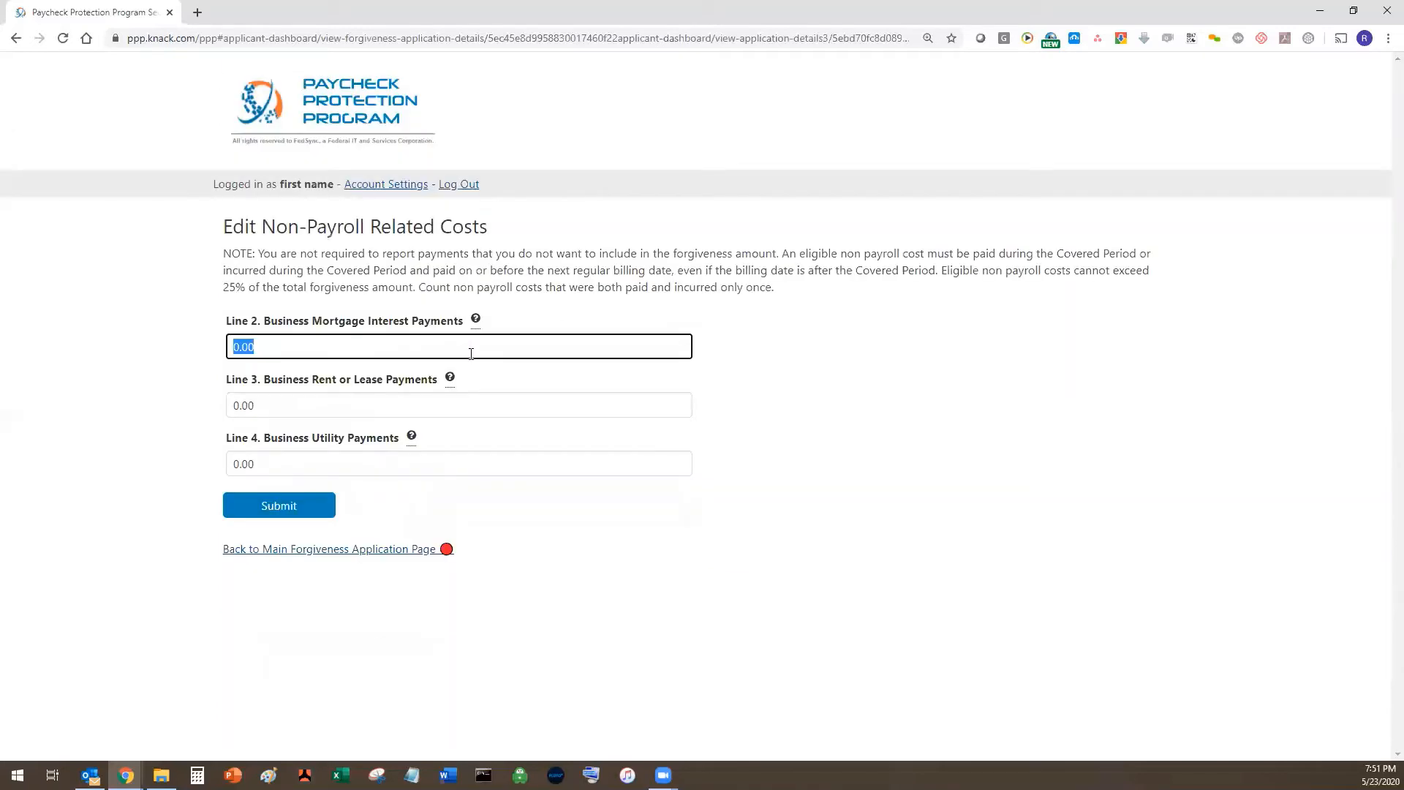
{"action": "type", "text": "1000.0"}
{"action": "left_click", "coordinate": [387, 405]}
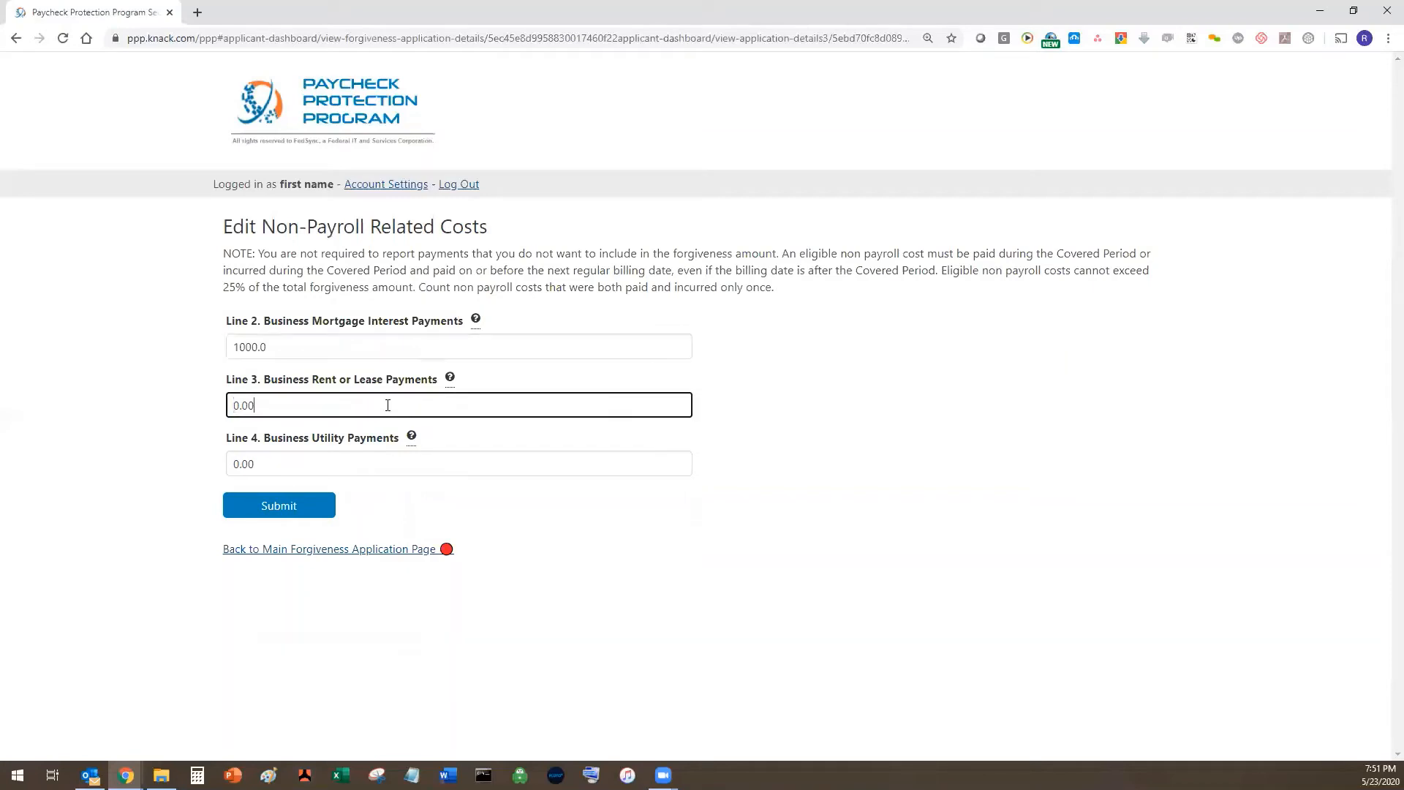
{"action": "key", "text": "ctrl+a"}
{"action": "type", "text": "3500.0"}
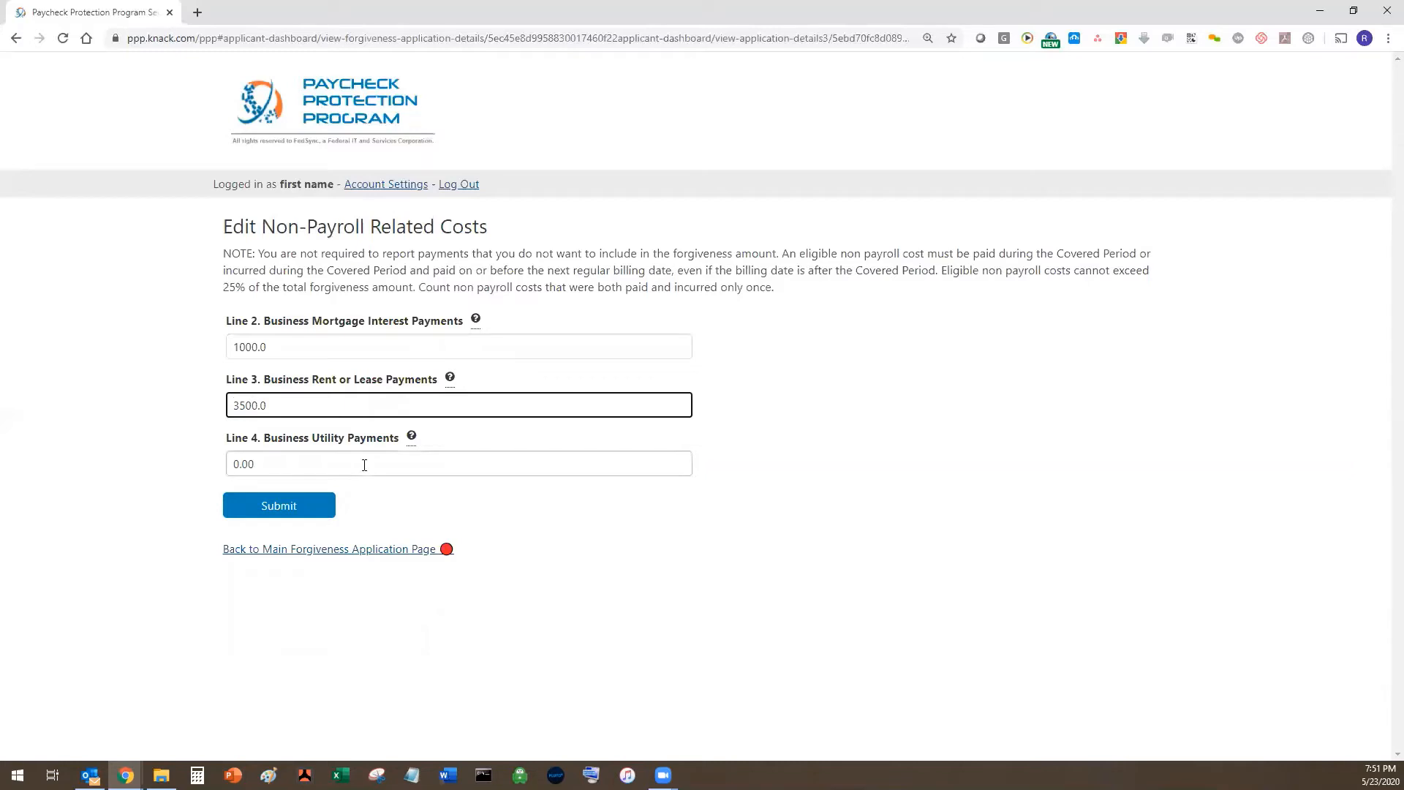
{"action": "key", "text": "Tab"}
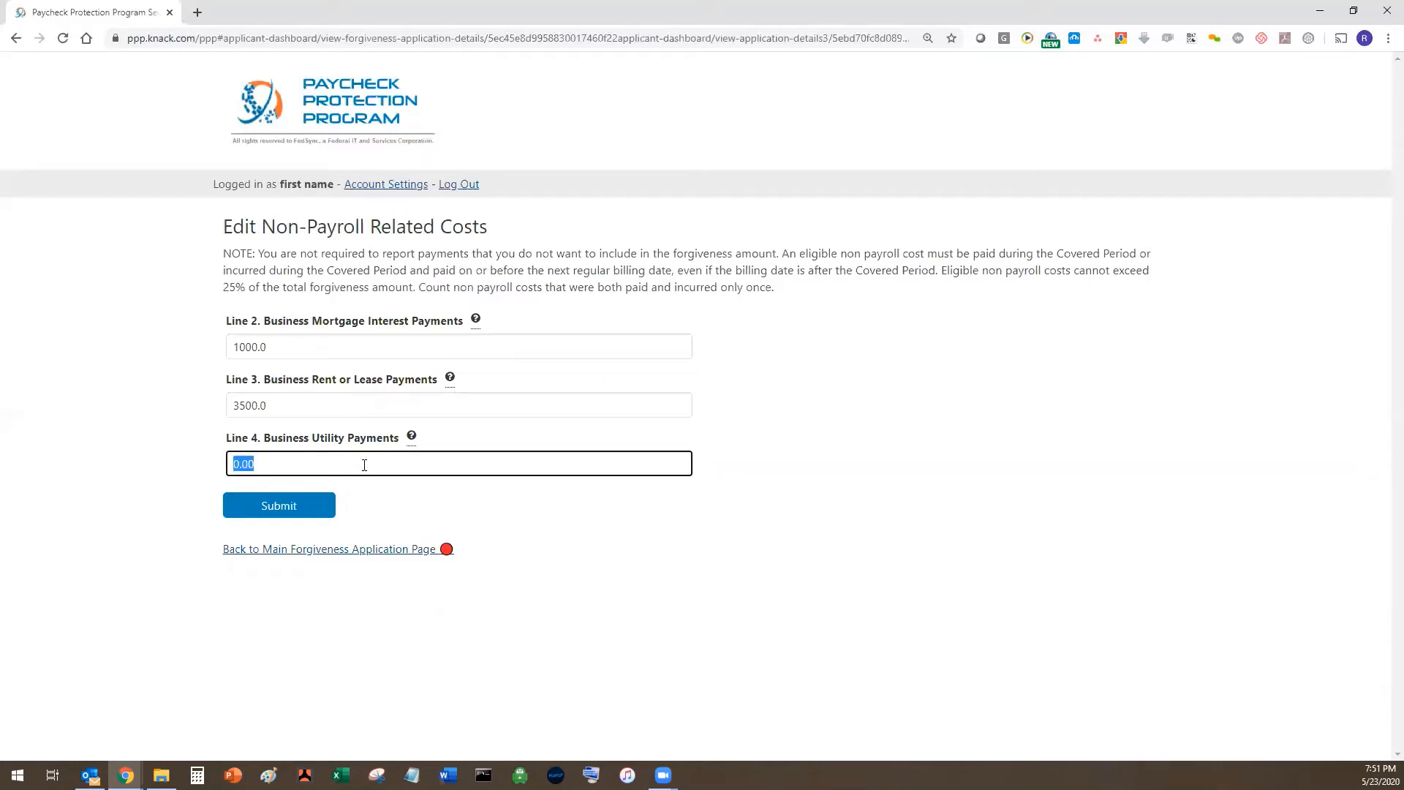
{"action": "type", "text": "200.0"}
{"action": "key", "text": "Return"}
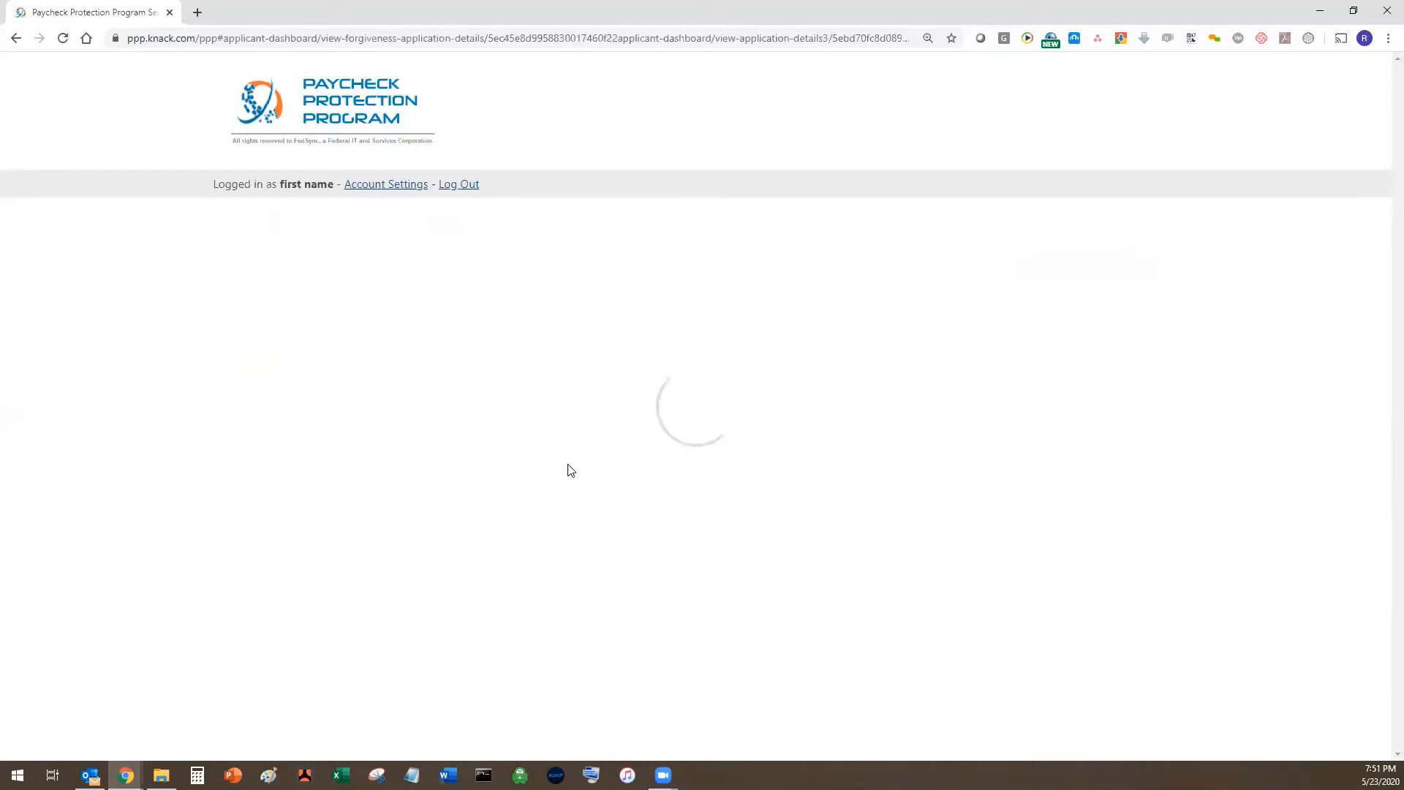
{"action": "scroll", "coordinate": [550, 447], "scroll_direction": "down", "scroll_amount": 3}
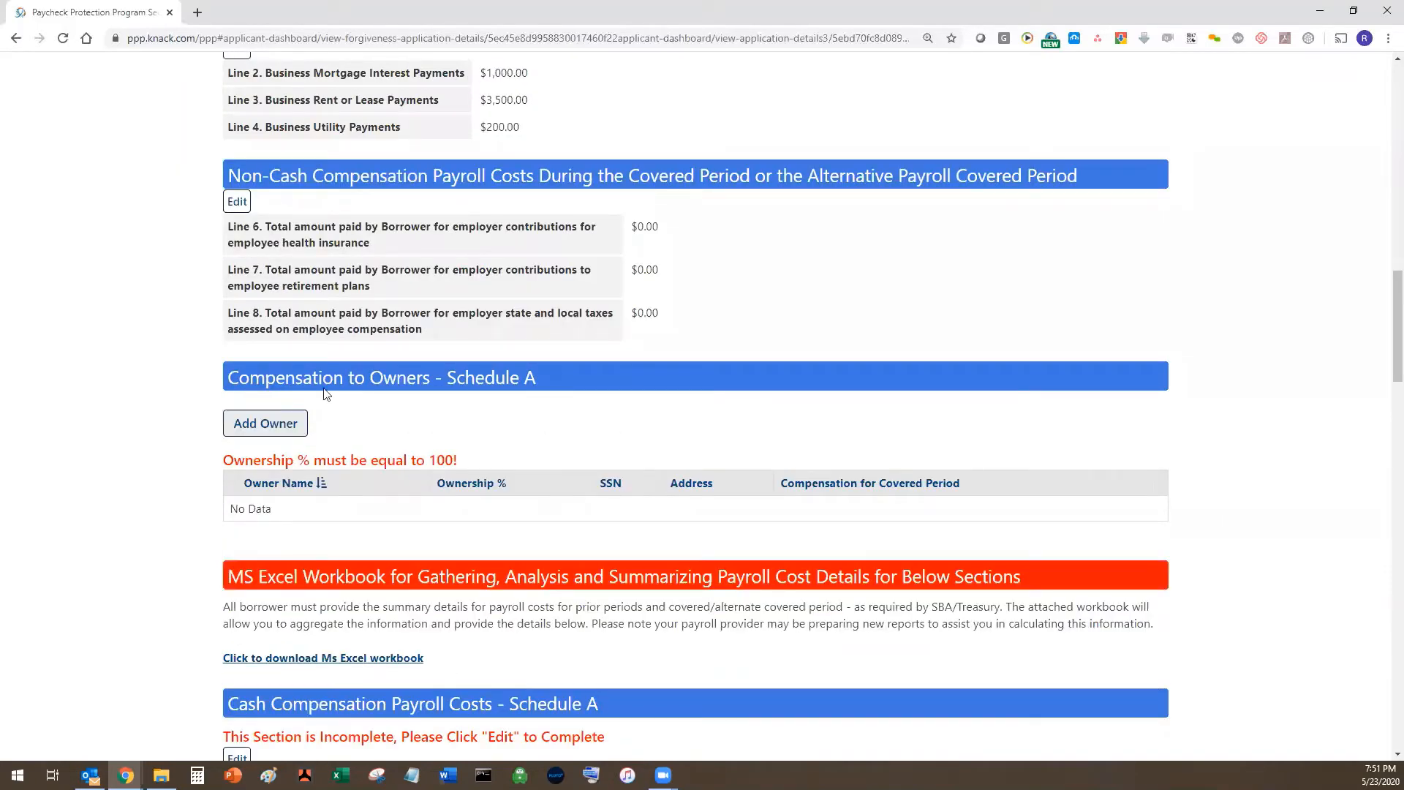
- Enter 6000.0 health insurance on Line 6 and 4000.0 retirement on Line 7
{"action": "scroll", "coordinate": [459, 348], "scroll_direction": "up", "scroll_amount": 1}
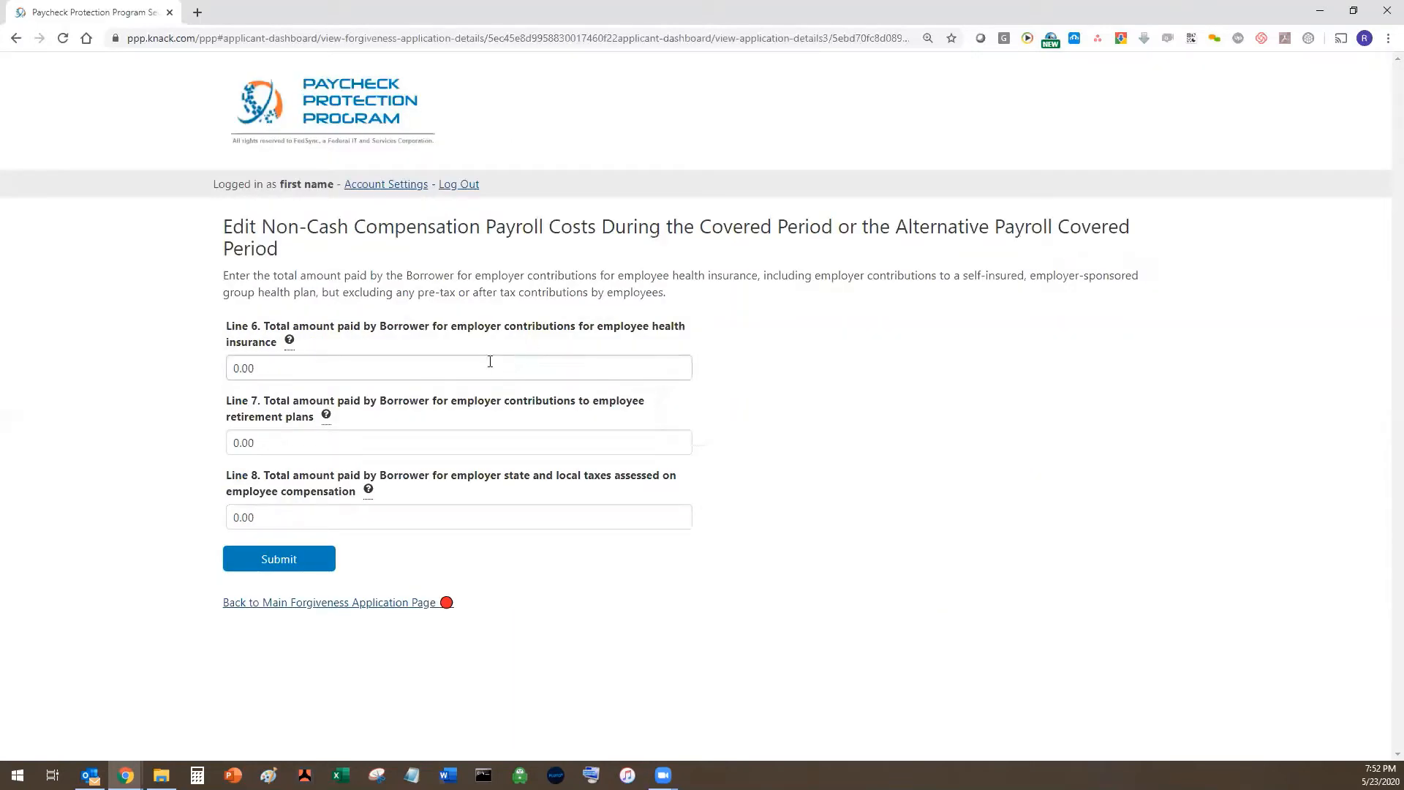
{"action": "left_click", "coordinate": [490, 362]}
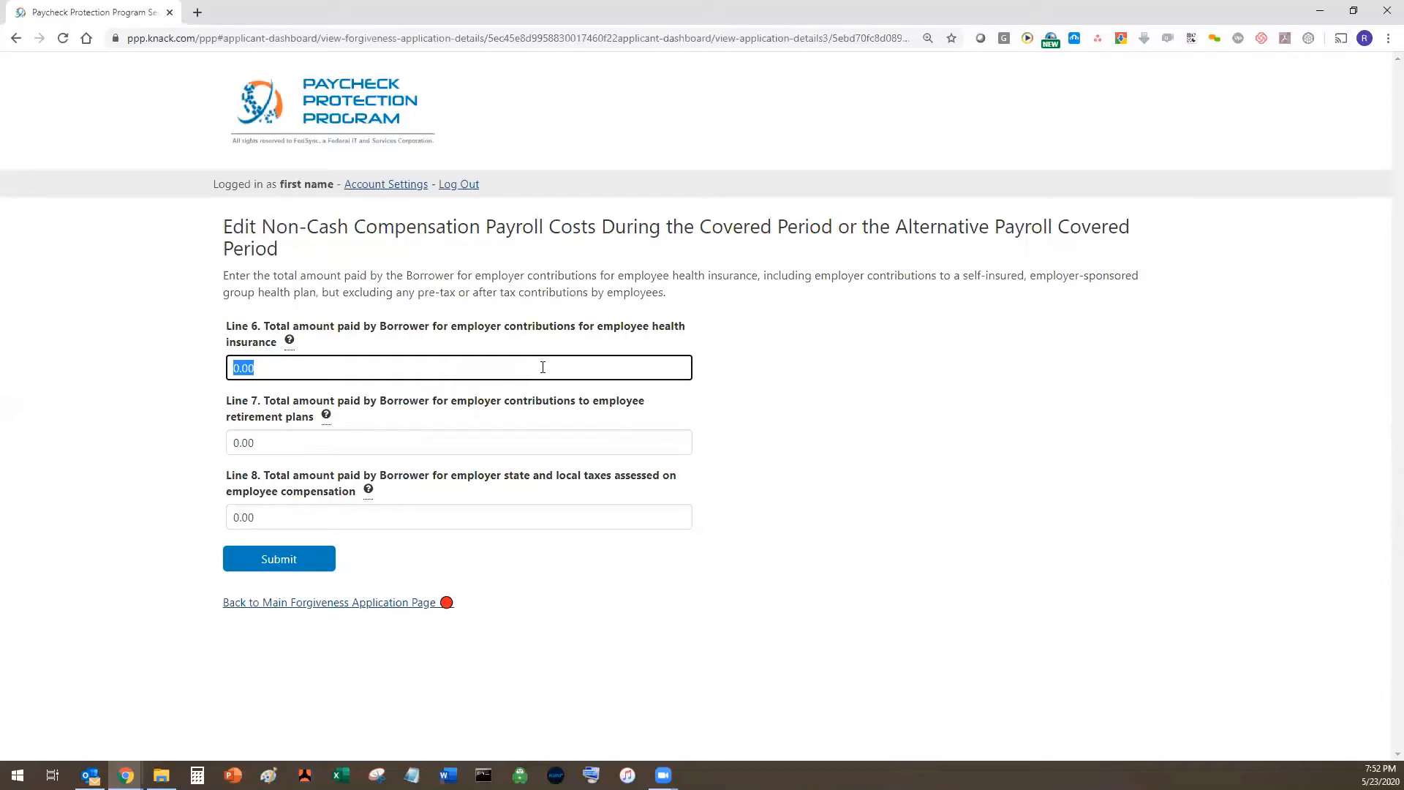
{"action": "type", "text": "60000"}
{"action": "key", "text": "BackSpace"}
{"action": "type", "text": ".0"}
{"action": "key", "text": "Tab"}
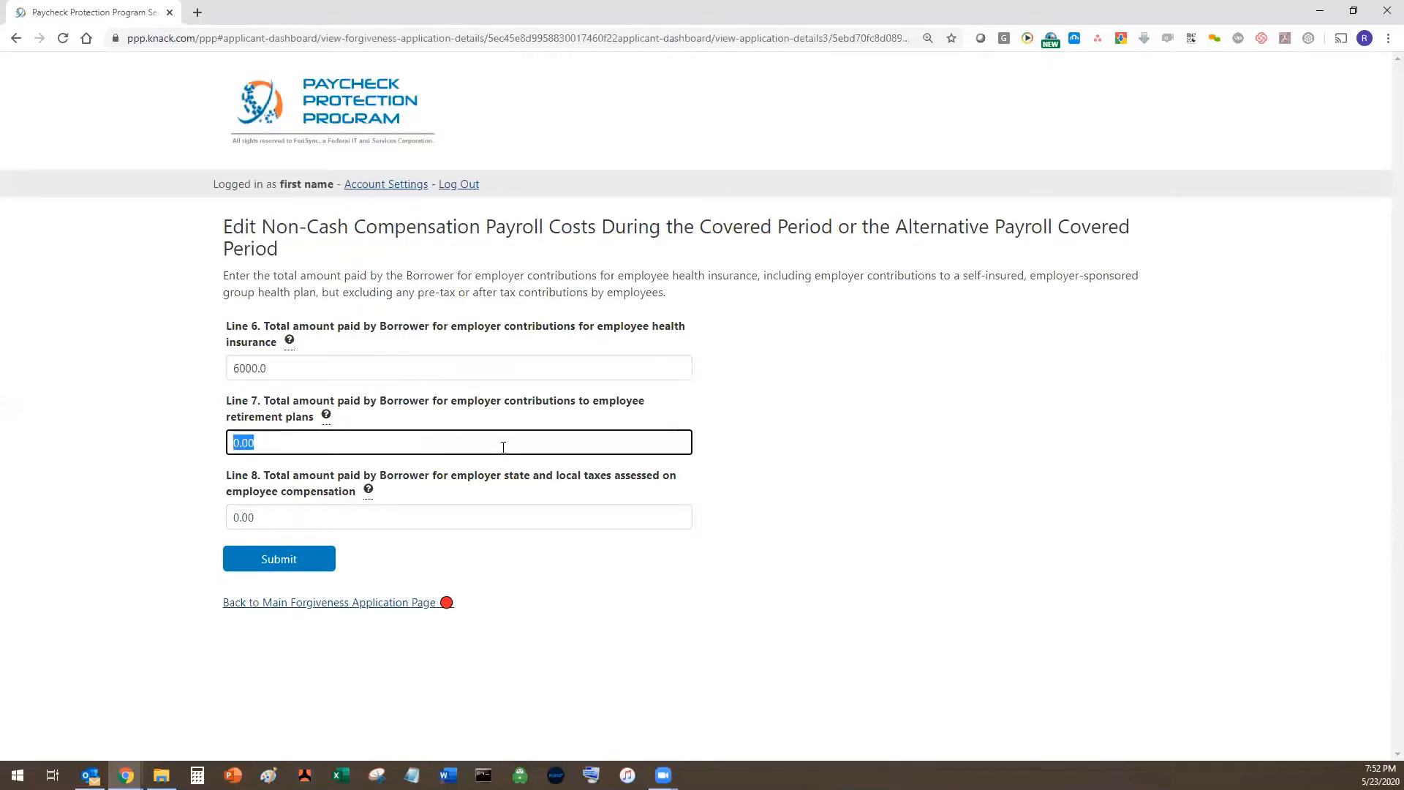
{"action": "type", "text": "4000.0"}
- Set Line 8 state and local taxes to 2000.0 and submit the non-cash compensation
{"action": "left_click", "coordinate": [468, 515]}
{"action": "double_click", "coordinate": [468, 515]}
{"action": "type", "text": "2"}
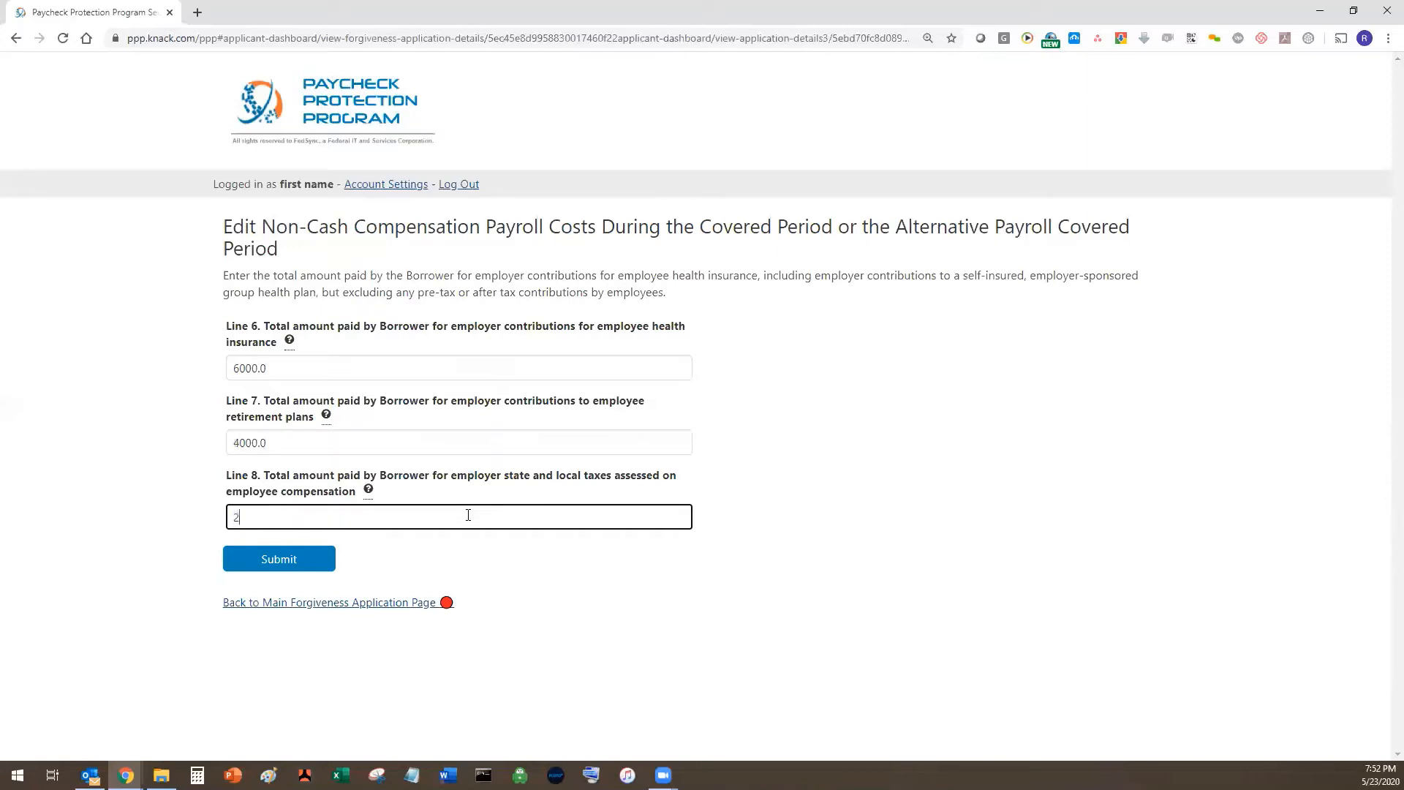
{"action": "key", "text": "BackSpace"}
{"action": "type", "text": "200.0"}
{"action": "key", "text": "BackSpace"}
{"action": "key", "text": "BackSpace"}
{"action": "type", "text": "0.0"}
{"action": "left_click", "coordinate": [256, 562]}
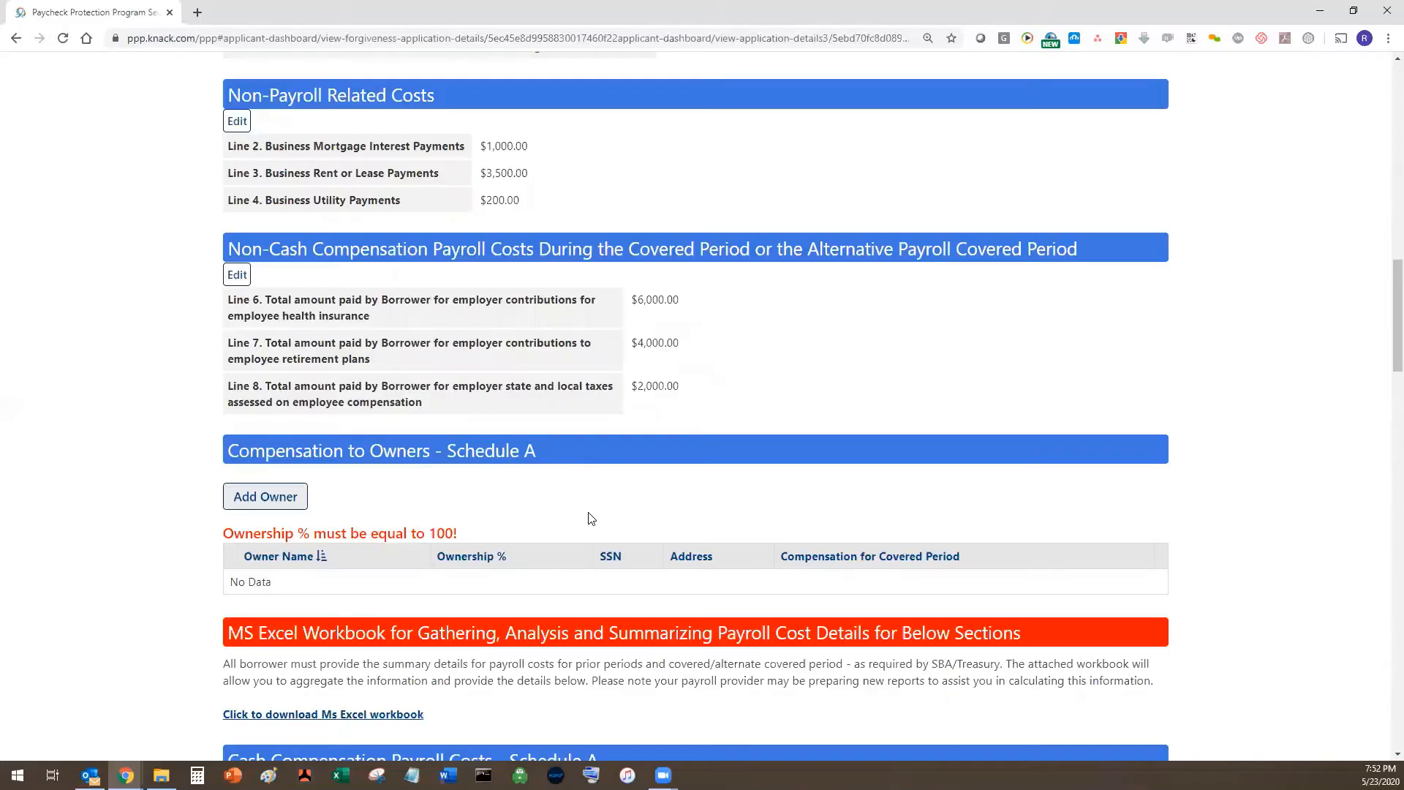
{"action": "scroll", "coordinate": [591, 518], "scroll_direction": "down", "scroll_amount": 2}
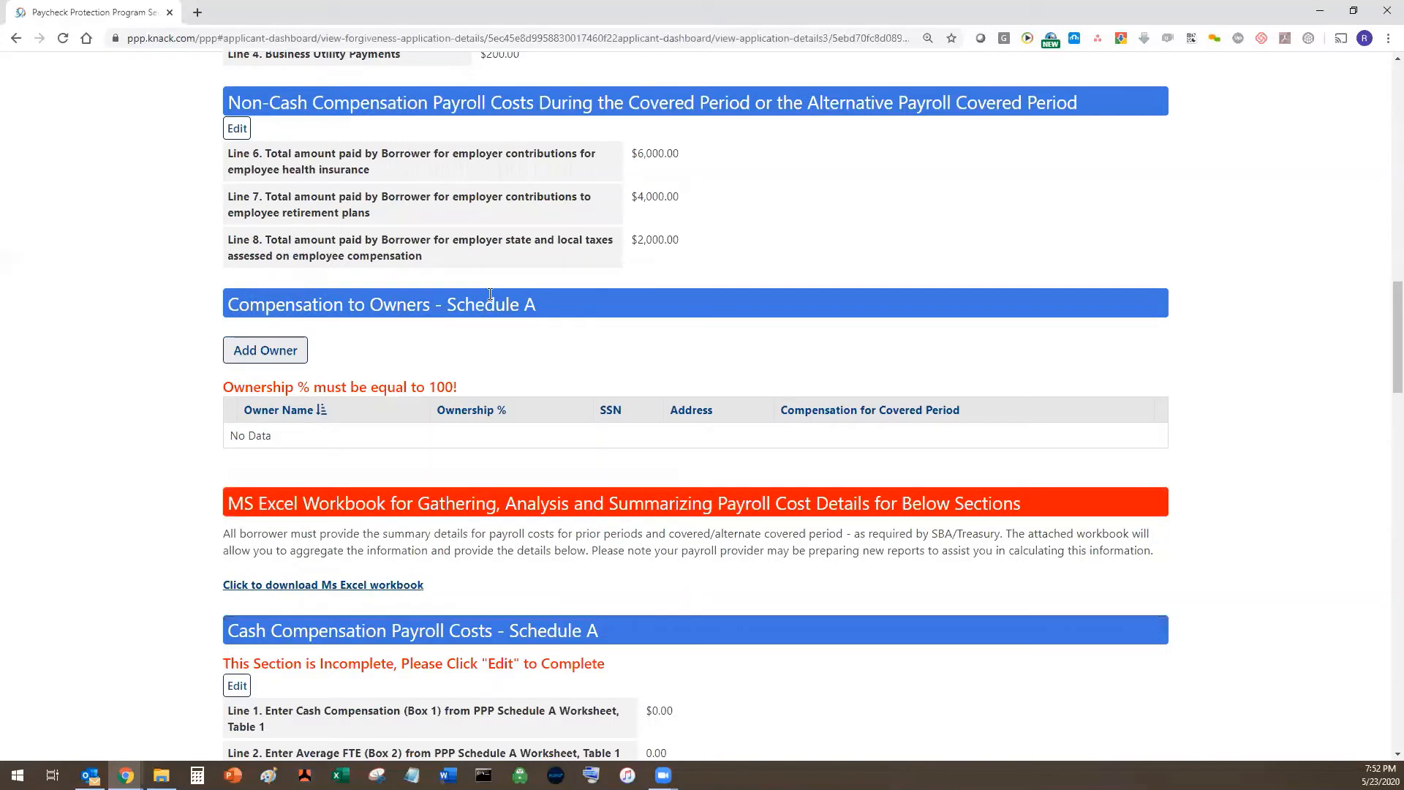
- Add a Schedule A owner with first and last name, 100% ownership and the SSN
{"action": "left_click", "coordinate": [264, 361]}
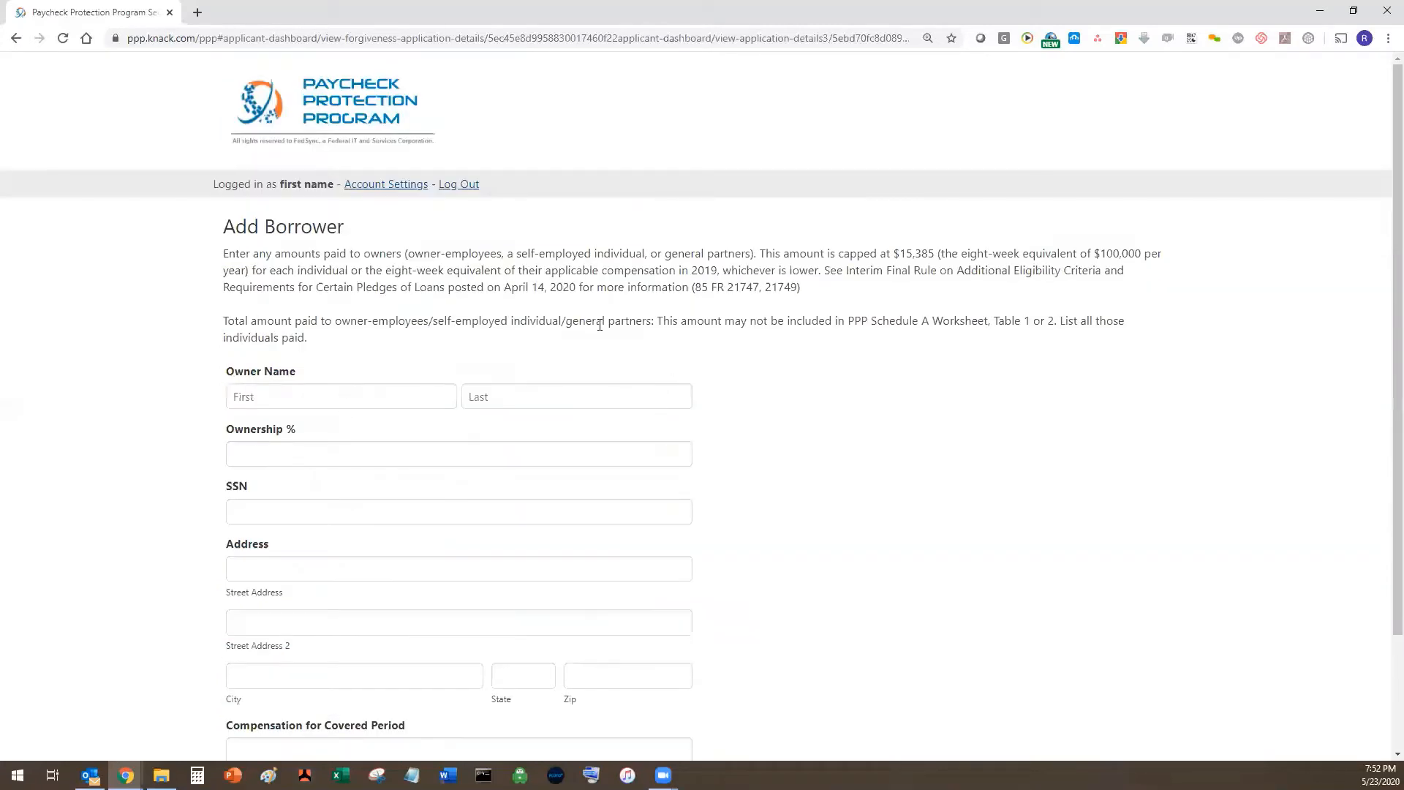
{"action": "left_click", "coordinate": [406, 401]}
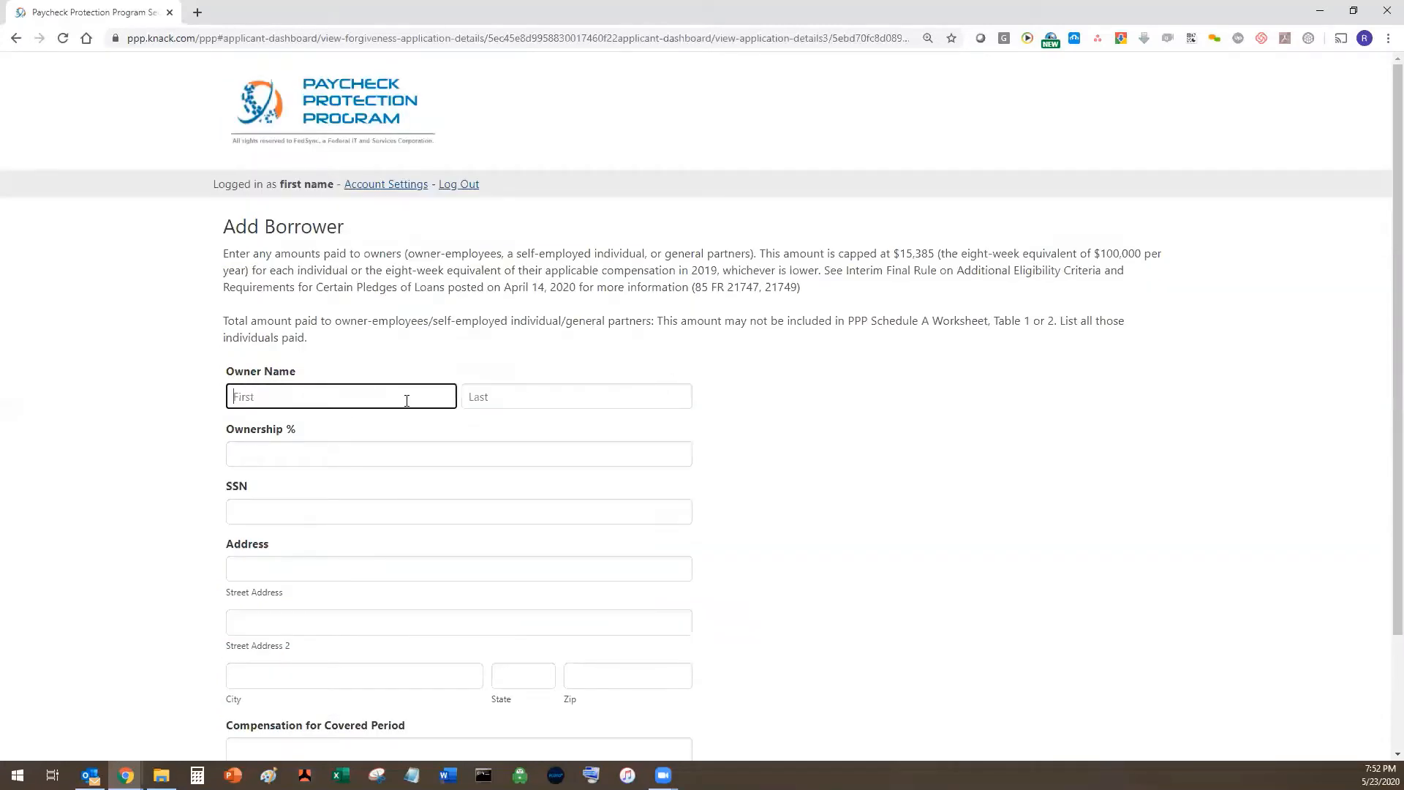
{"action": "type", "text": "Frist"}
{"action": "key", "text": "Tab"}
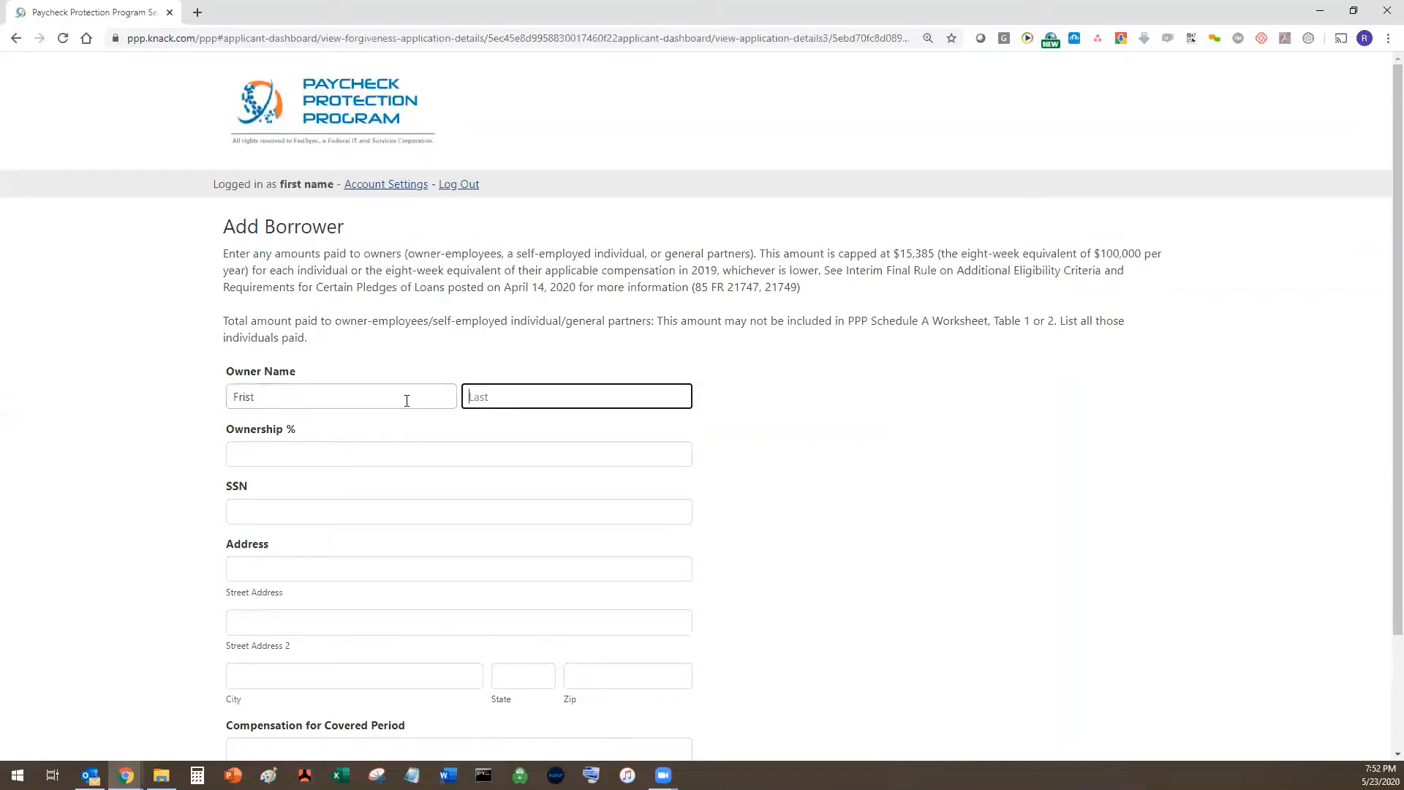
{"action": "type", "text": "Name"}
{"action": "key", "text": "Tab"}
{"action": "type", "text": "100"}
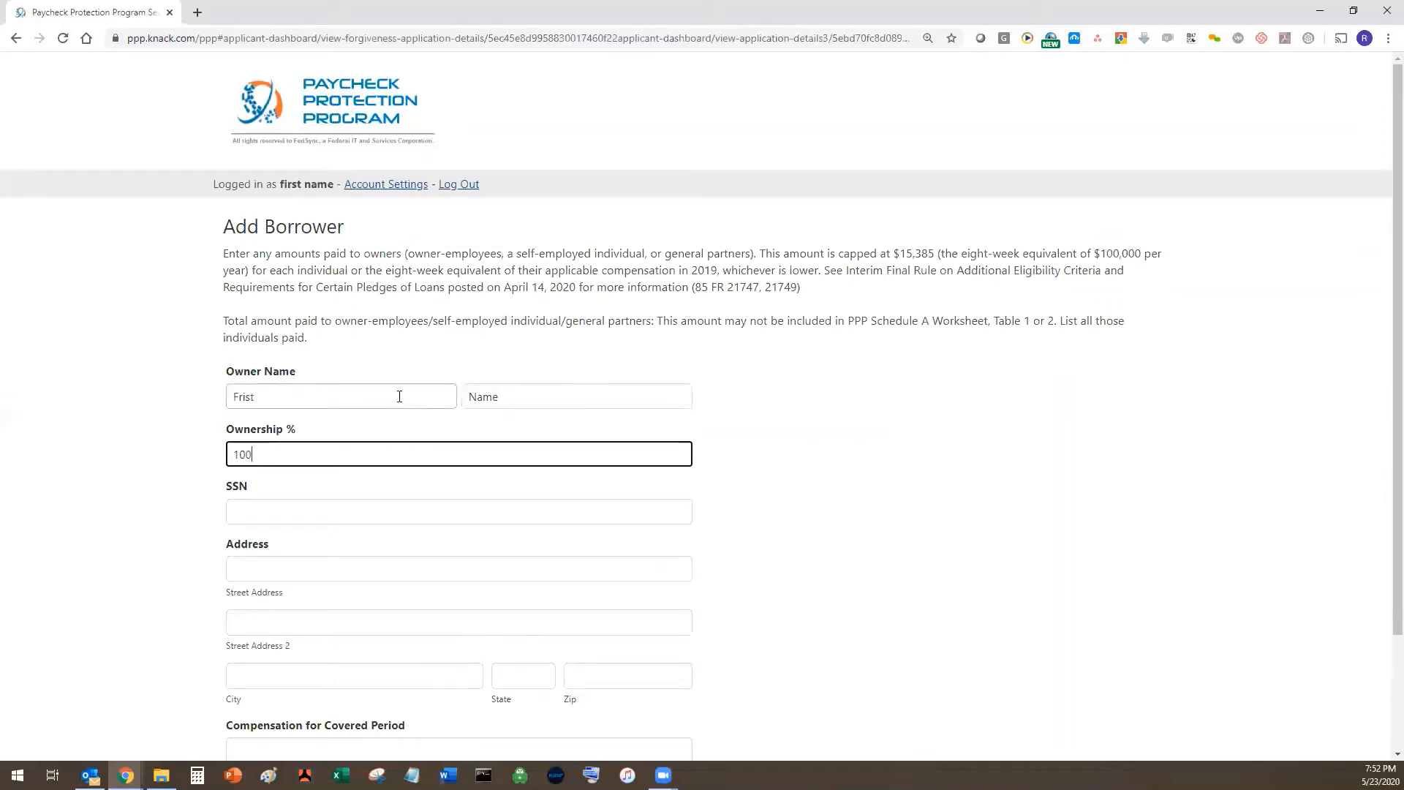
{"action": "key", "text": "Tab"}
{"action": "type", "text": "12345678"}
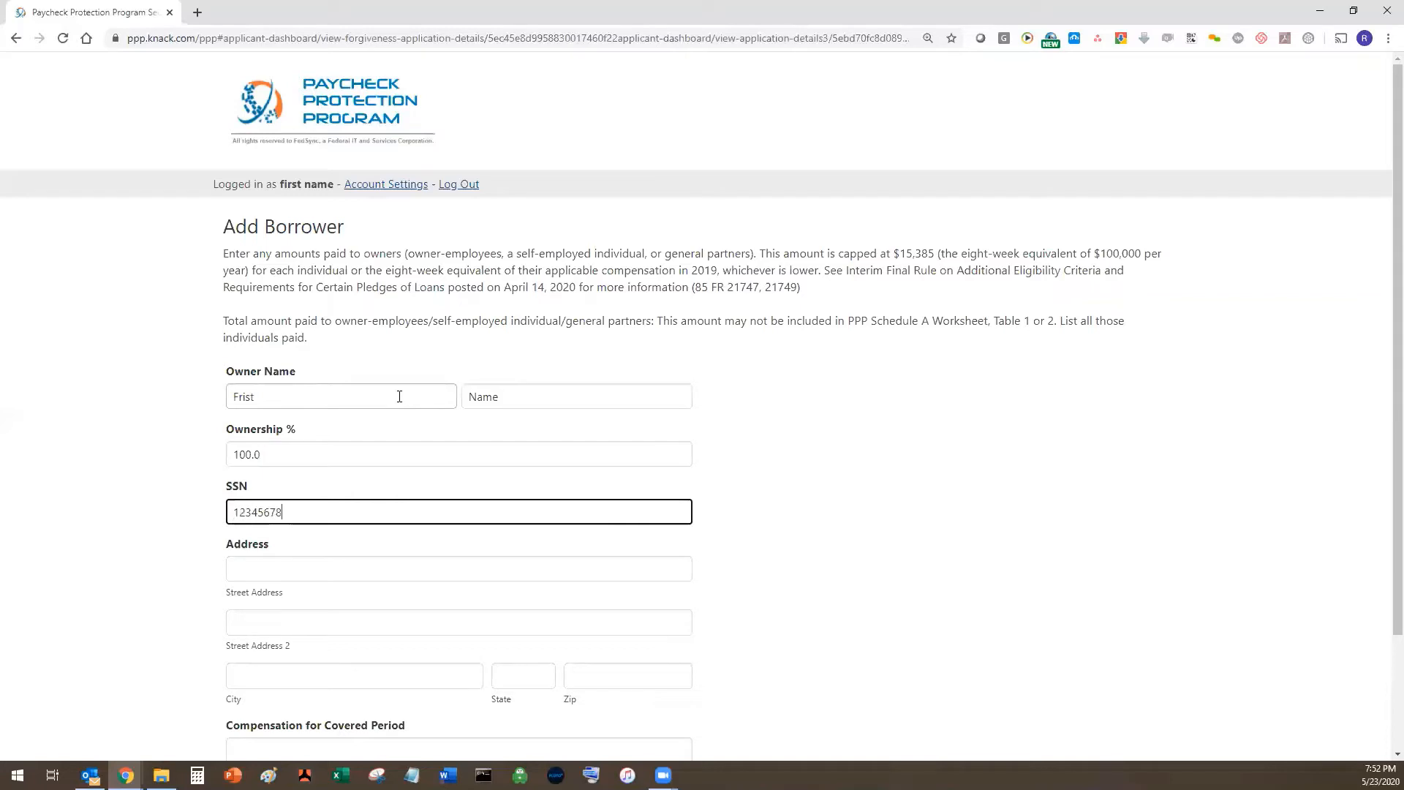
{"action": "type", "text": "9"}
- Enter the owner's street address, city, state and zip code
{"action": "key", "text": "Tab"}
{"action": "type", "text": "123"}
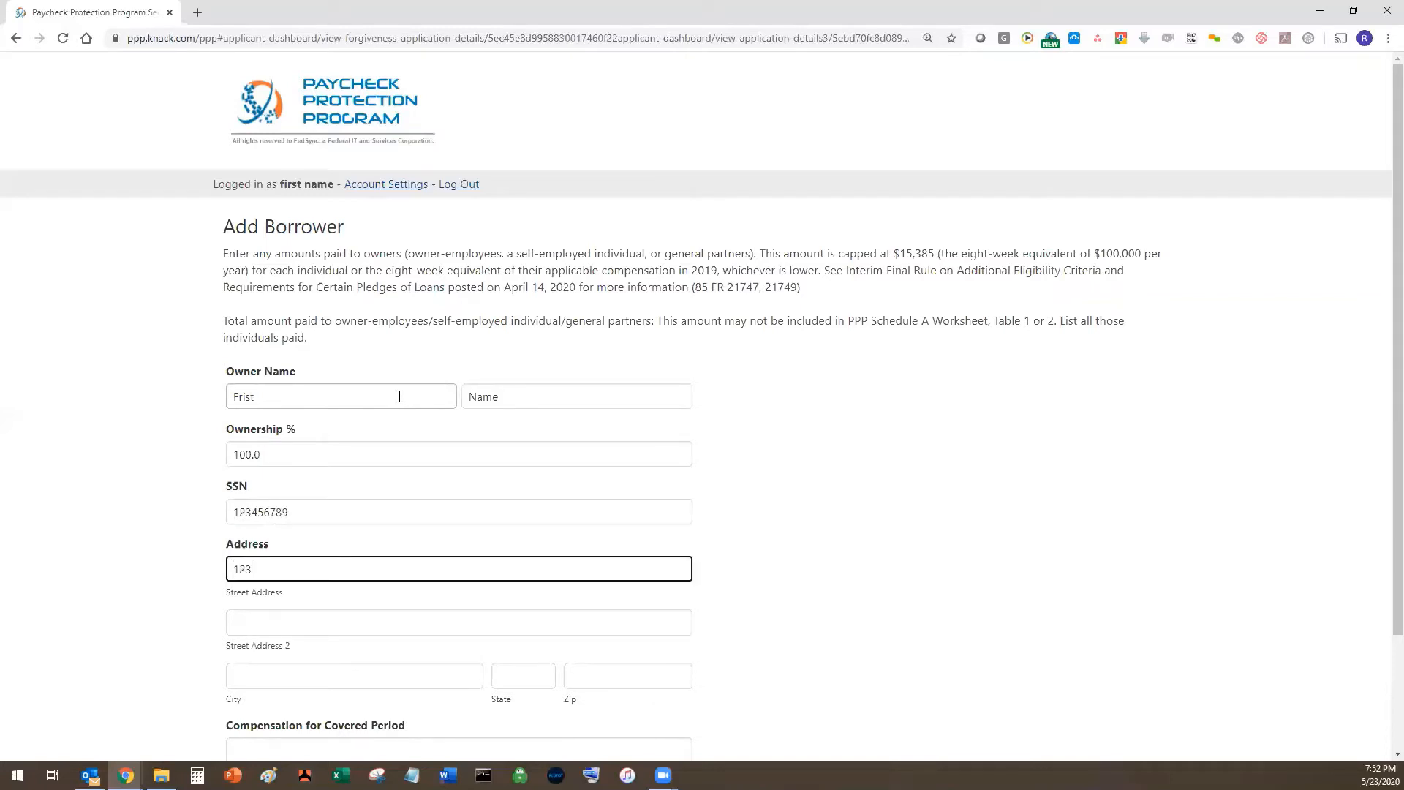
{"action": "type", "text": " Min"}
{"action": "key", "text": "BackSpace"}
{"action": "key", "text": "BackSpace"}
{"action": "key", "text": "BackSpace"}
{"action": "type", "text": "ain St."}
{"action": "key", "text": "Tab"}
{"action": "key", "text": "Tab"}
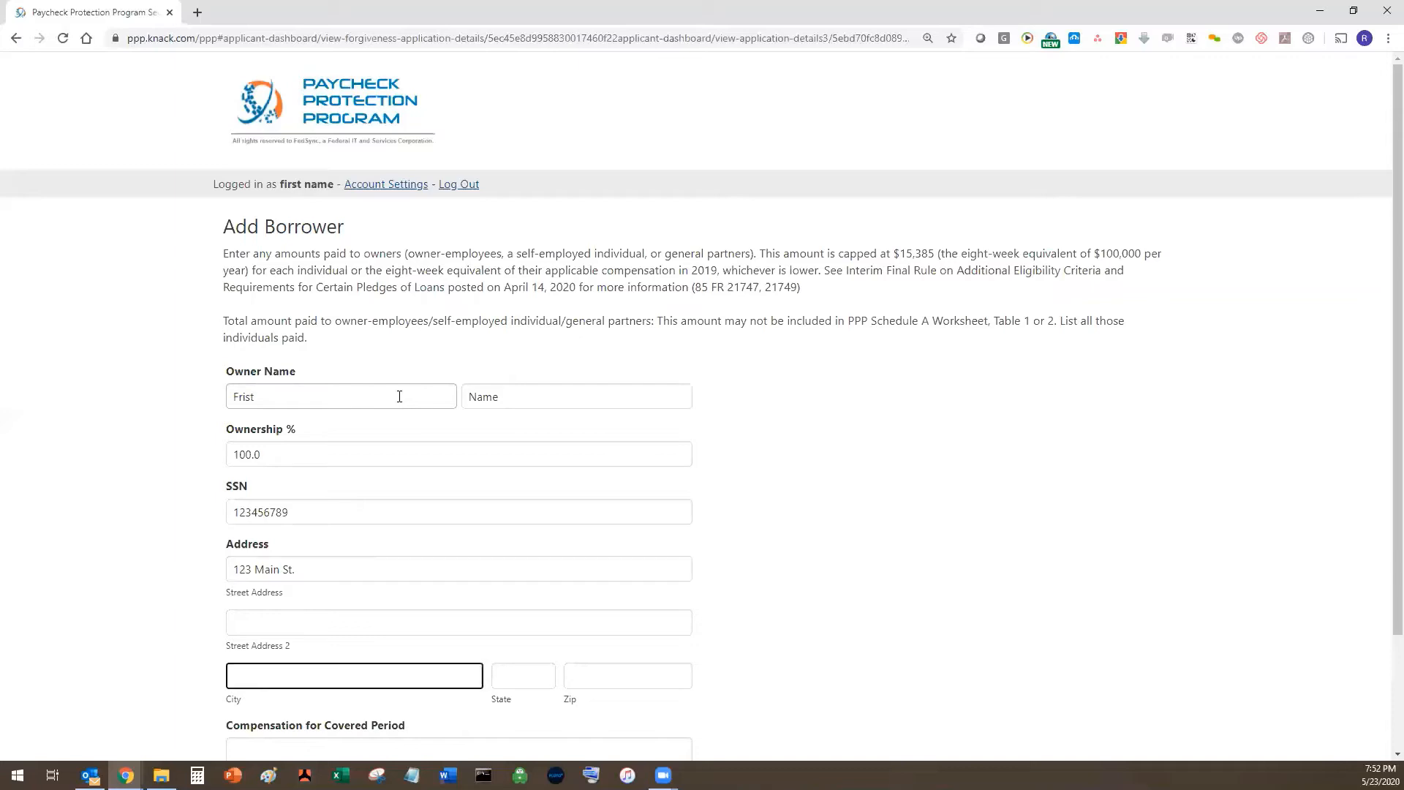
{"action": "type", "text": "Manass"}
{"action": "key", "text": "BackSpace"}
{"action": "type", "text": "sas"}
{"action": "key", "text": "Tab"}
{"action": "type", "text": "VA"}
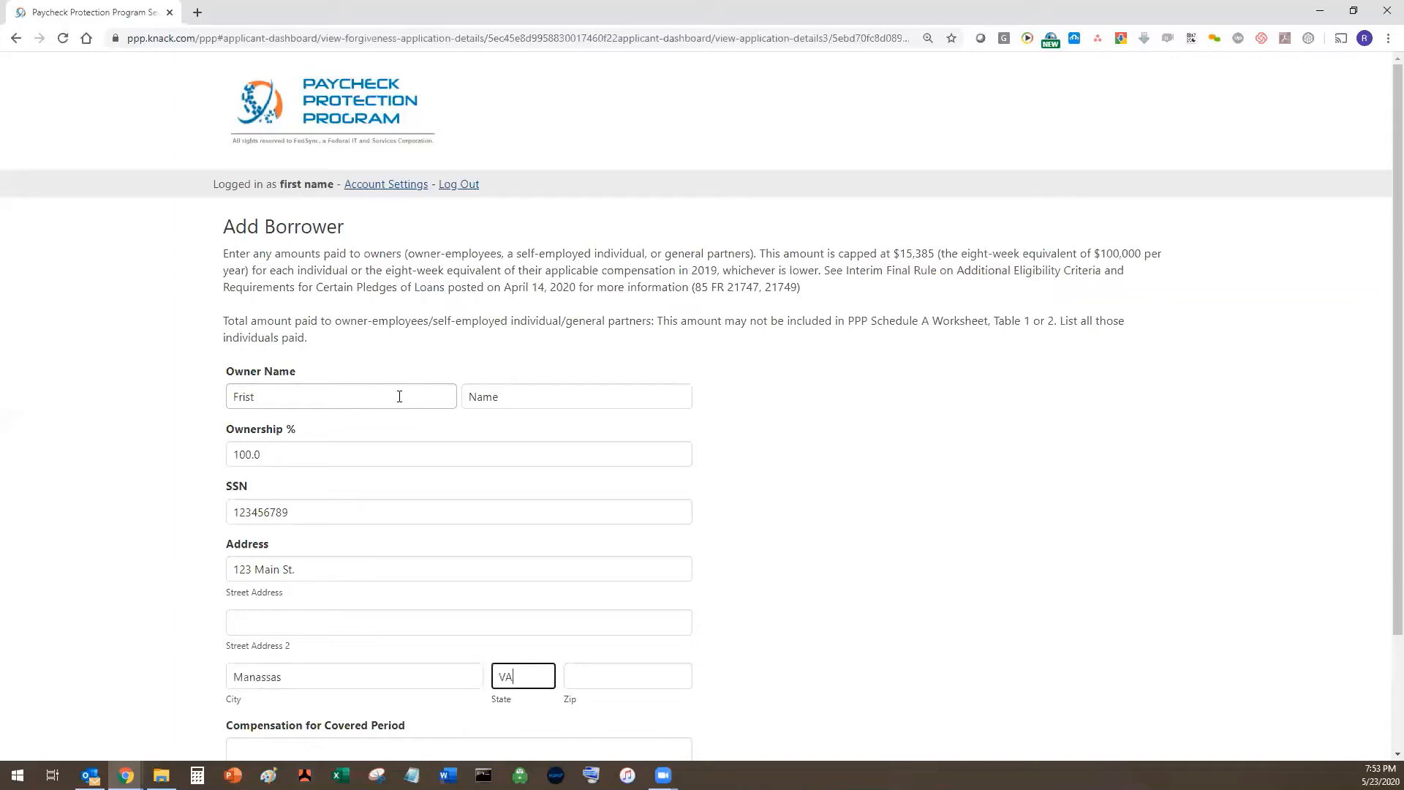
{"action": "key", "text": "Tab"}
{"action": "type", "text": "22003"}
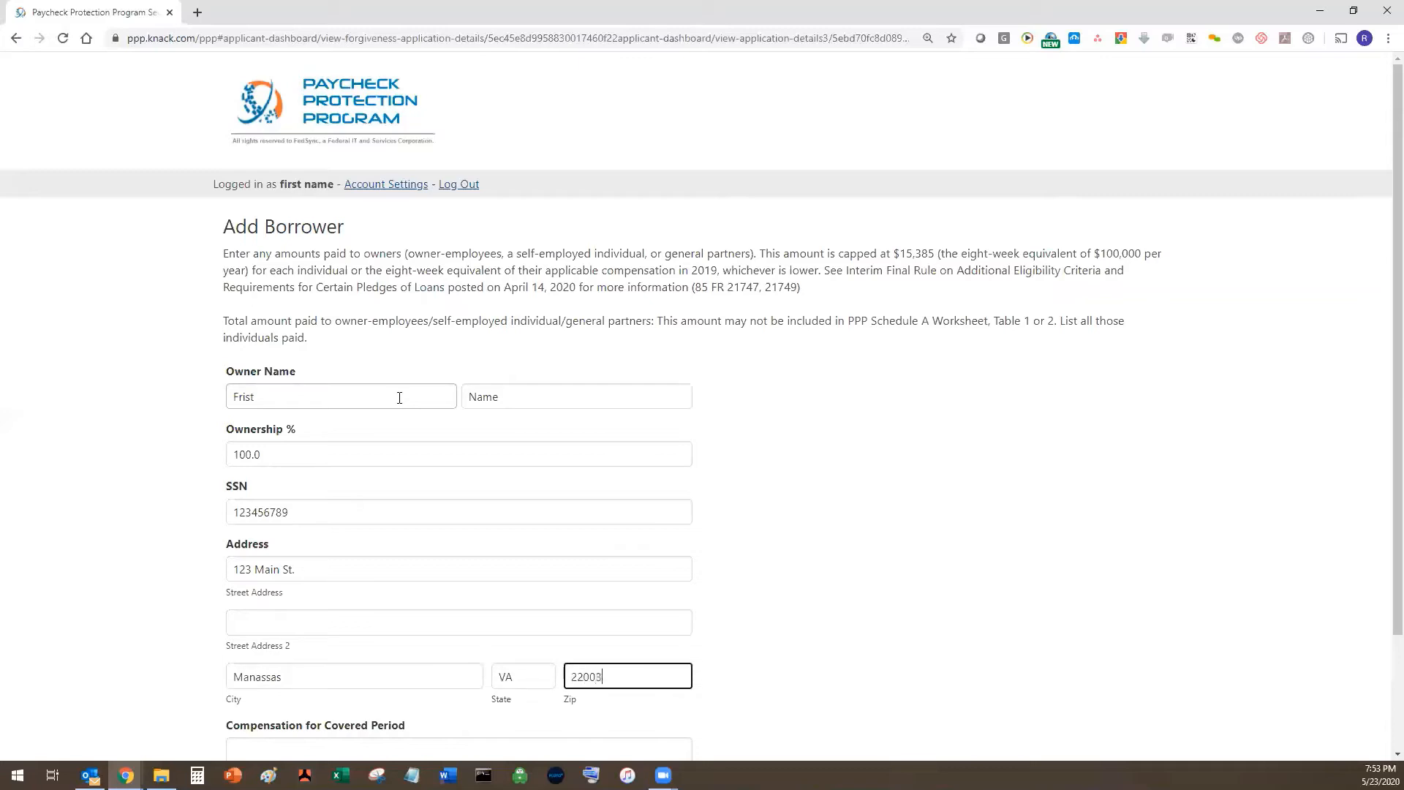
- Enter covered-period compensation, correct it to the capped 15385.0 after rejection, and submit
{"action": "scroll", "coordinate": [637, 604], "scroll_direction": "down", "scroll_amount": 2}
{"action": "left_click", "coordinate": [637, 603]}
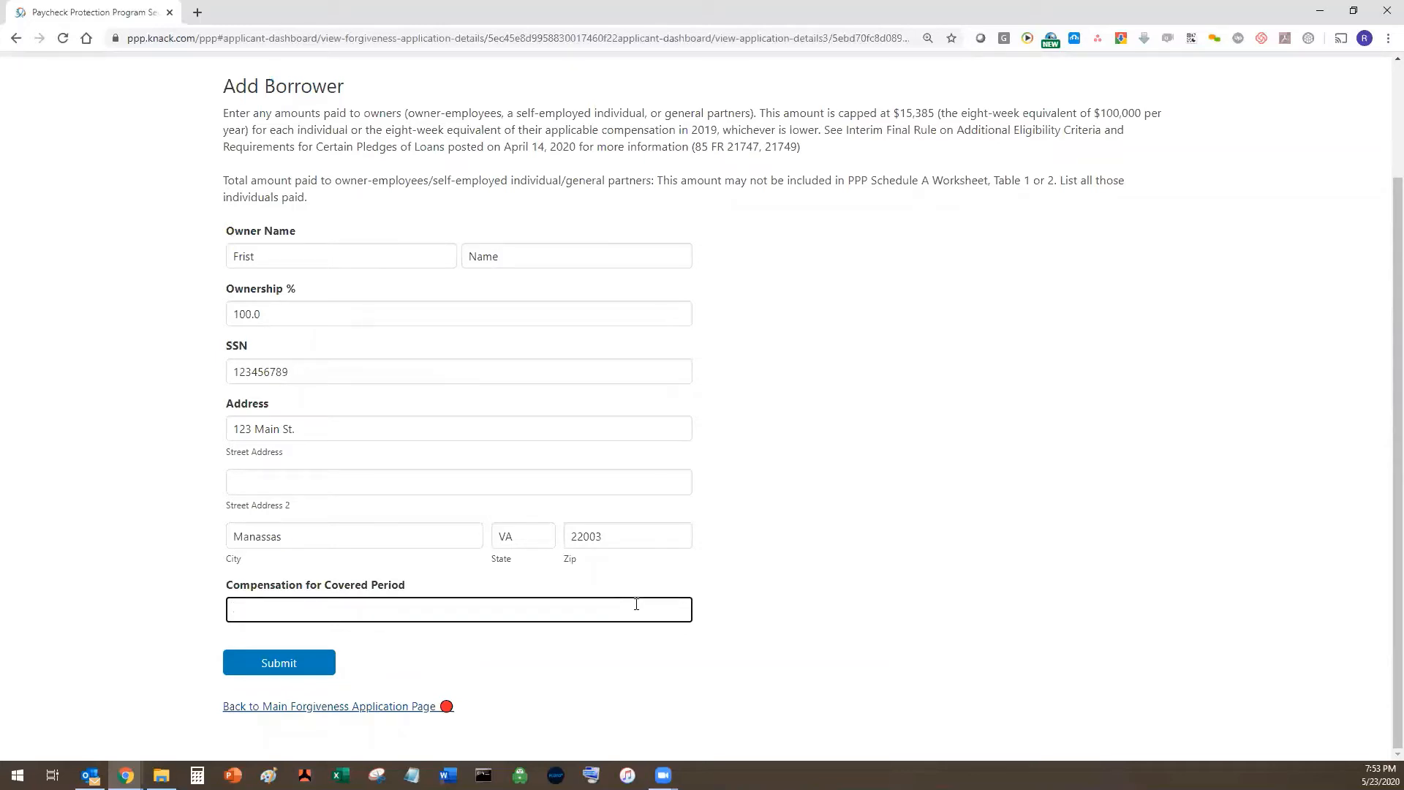
{"action": "type", "text": "17000.0"}
{"action": "key", "text": "Return"}
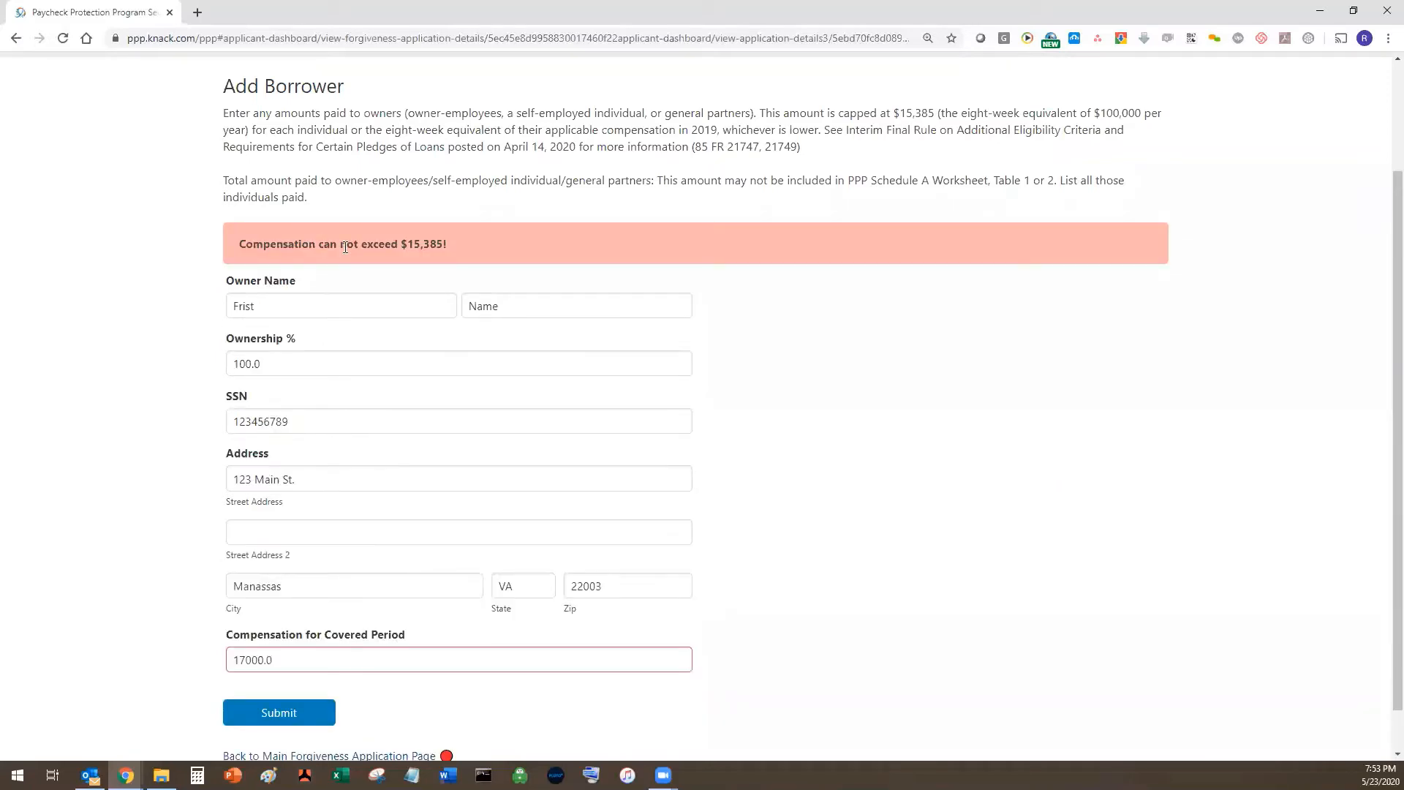
{"action": "left_click_drag", "start_coordinate": [302, 658], "coordinate": [204, 654]}
{"action": "type", "text": "15"}
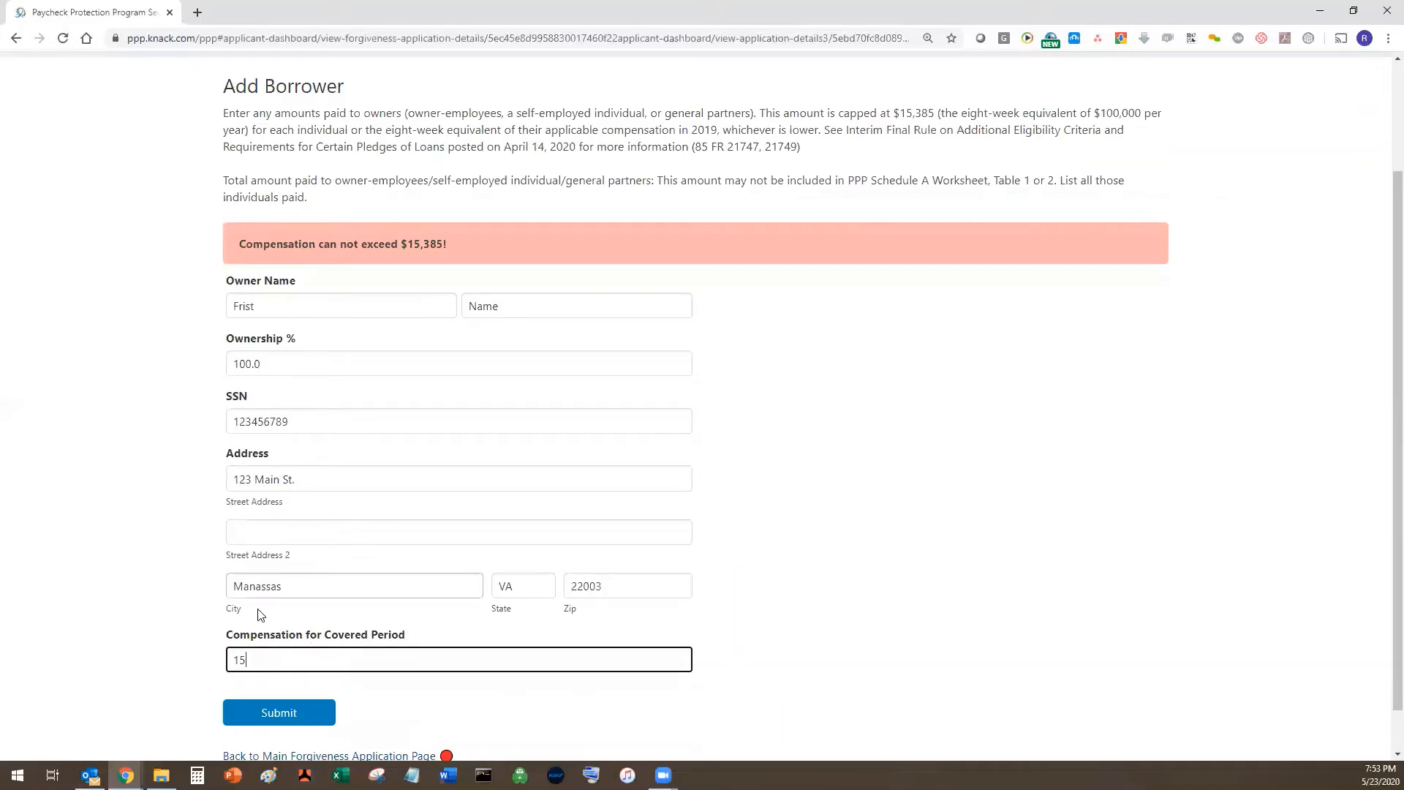
{"action": "type", "text": "385.0"}
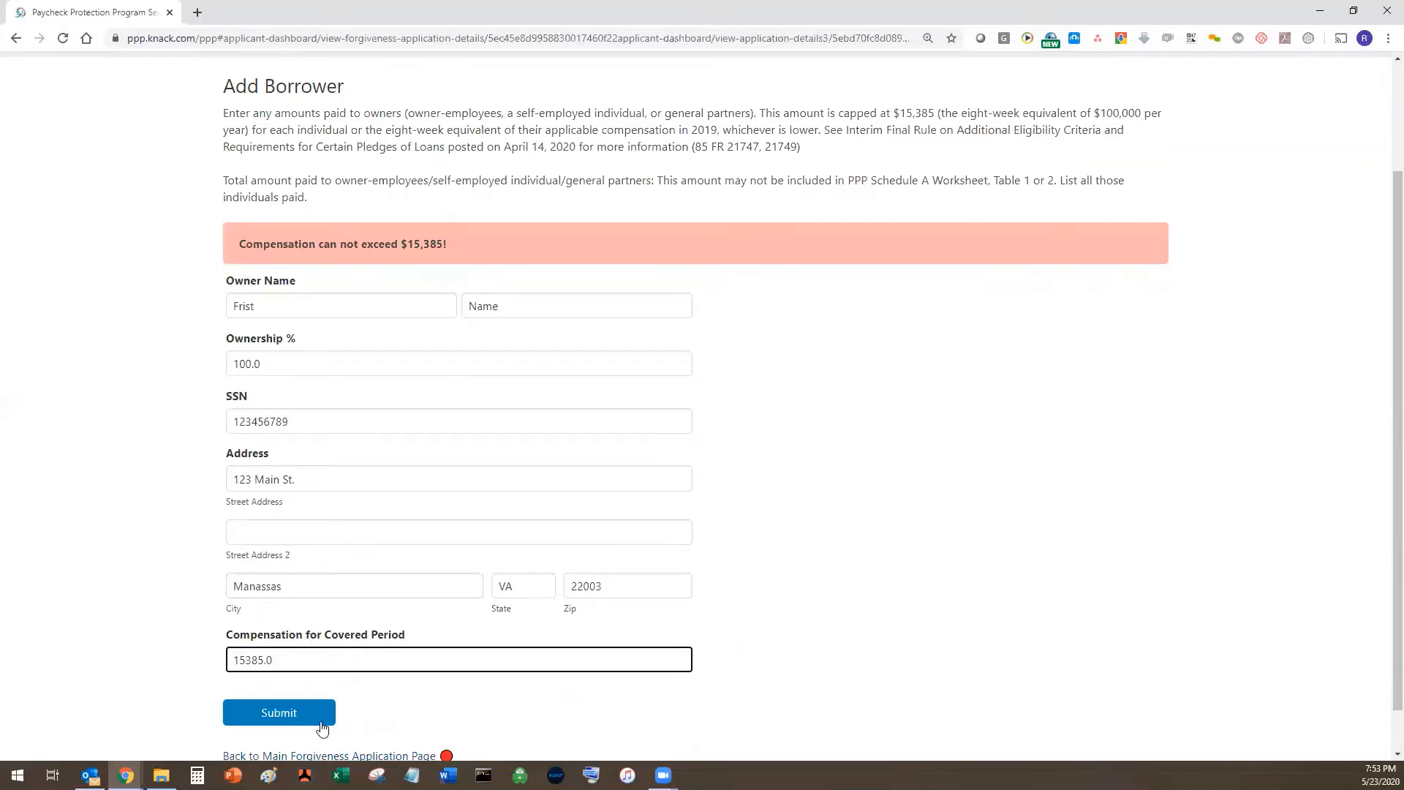
{"action": "key", "text": "Return"}
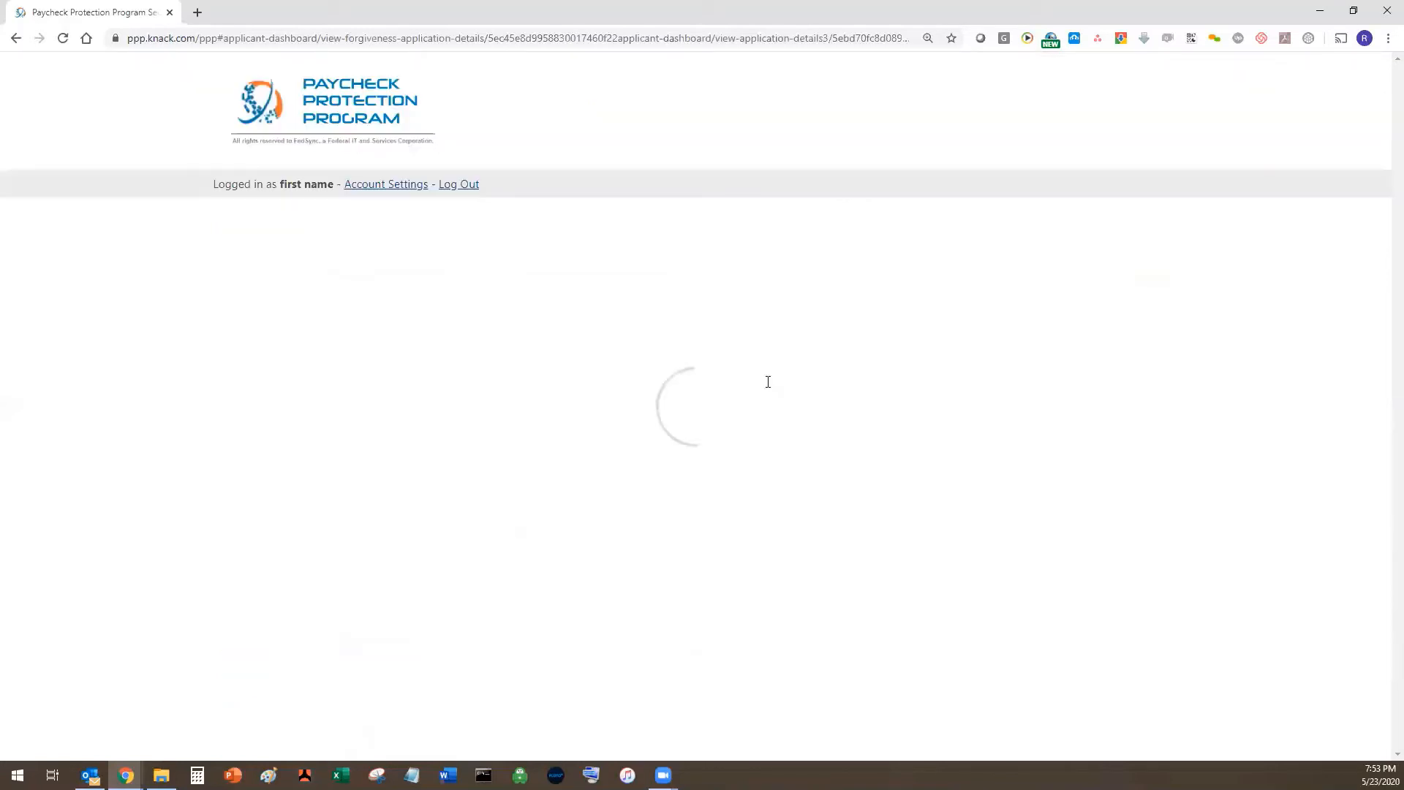
- Download ppp_forgiveness_borrower_worksheets.xlsx from the MS Excel Workbook section
{"action": "scroll", "coordinate": [303, 391], "scroll_direction": "down", "scroll_amount": 2}
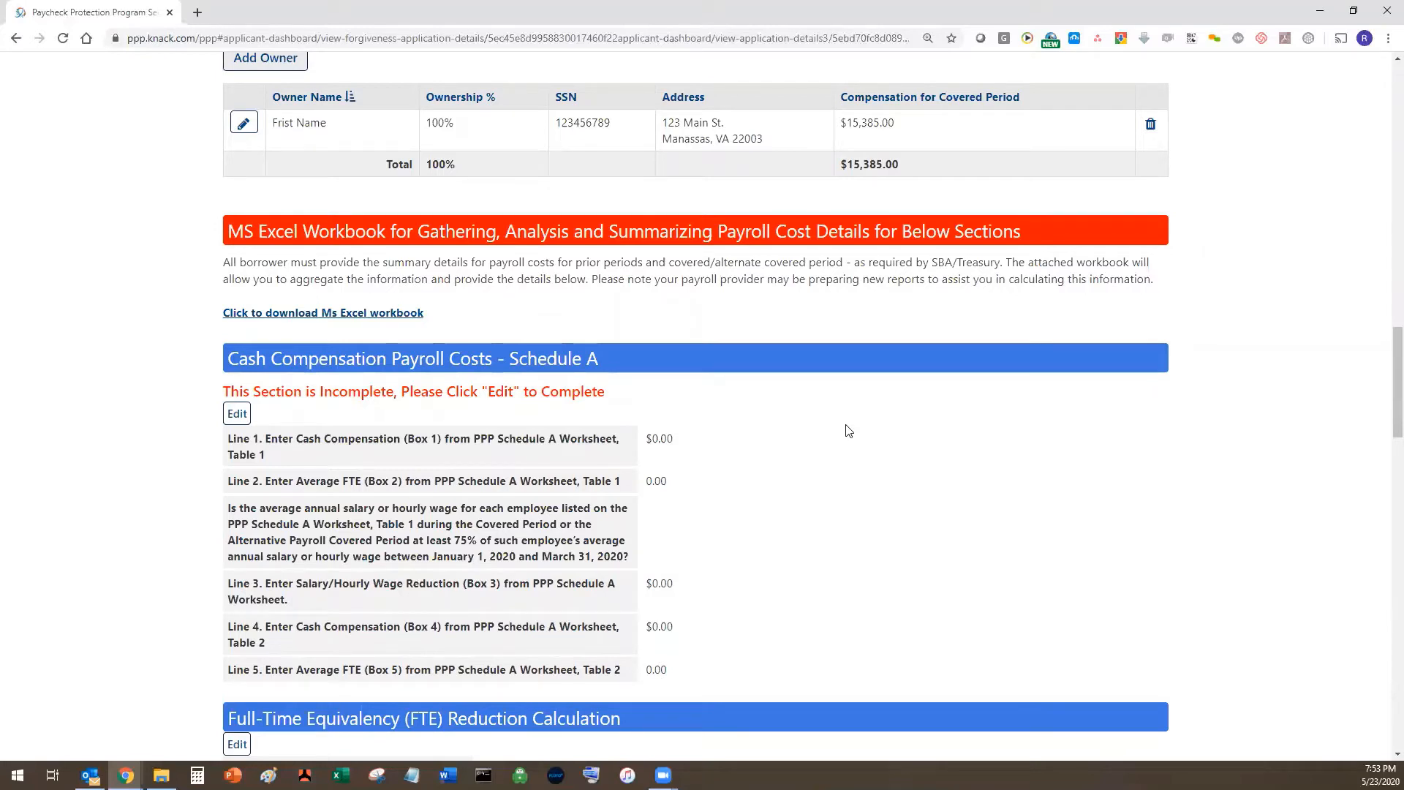
{"action": "scroll", "coordinate": [847, 430], "scroll_direction": "down", "scroll_amount": 1}
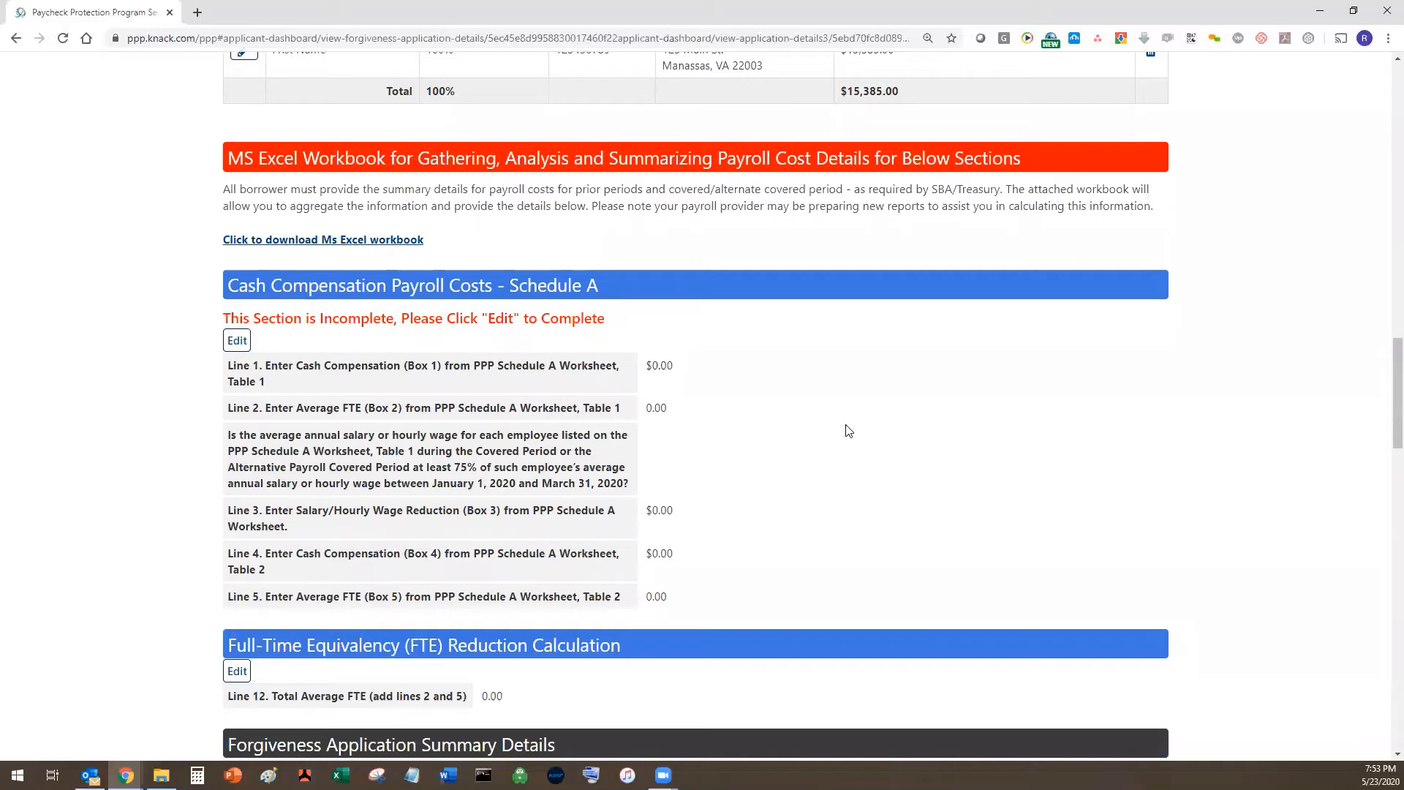
{"action": "scroll", "coordinate": [847, 430], "scroll_direction": "up", "scroll_amount": 1}
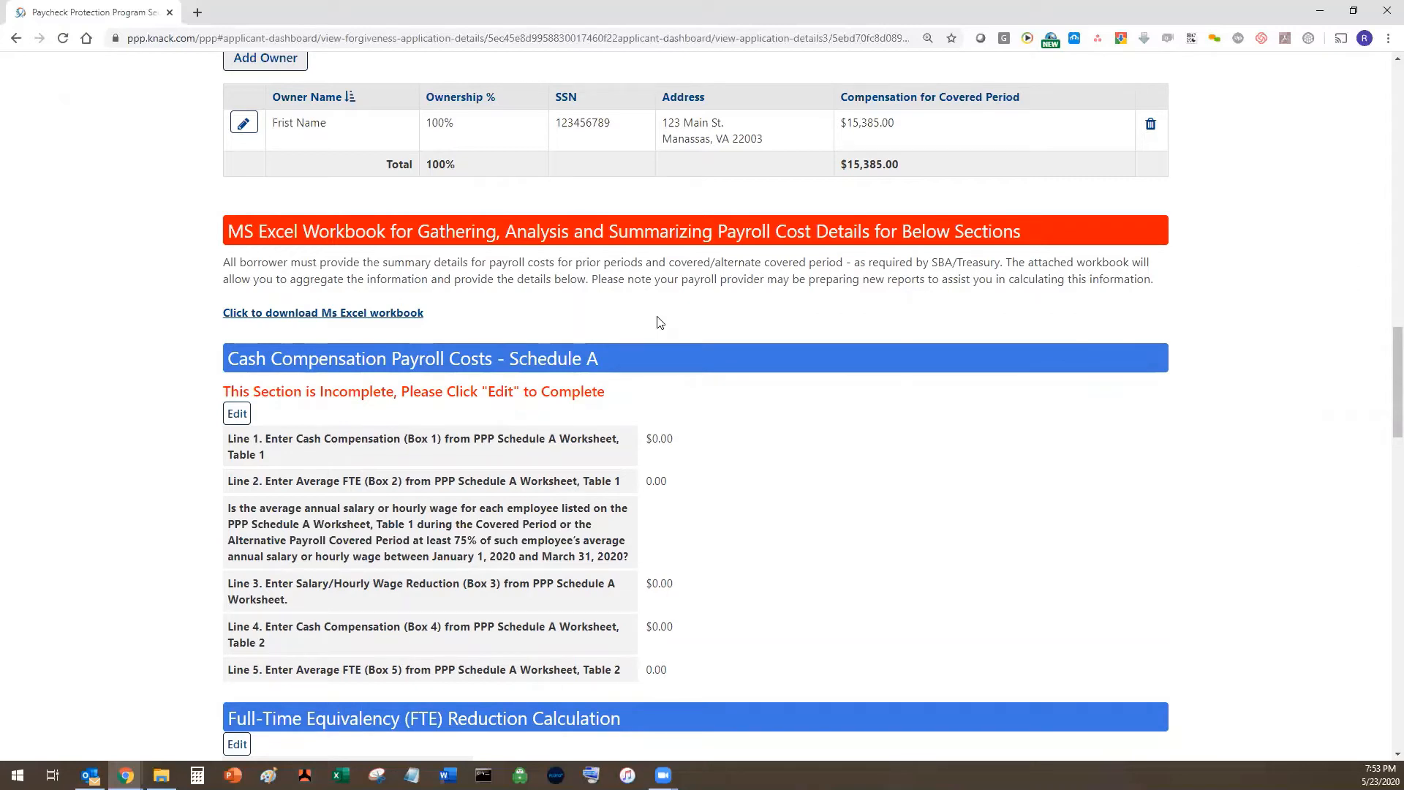
{"action": "left_click", "coordinate": [368, 314]}
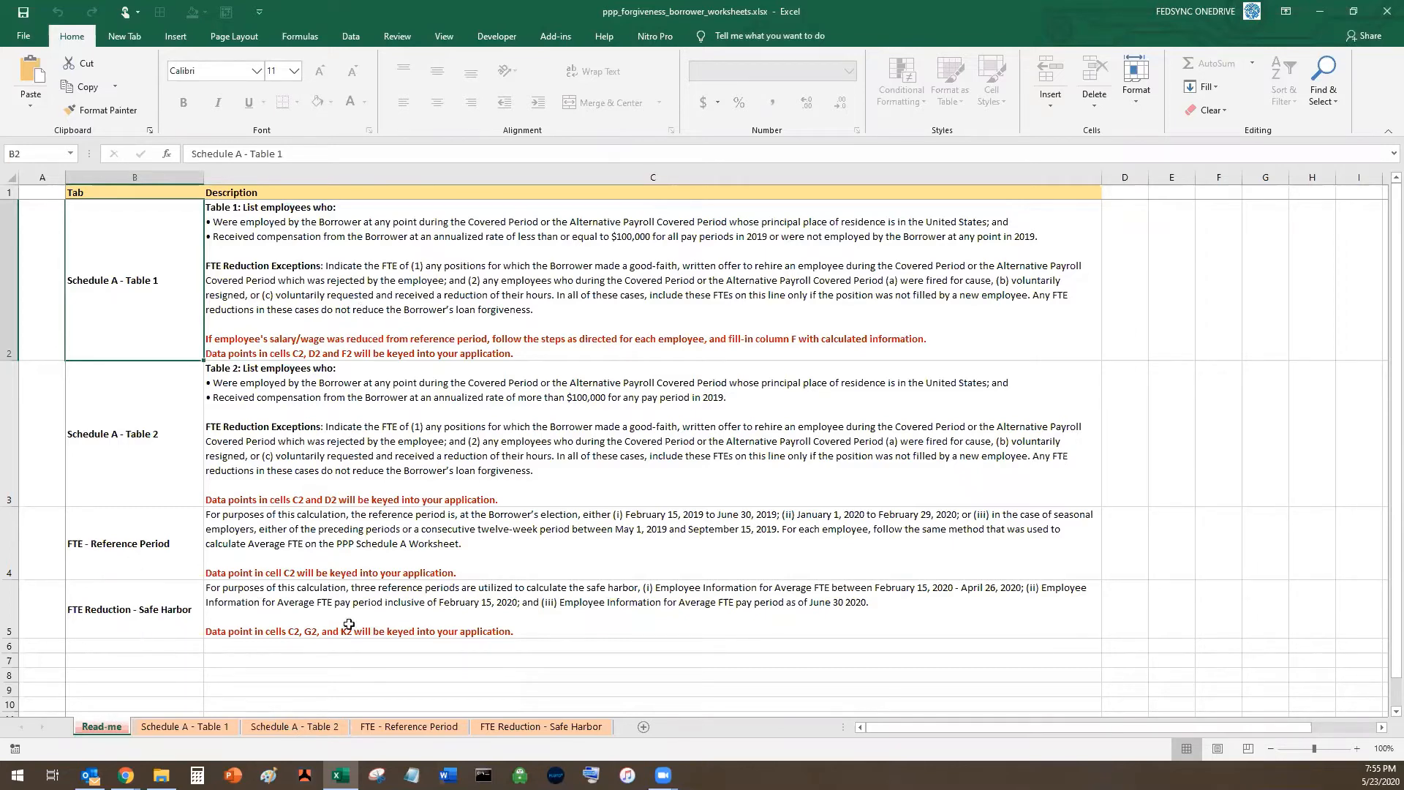
- Show the Schedule A - Table 1 worksheet with its employee columns and sample row
{"action": "left_click", "coordinate": [182, 731]}
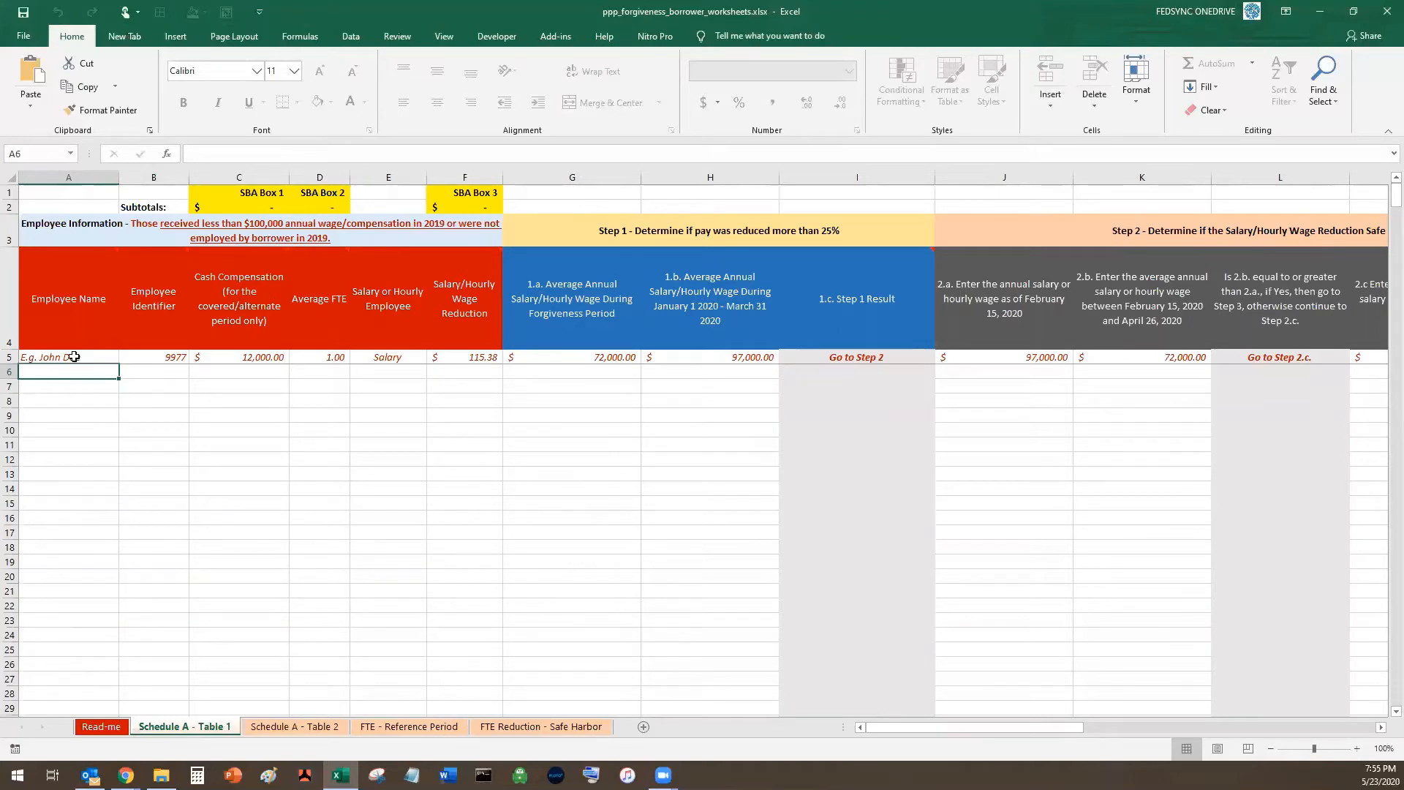
{"action": "left_click", "coordinate": [462, 373]}
{"action": "key", "text": "Left"}
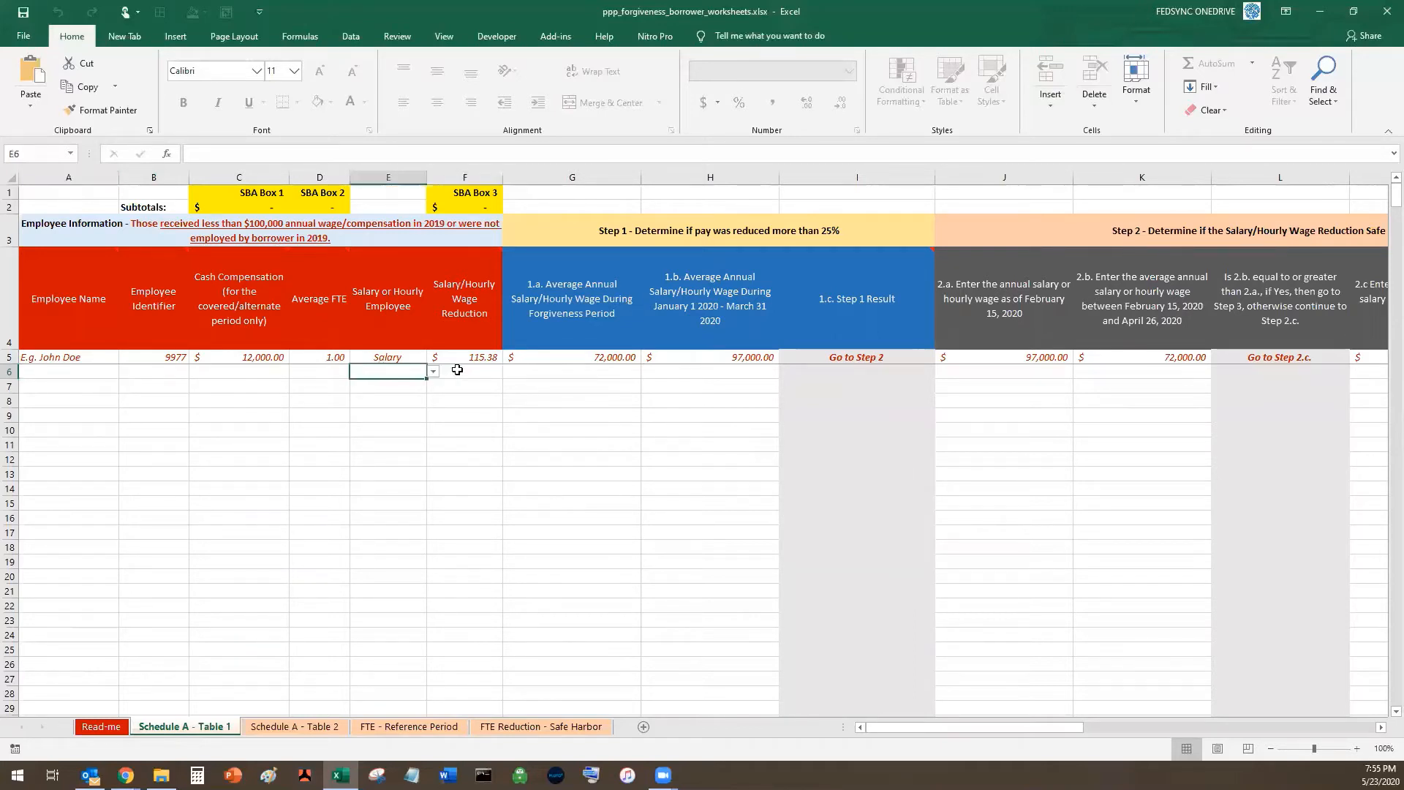
{"action": "left_click", "coordinate": [457, 371]}
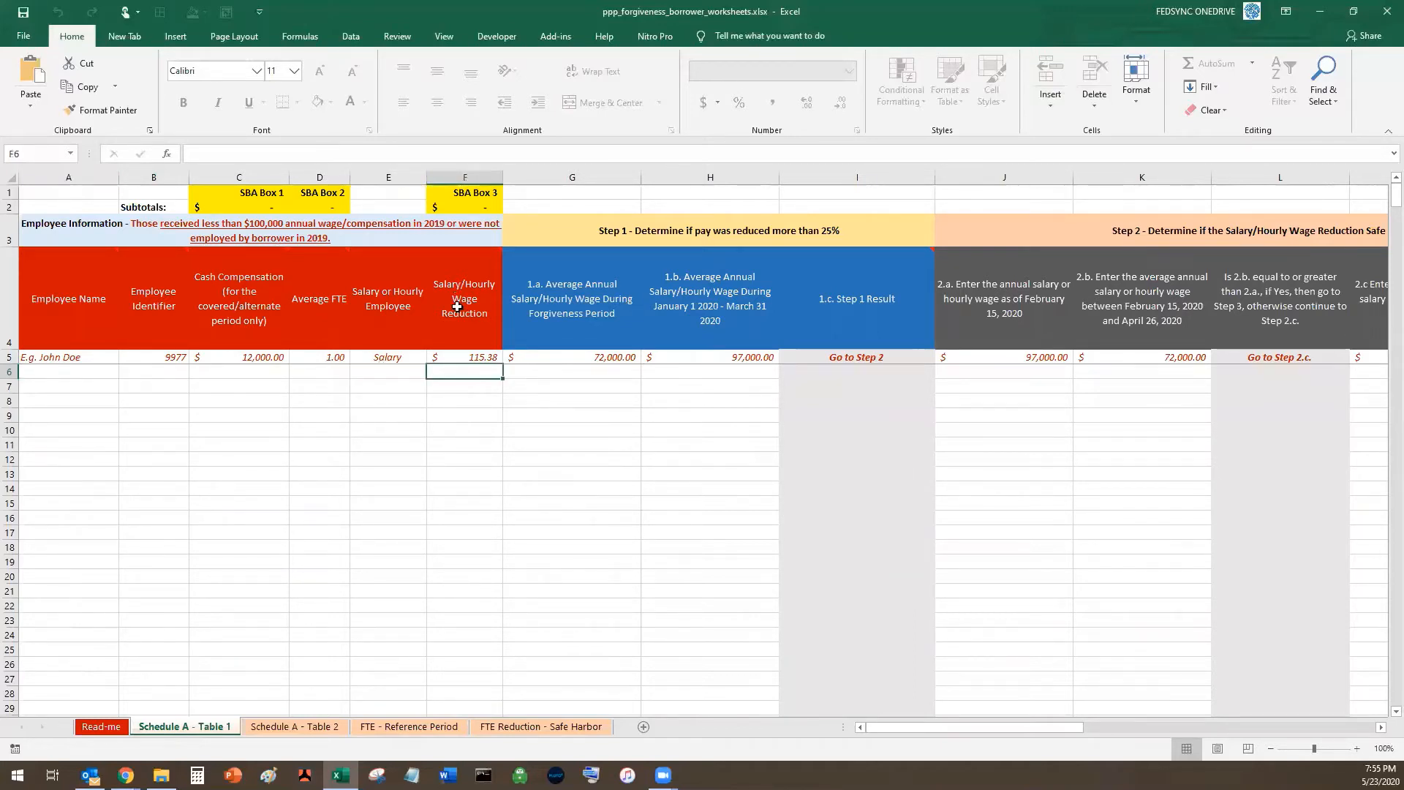
{"action": "mouse_move", "coordinate": [457, 307]}
{"action": "left_click", "coordinate": [478, 358]}
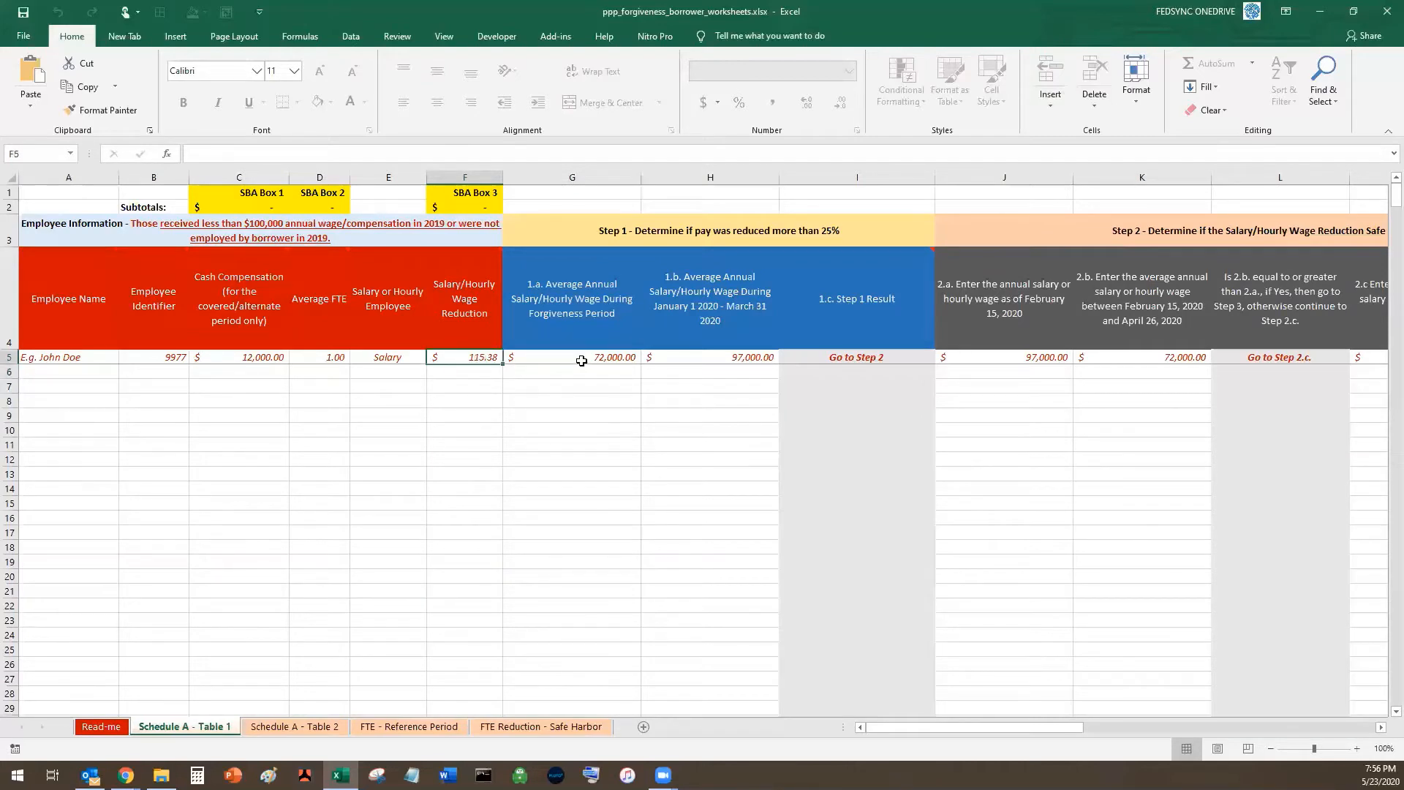
{"action": "left_click", "coordinate": [581, 360]}
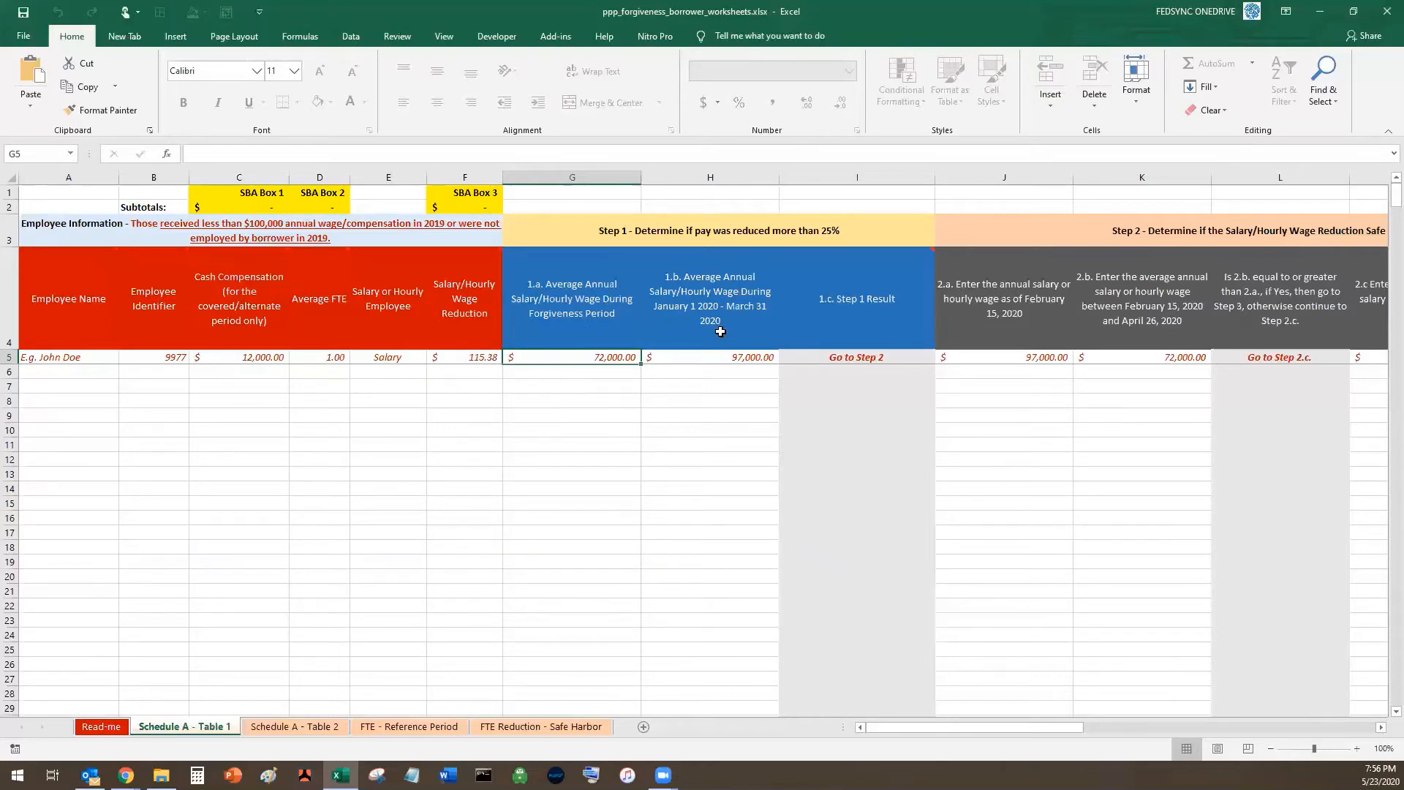
{"action": "left_click", "coordinate": [859, 359]}
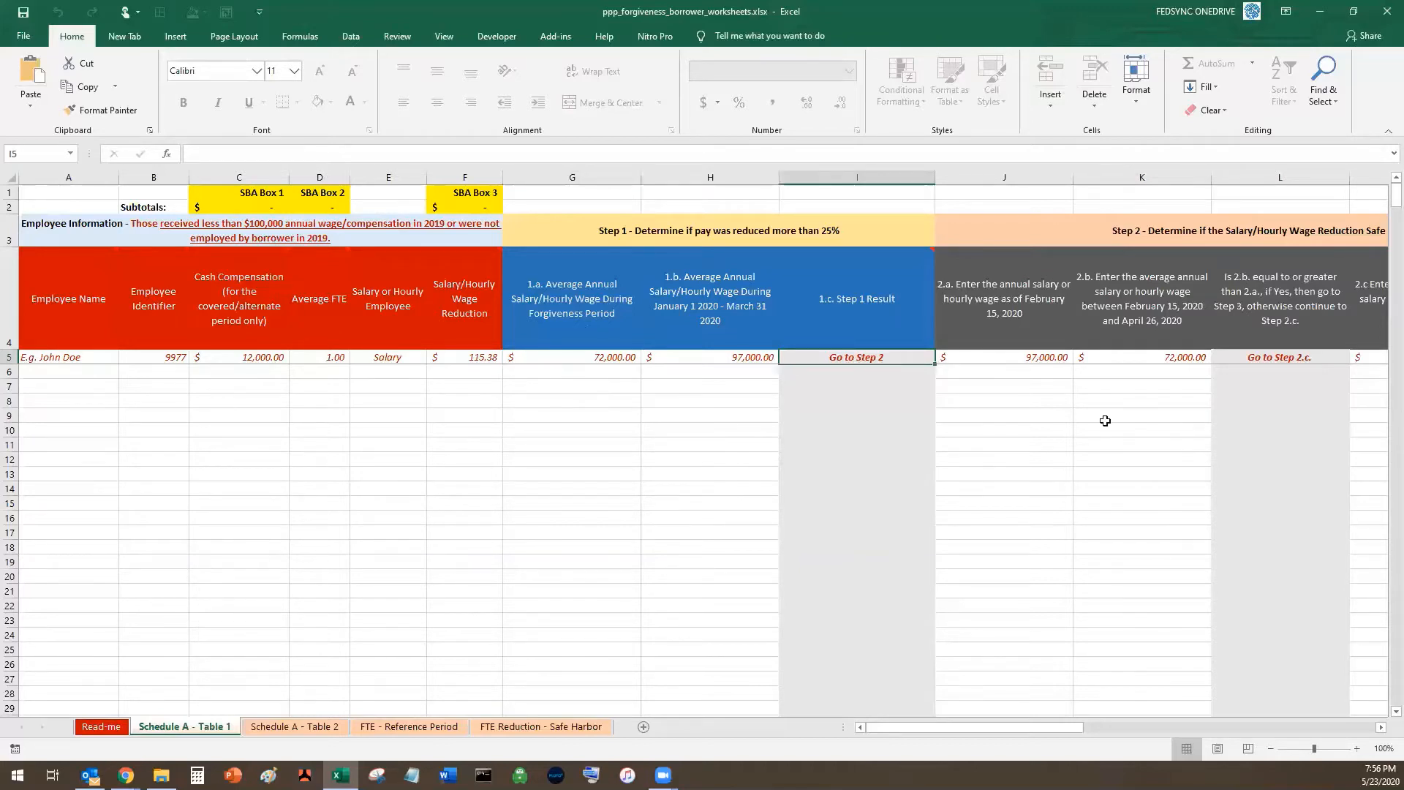
{"action": "key", "text": "Right"}
{"action": "left_click", "coordinate": [1103, 730]}
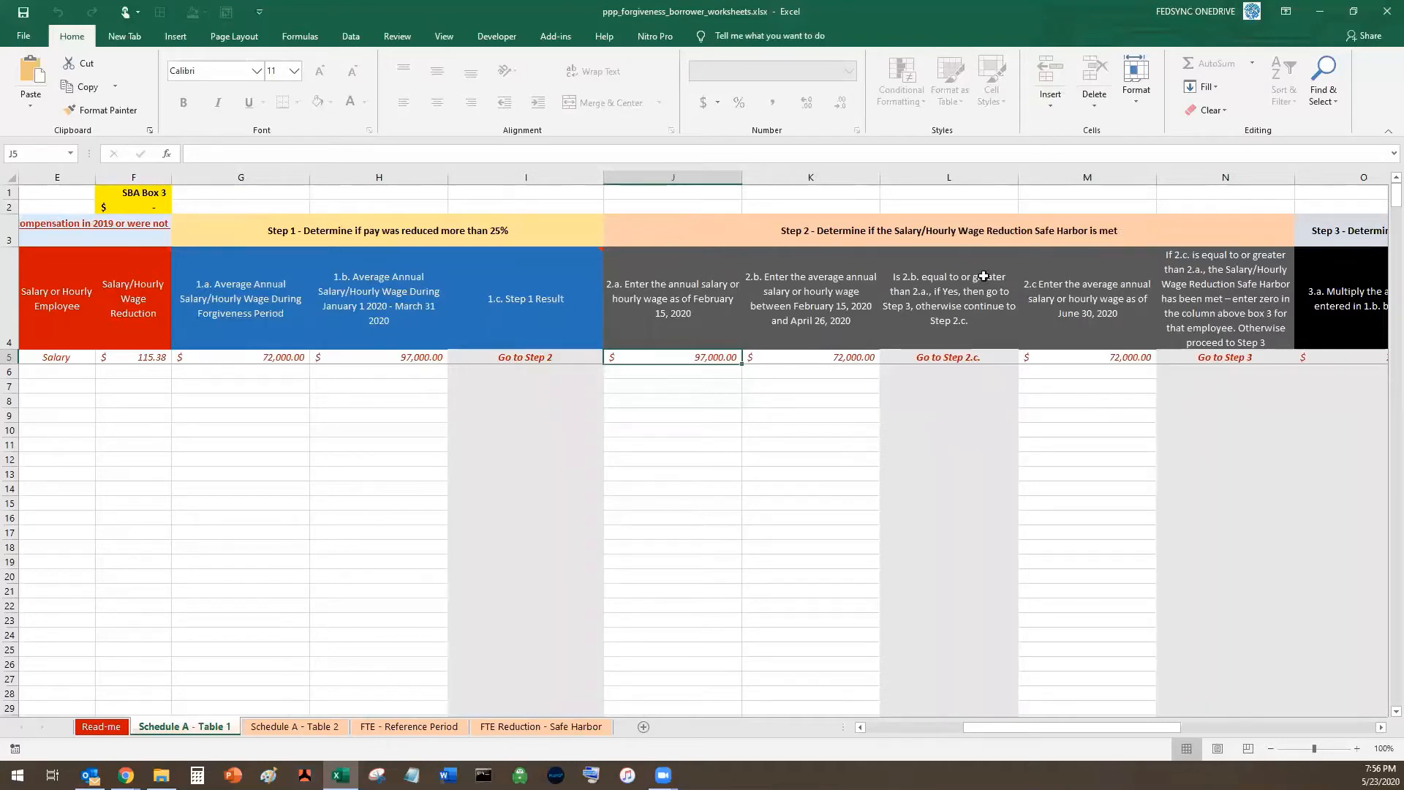
{"action": "left_click", "coordinate": [934, 356]}
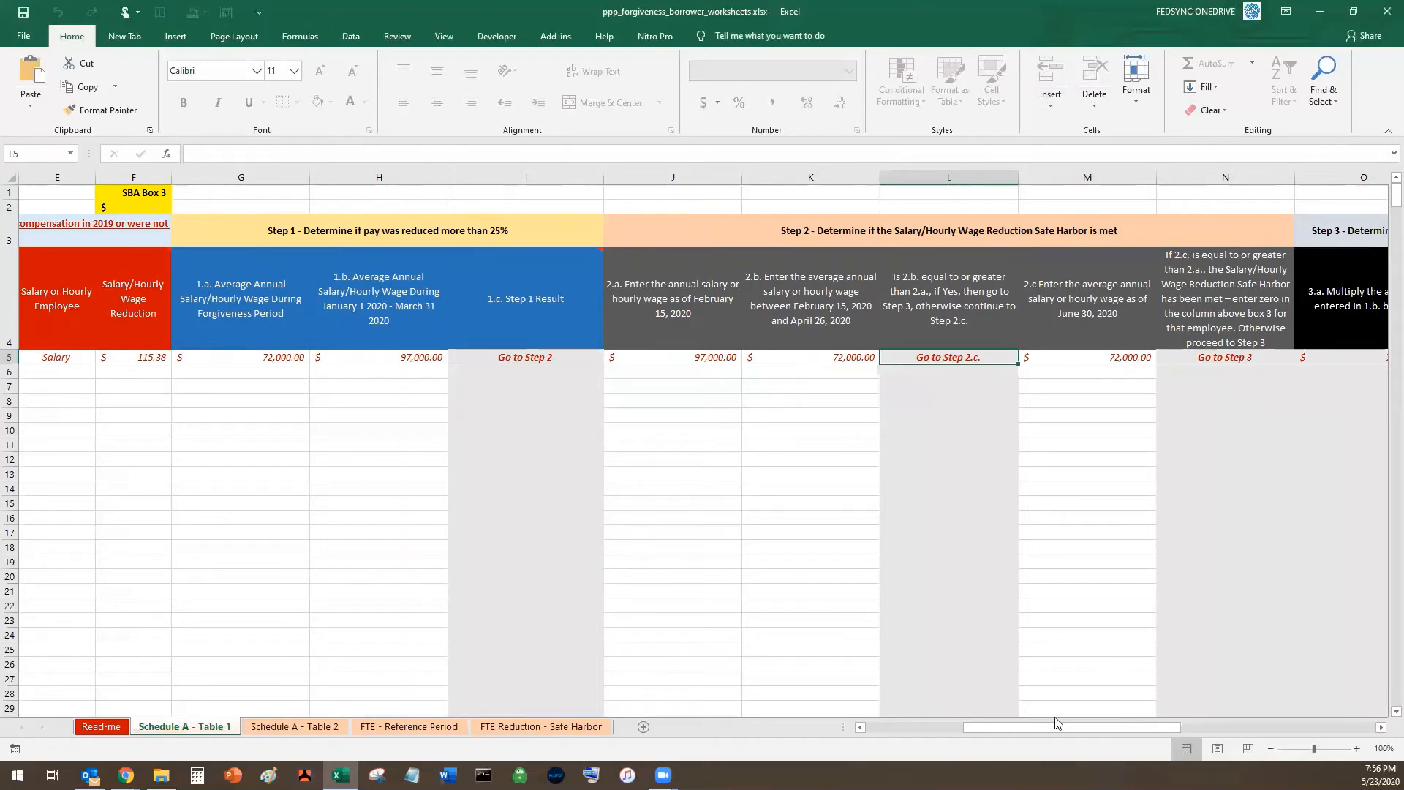
{"action": "left_click_drag", "start_coordinate": [1055, 723], "coordinate": [1186, 715]}
{"action": "left_click", "coordinate": [538, 356]}
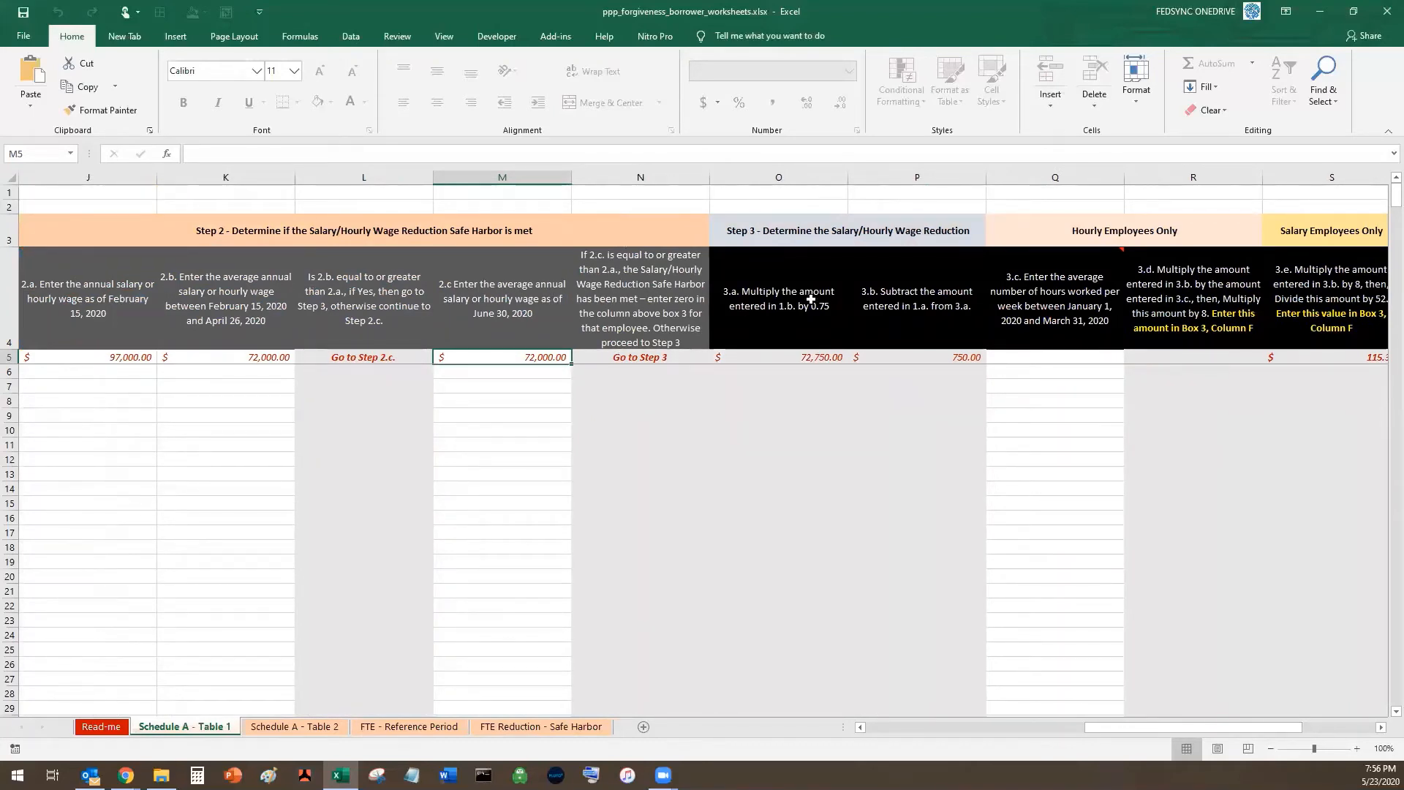
{"action": "left_click", "coordinate": [794, 359]}
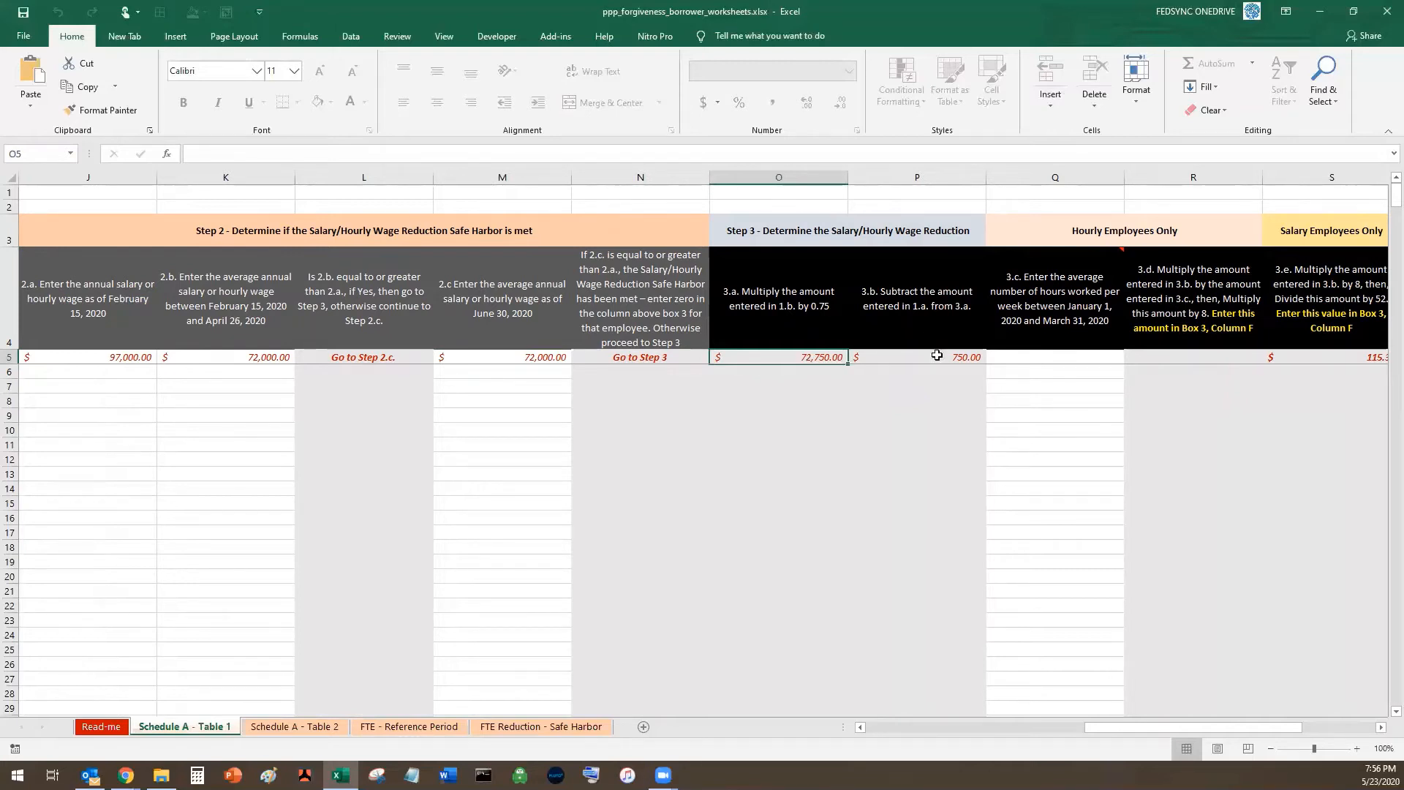
{"action": "key", "text": "Right"}
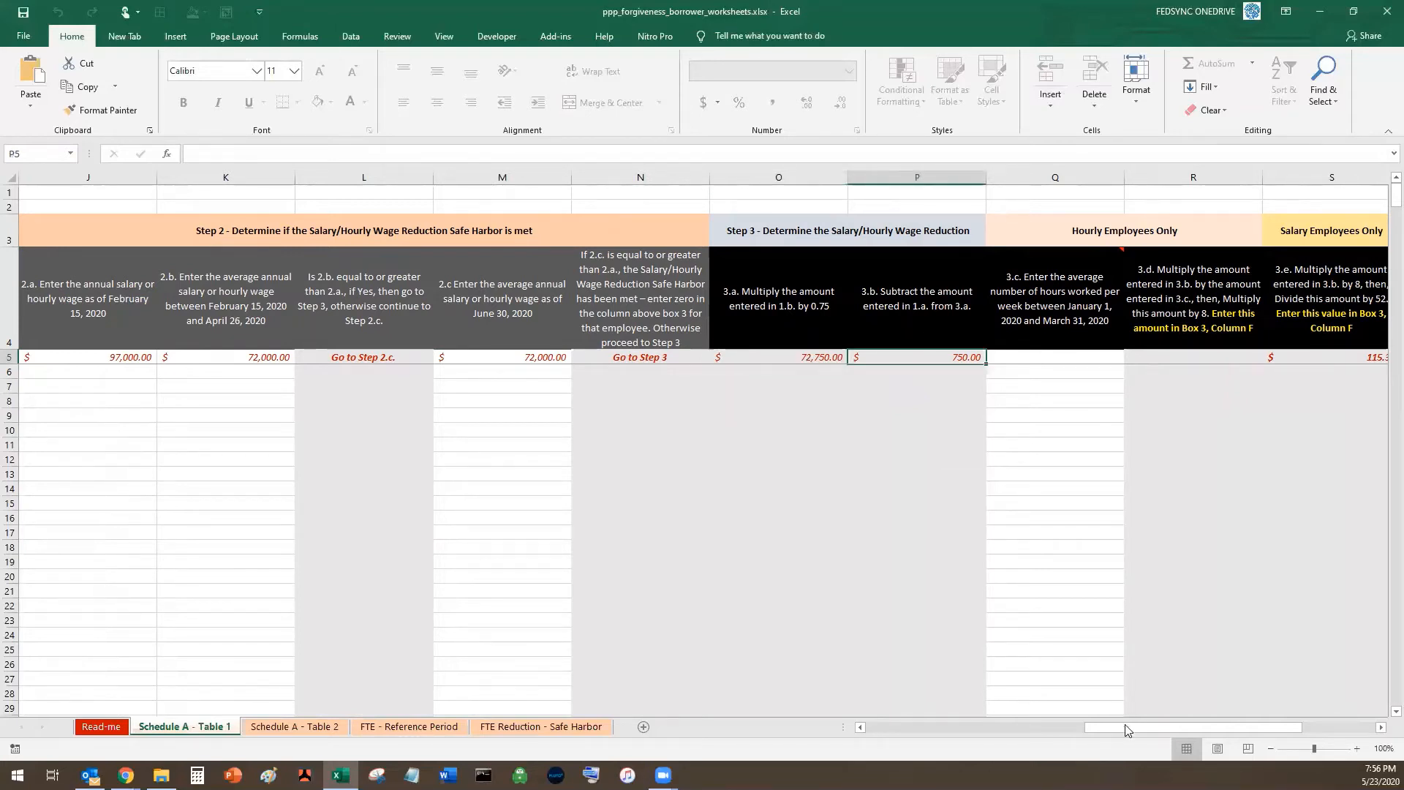
{"action": "left_click_drag", "start_coordinate": [1127, 728], "coordinate": [1171, 726]}
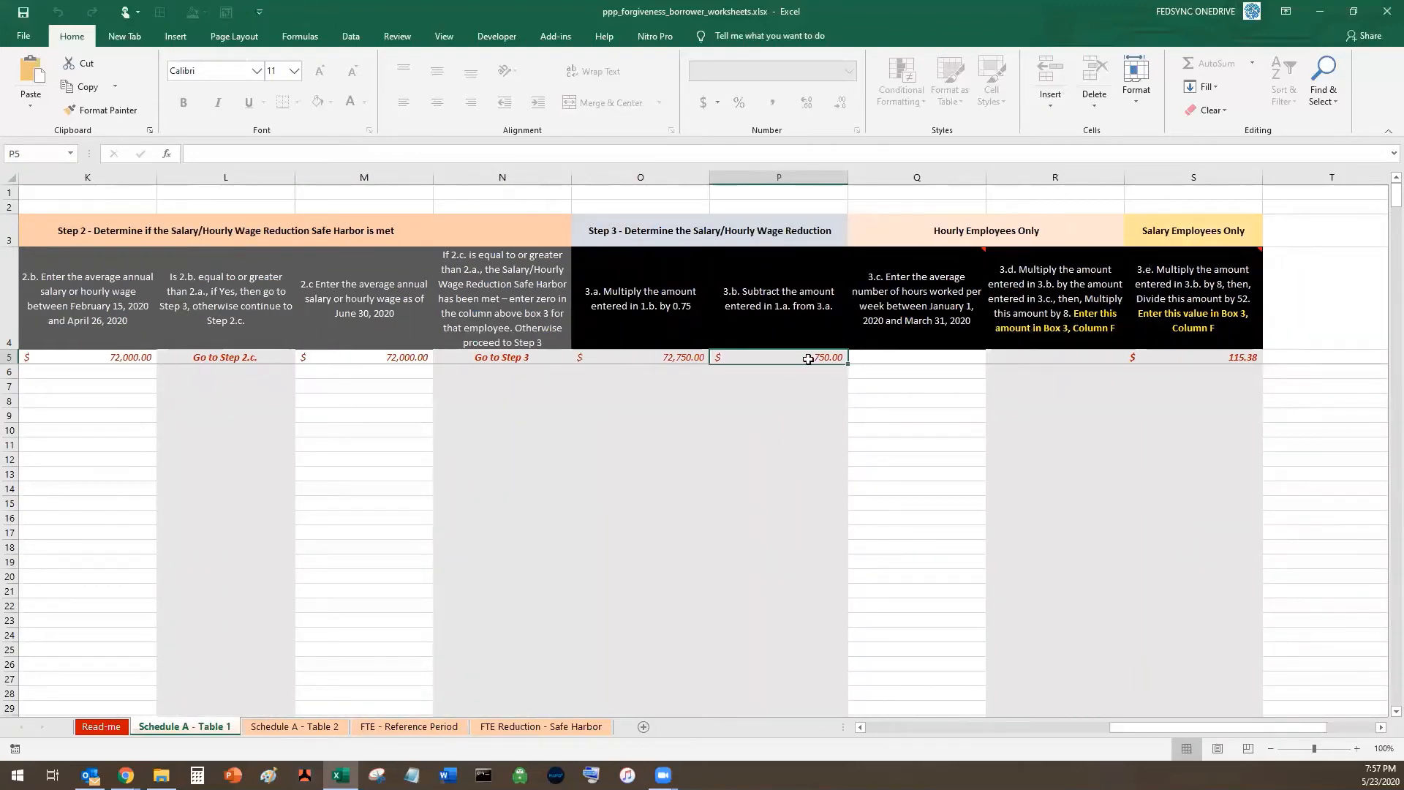
{"action": "left_click", "coordinate": [1248, 359]}
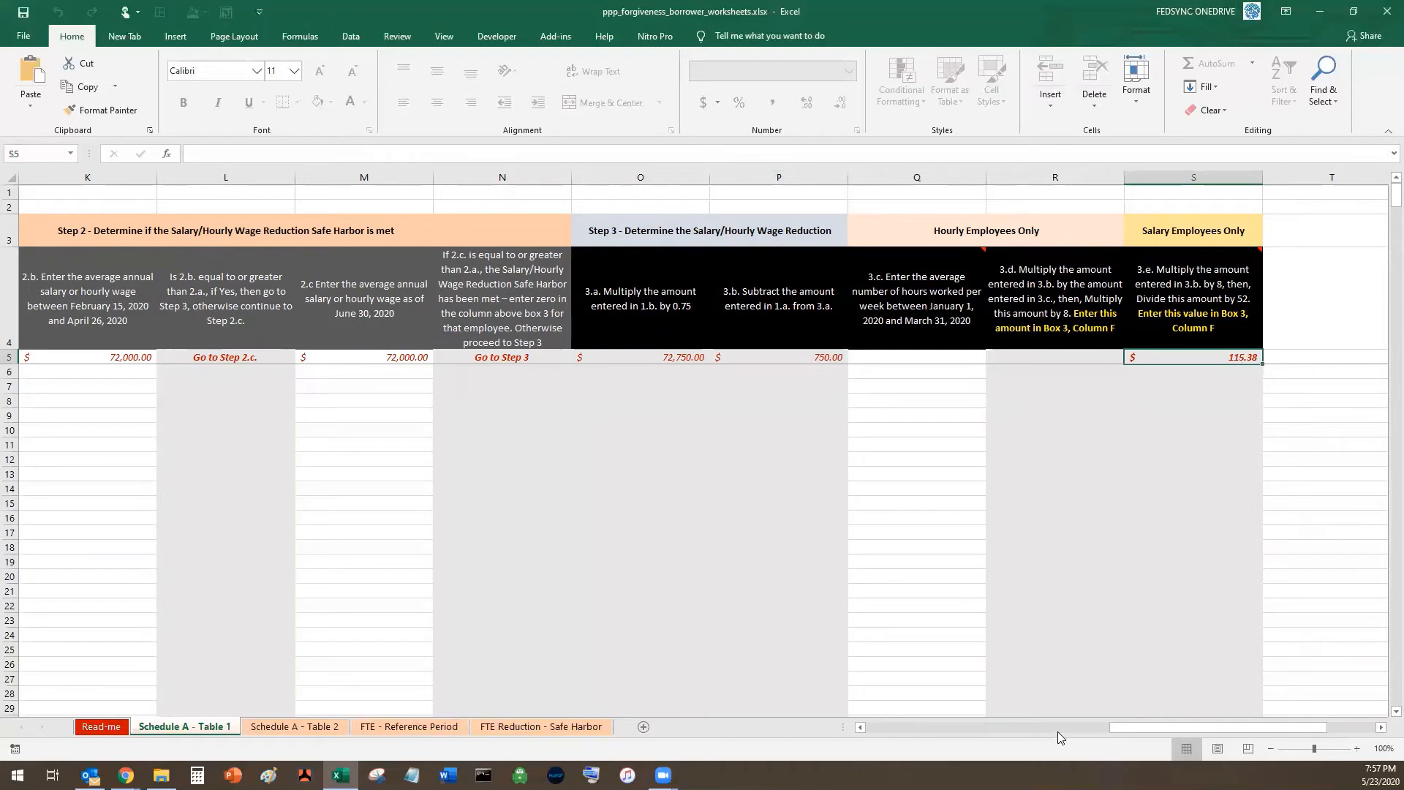
{"action": "scroll", "coordinate": [551, 604], "scroll_direction": "left", "scroll_amount": 5}
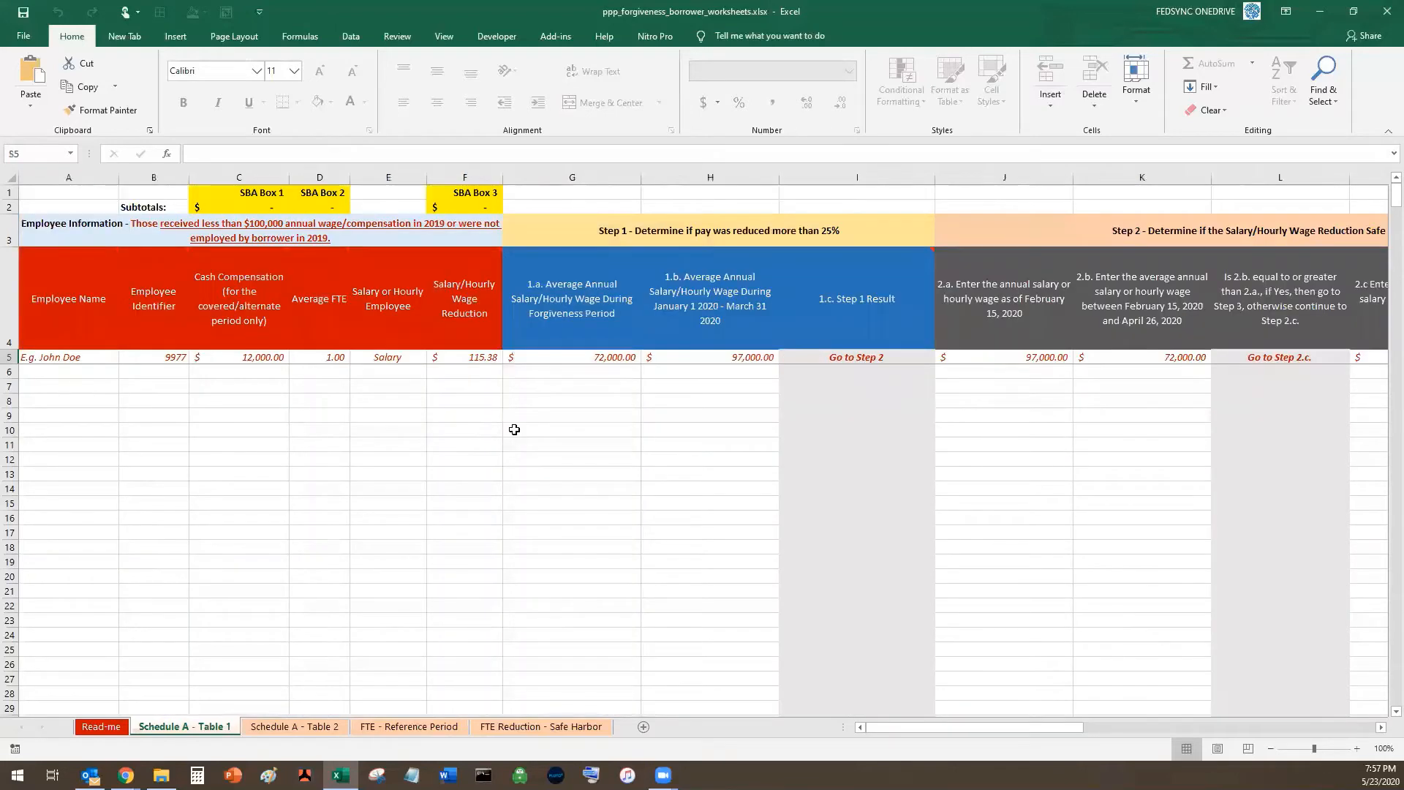
- Review the Box 3 value and the Table 2, FTE Reference Period and Safe Harbor sheets
{"action": "left_click", "coordinate": [479, 360]}
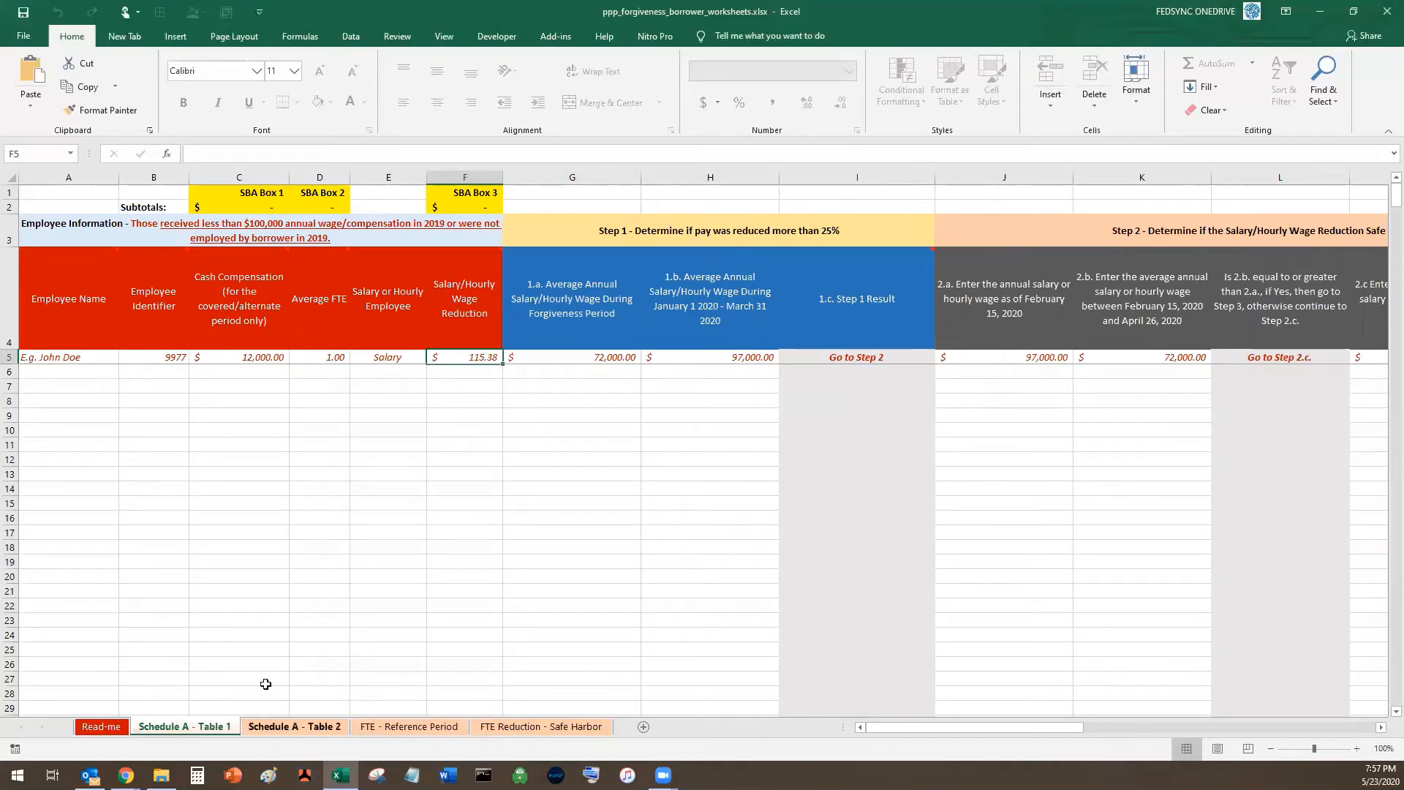
{"action": "left_click", "coordinate": [295, 727]}
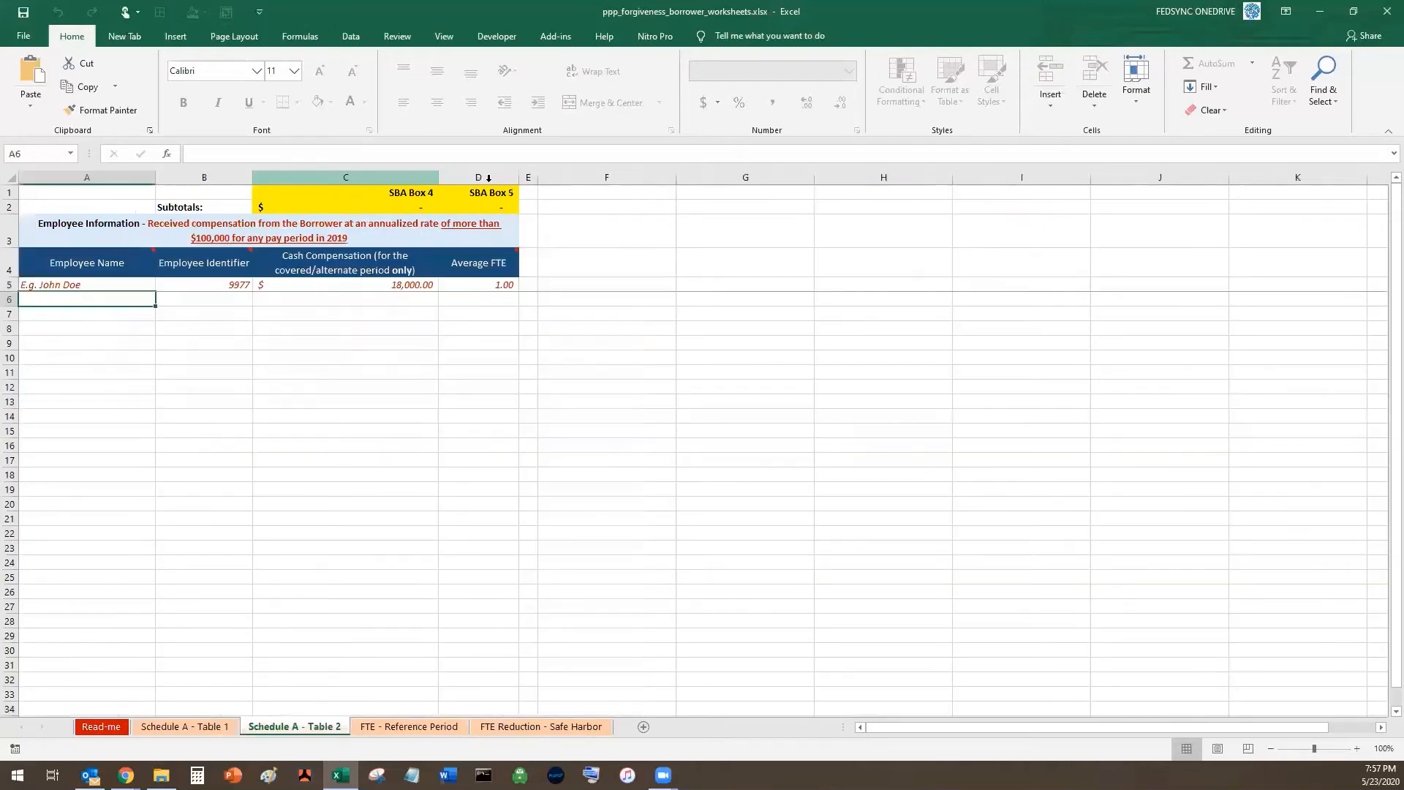
{"action": "left_click", "coordinate": [414, 727]}
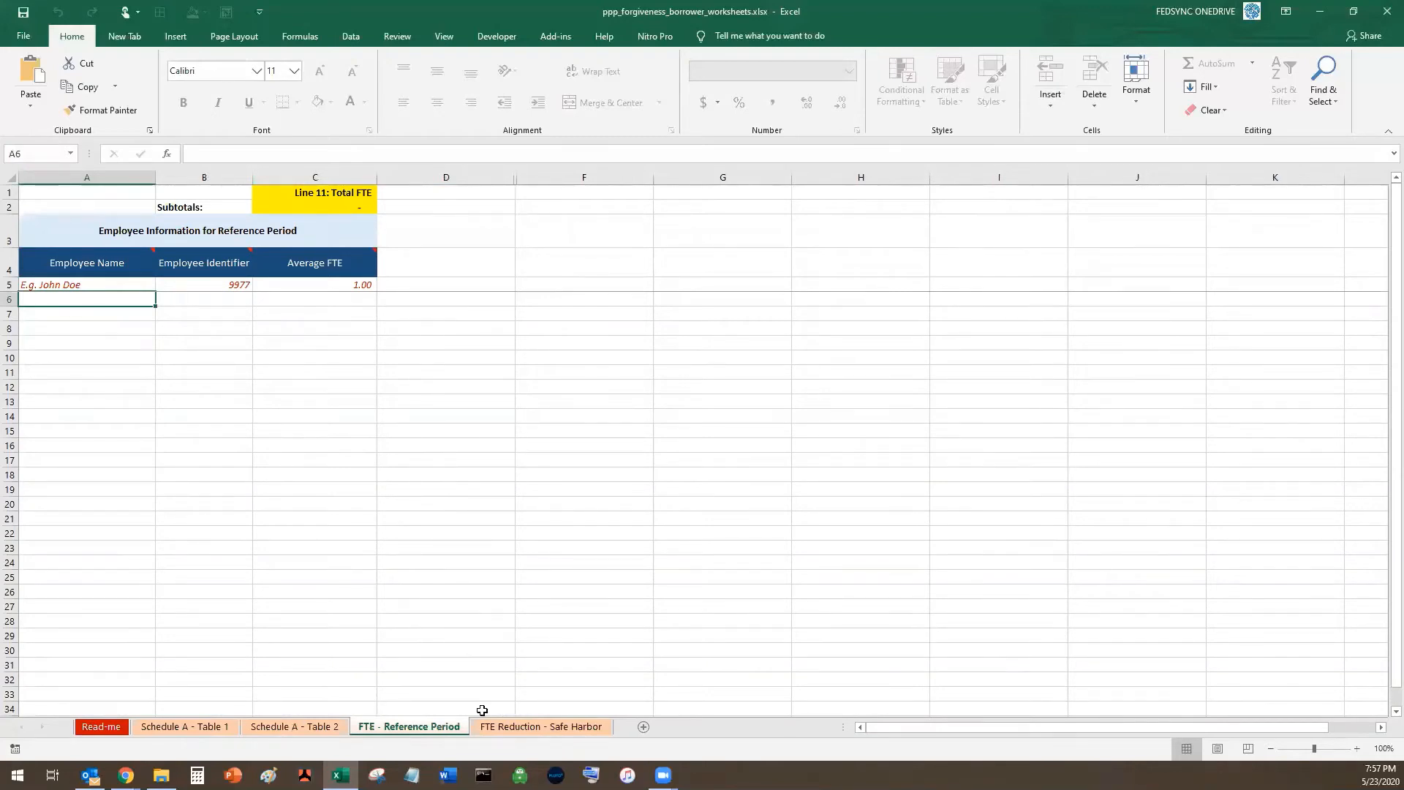
{"action": "key", "text": "ctrl+Page_Down"}
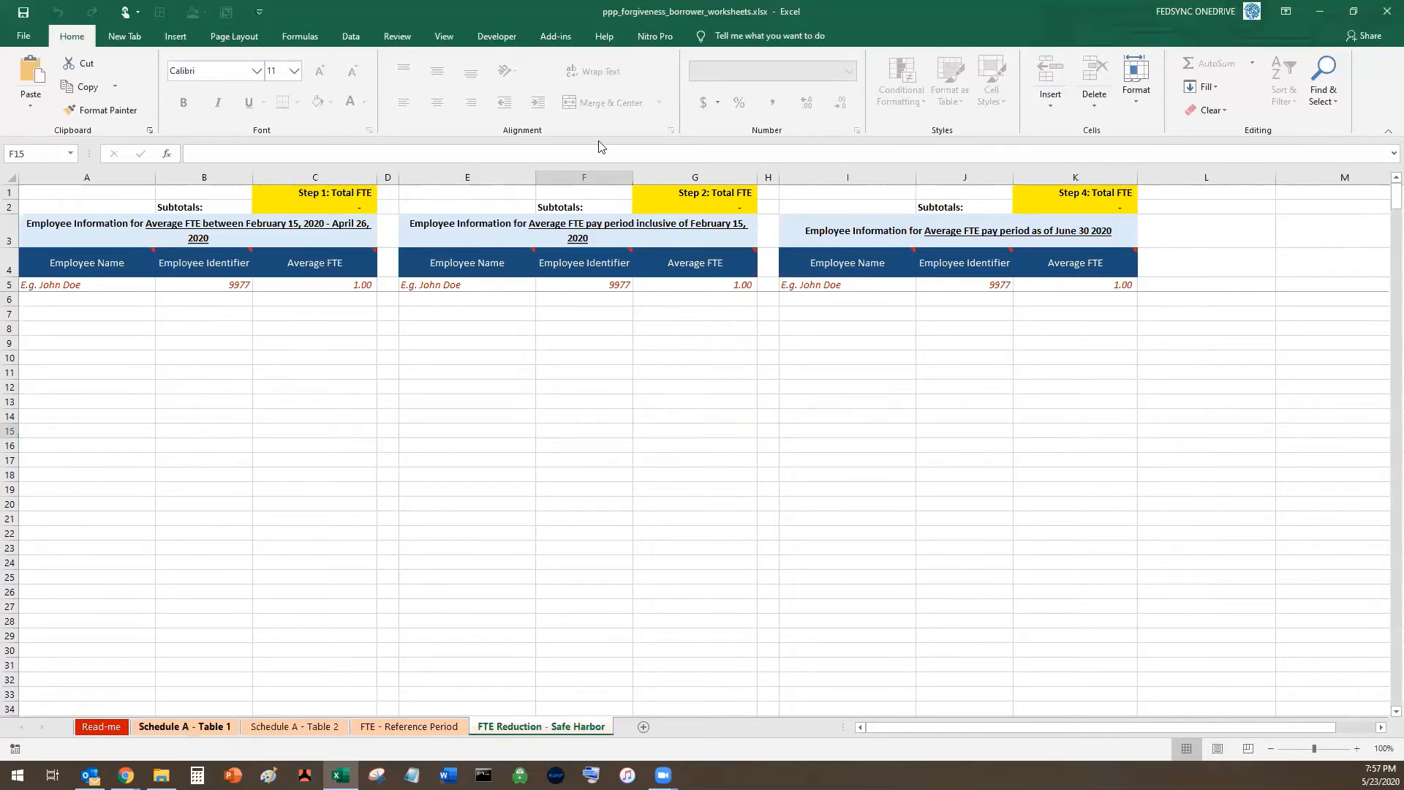
{"action": "left_click", "coordinate": [186, 727]}
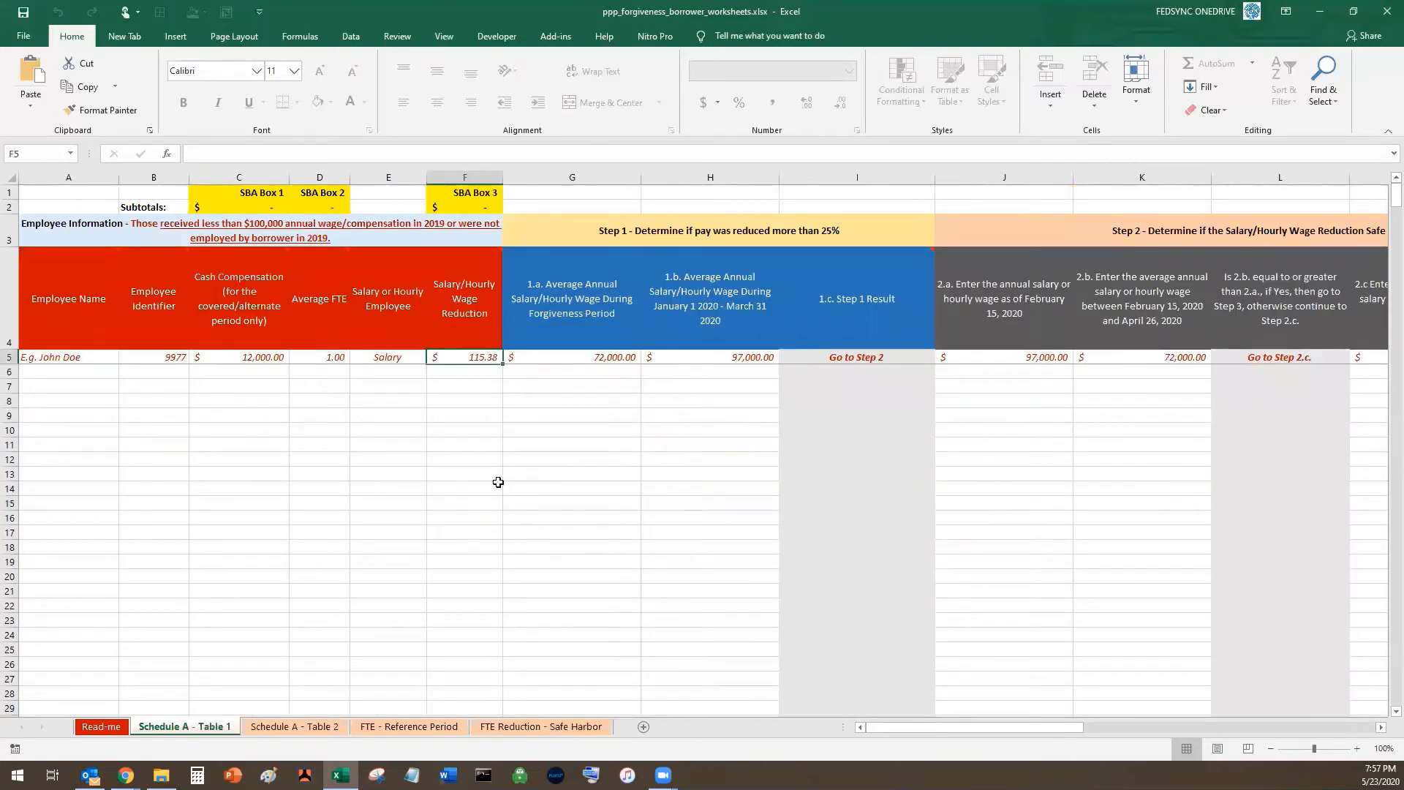
- Check the SBA Box 1 subtotal in C2, then open the portal's Schedule A edit form
{"action": "left_click", "coordinate": [255, 207]}
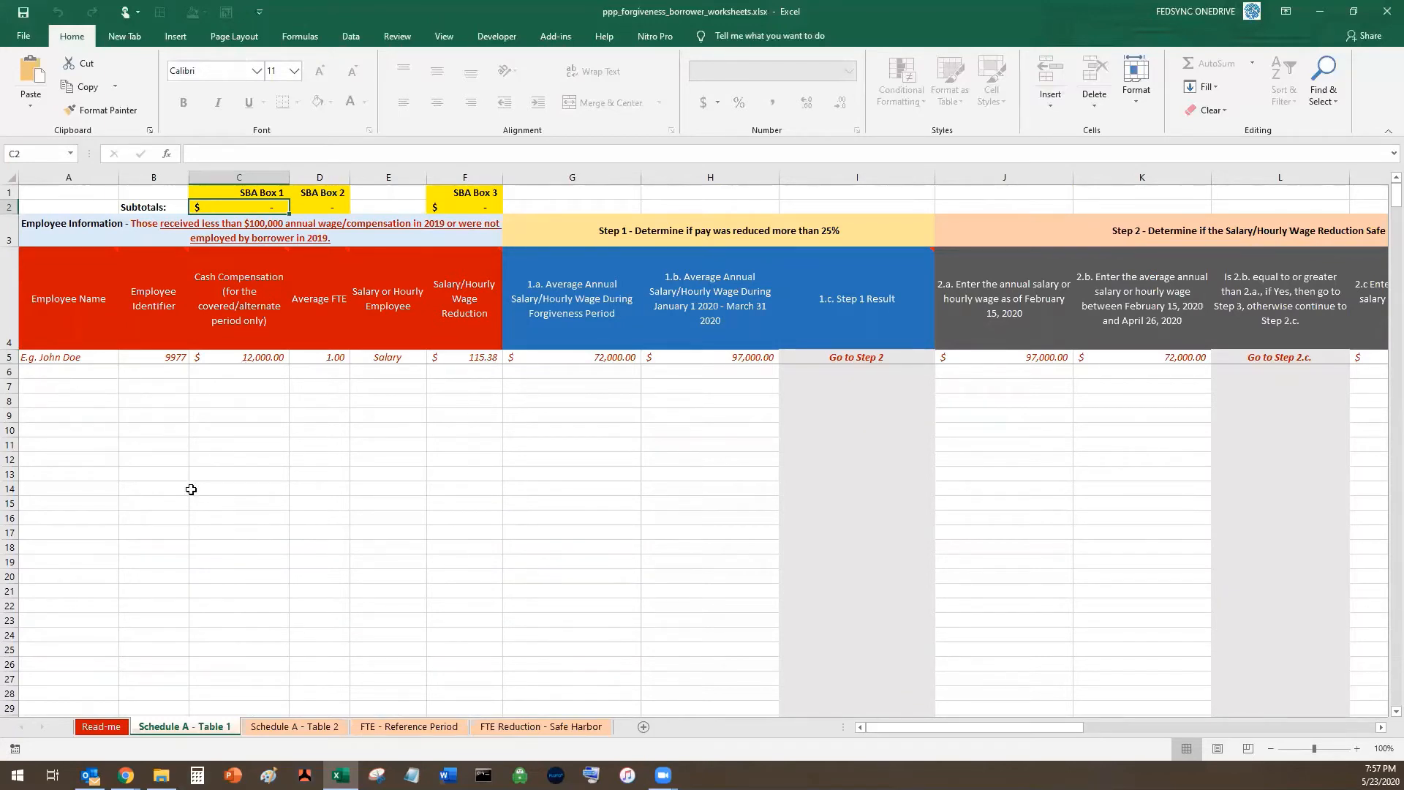
{"action": "key", "text": "alt+Tab"}
{"action": "left_click", "coordinate": [237, 414]}
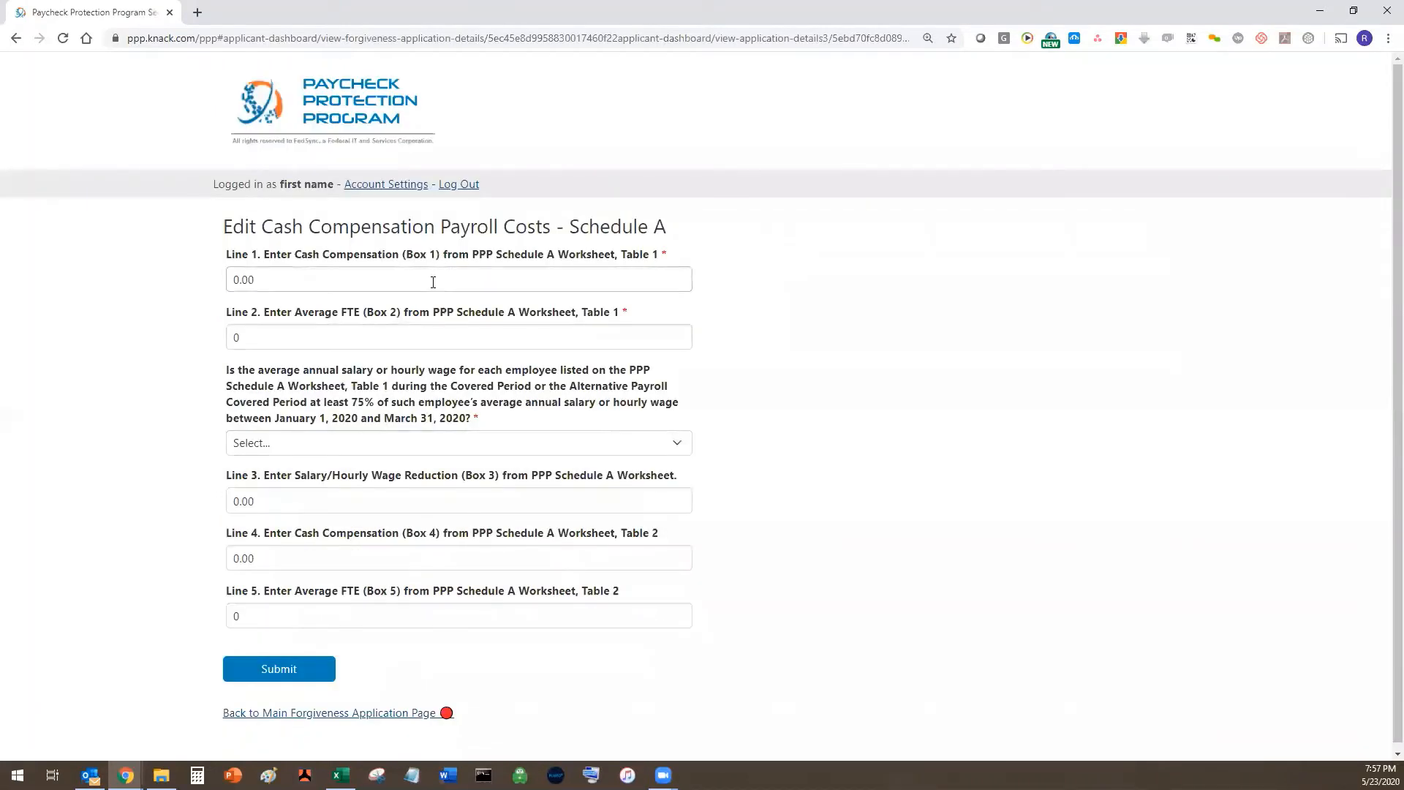
- Enter $350,000 on Line 1 and 35 FTE on Line 2, and answer No to the 75% question
{"action": "left_click", "coordinate": [433, 282]}
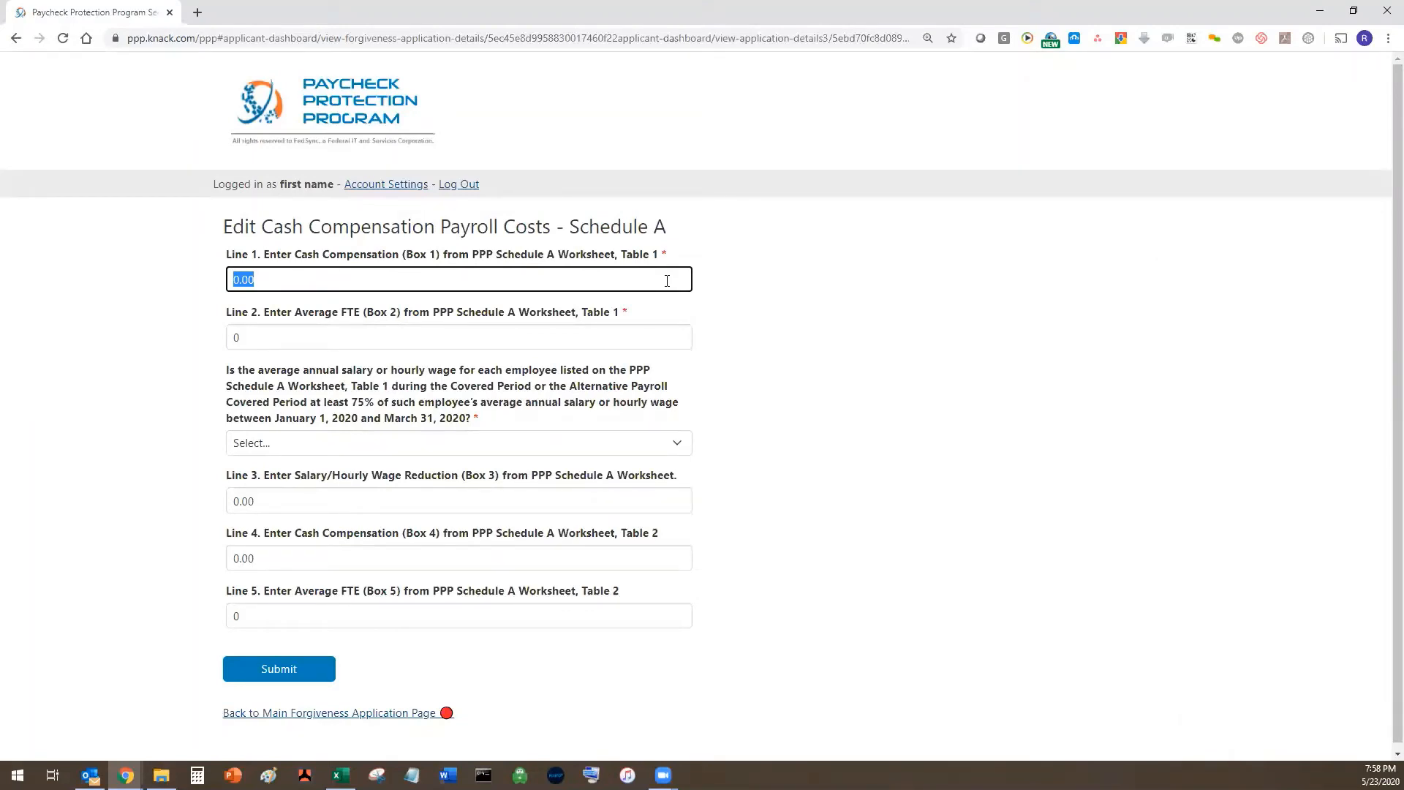
{"action": "type", "text": "350000.0"}
{"action": "left_click", "coordinate": [619, 341]}
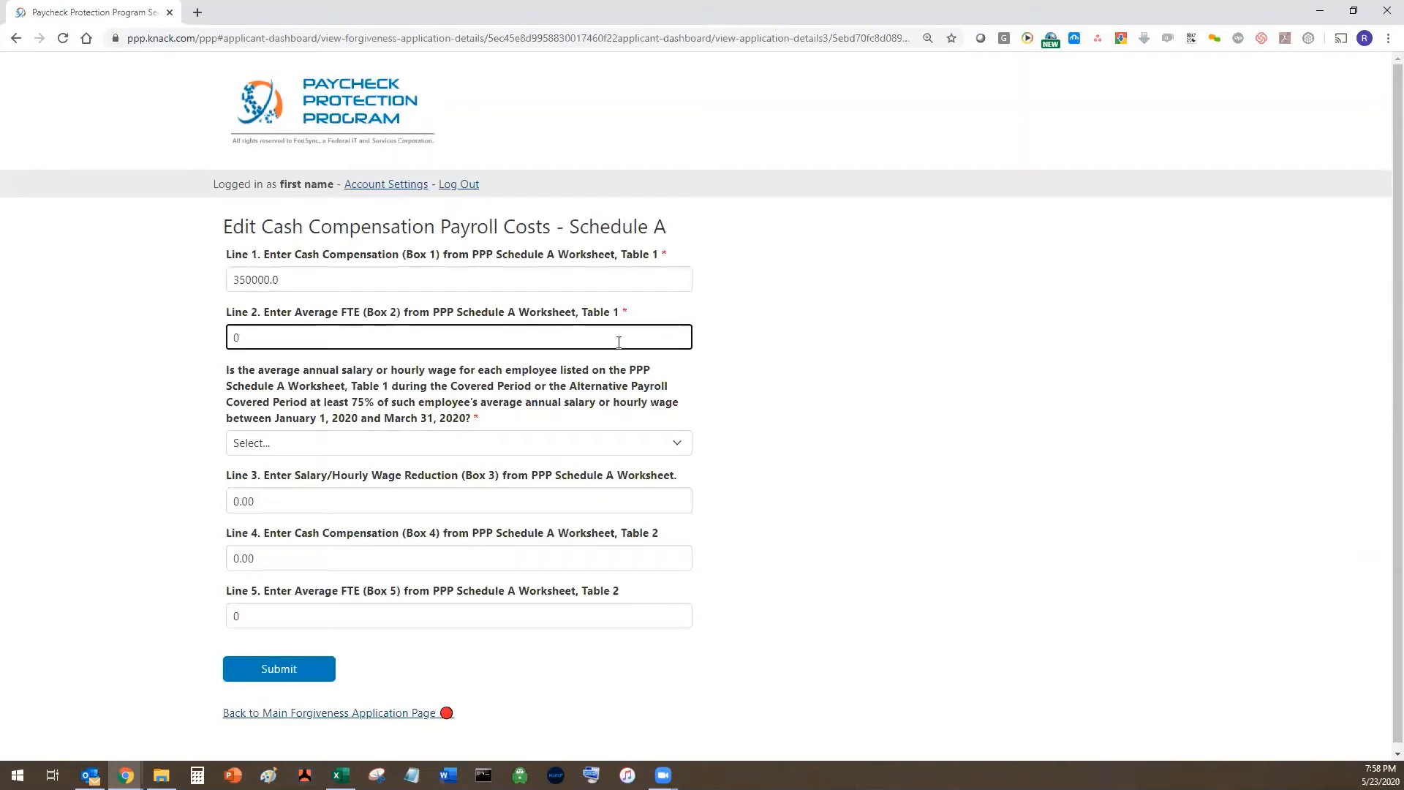
{"action": "type", "text": "35"}
{"action": "key", "text": "BackSpace"}
{"action": "key", "text": "BackSpace"}
{"action": "key", "text": "BackSpace"}
{"action": "type", "text": "35"}
{"action": "left_click", "coordinate": [428, 436]}
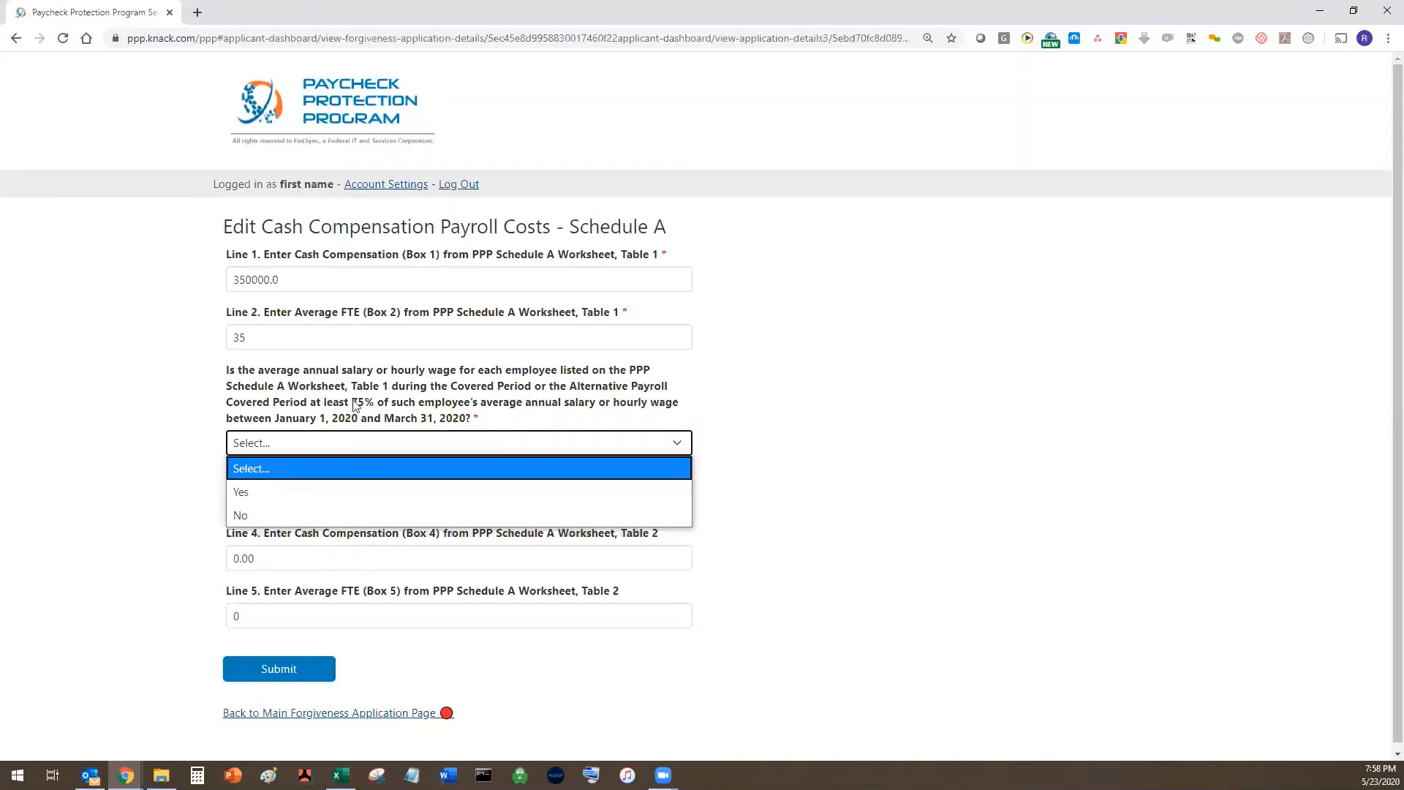
{"action": "left_click", "coordinate": [259, 513]}
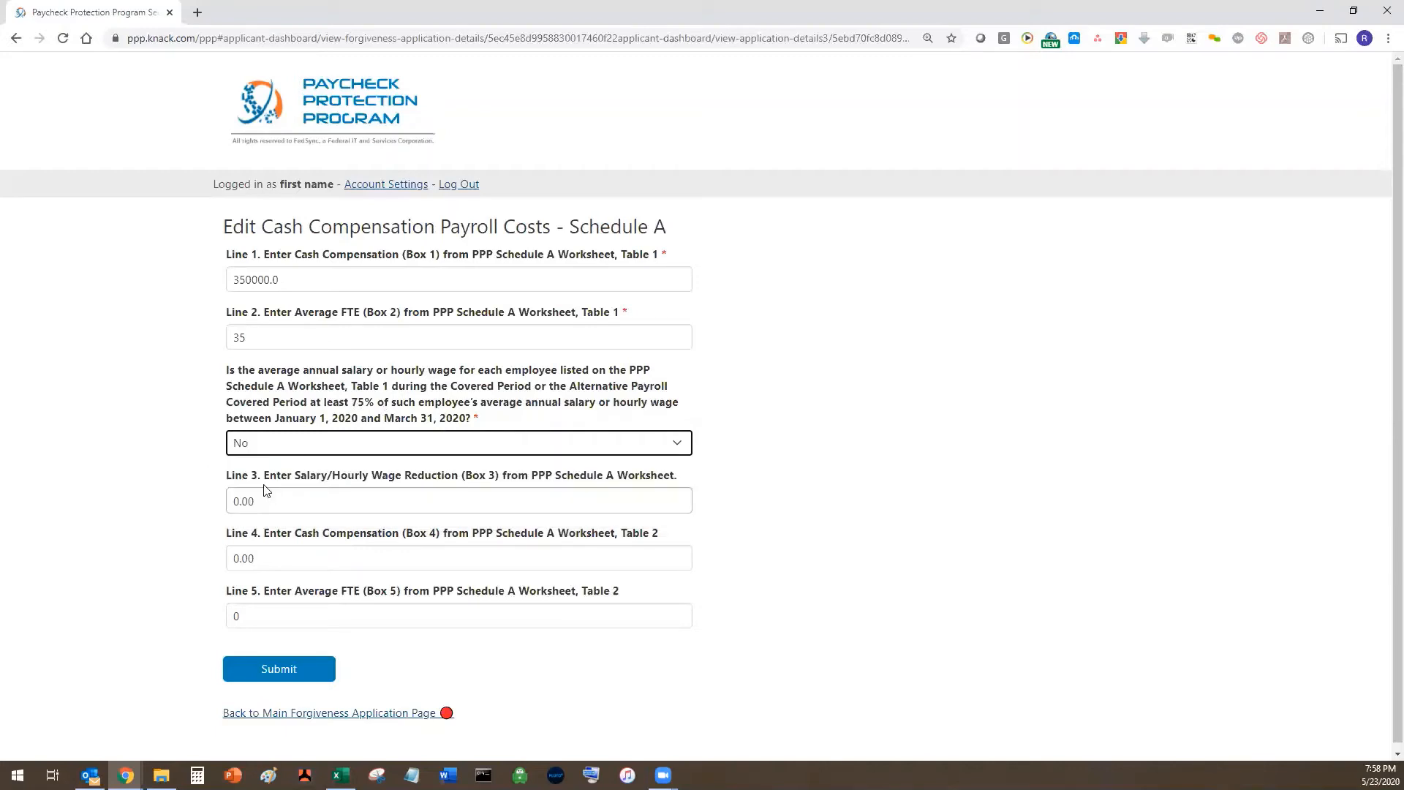
- Enter $50,000 cash compensation on Line 4 and 4 FTE on Line 5
{"action": "scroll", "coordinate": [668, 437], "scroll_direction": "down", "scroll_amount": 1}
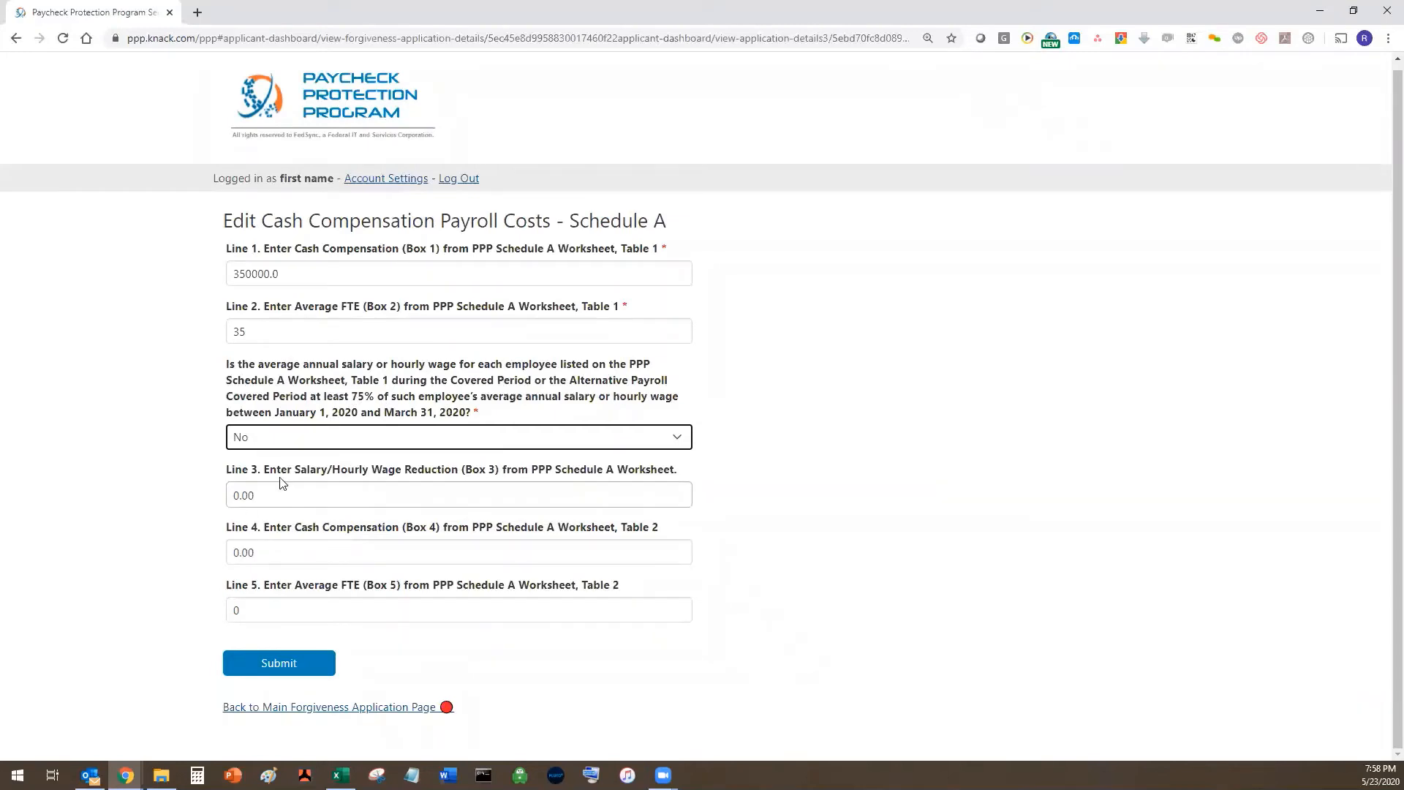
{"action": "left_click", "coordinate": [263, 553]}
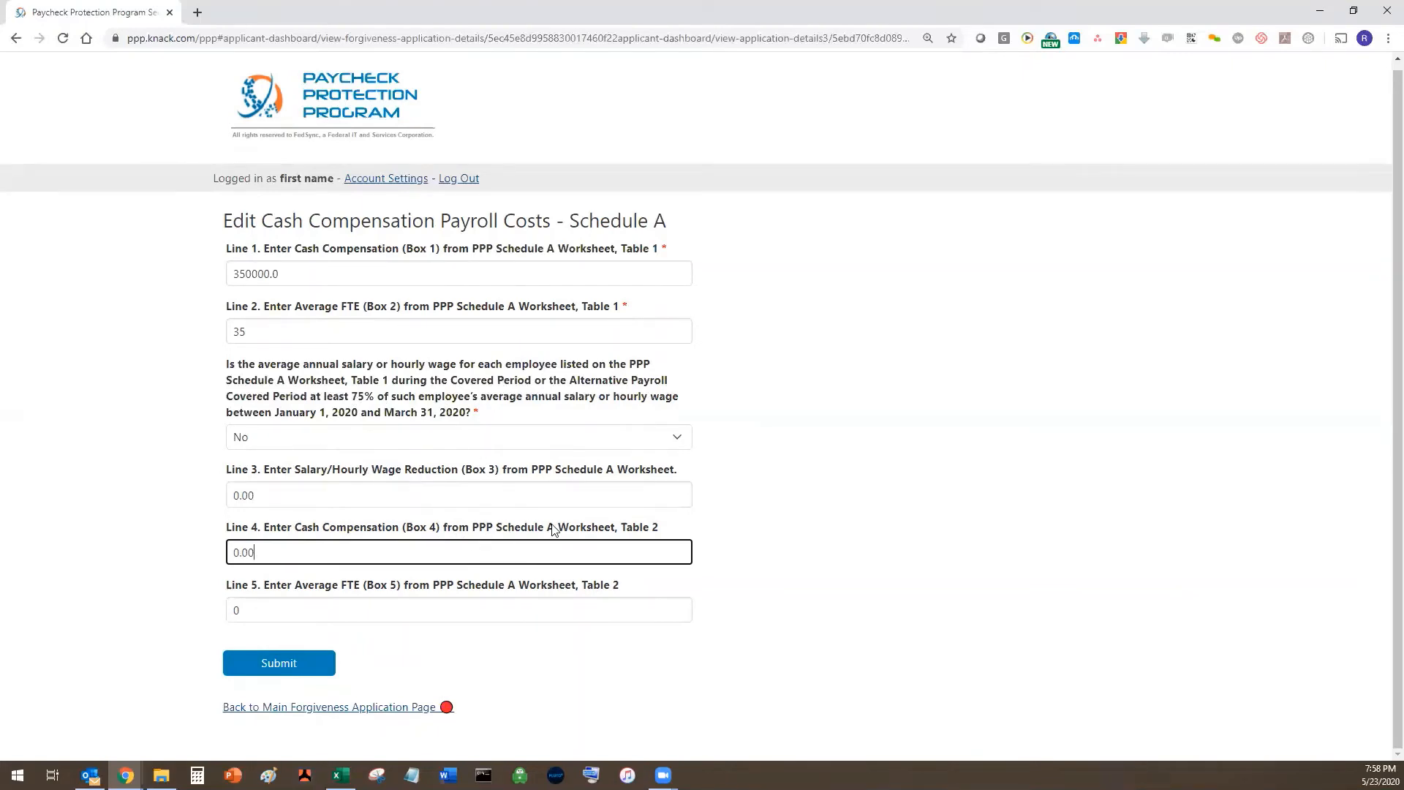
{"action": "double_click", "coordinate": [281, 560]}
{"action": "type", "text": "50000.0"}
{"action": "left_click", "coordinate": [308, 610]}
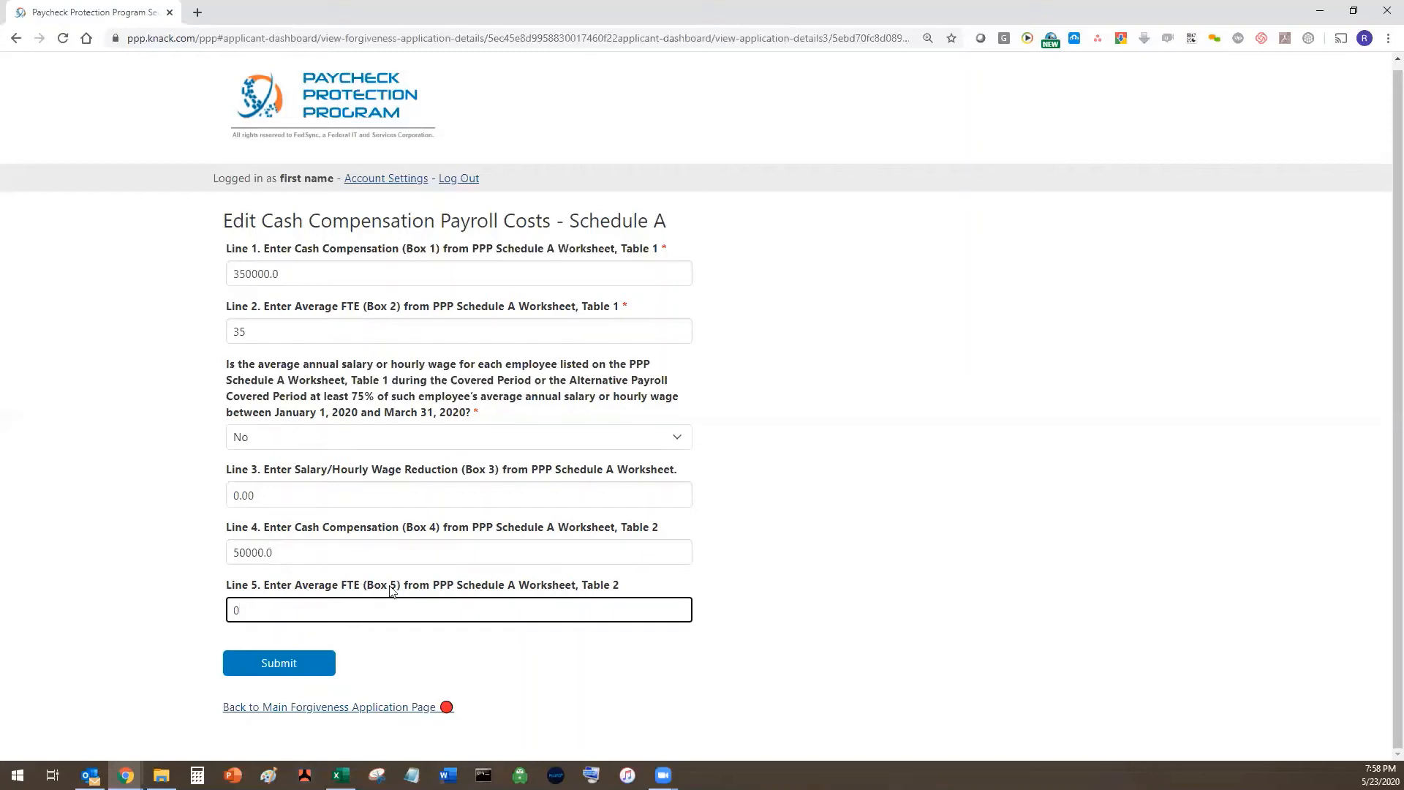
{"action": "double_click", "coordinate": [427, 610]}
{"action": "type", "text": "4"}
- Correct Line 2 to 31 FTE and submit the Schedule A figures
{"action": "scroll", "coordinate": [288, 667], "scroll_direction": "up", "scroll_amount": 1}
{"action": "double_click", "coordinate": [288, 335]}
{"action": "type", "text": "3"}
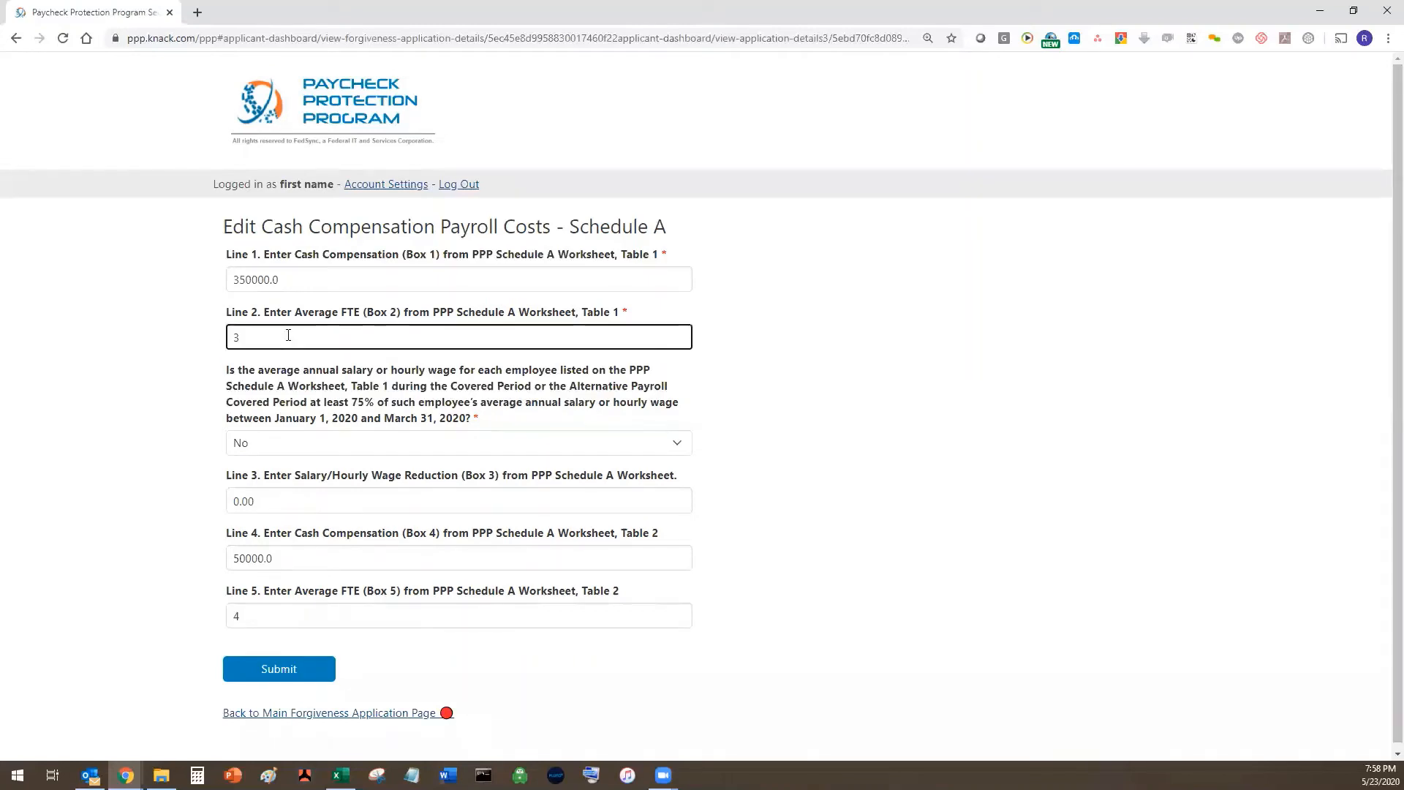
{"action": "type", "text": "1"}
{"action": "left_click", "coordinate": [425, 638]}
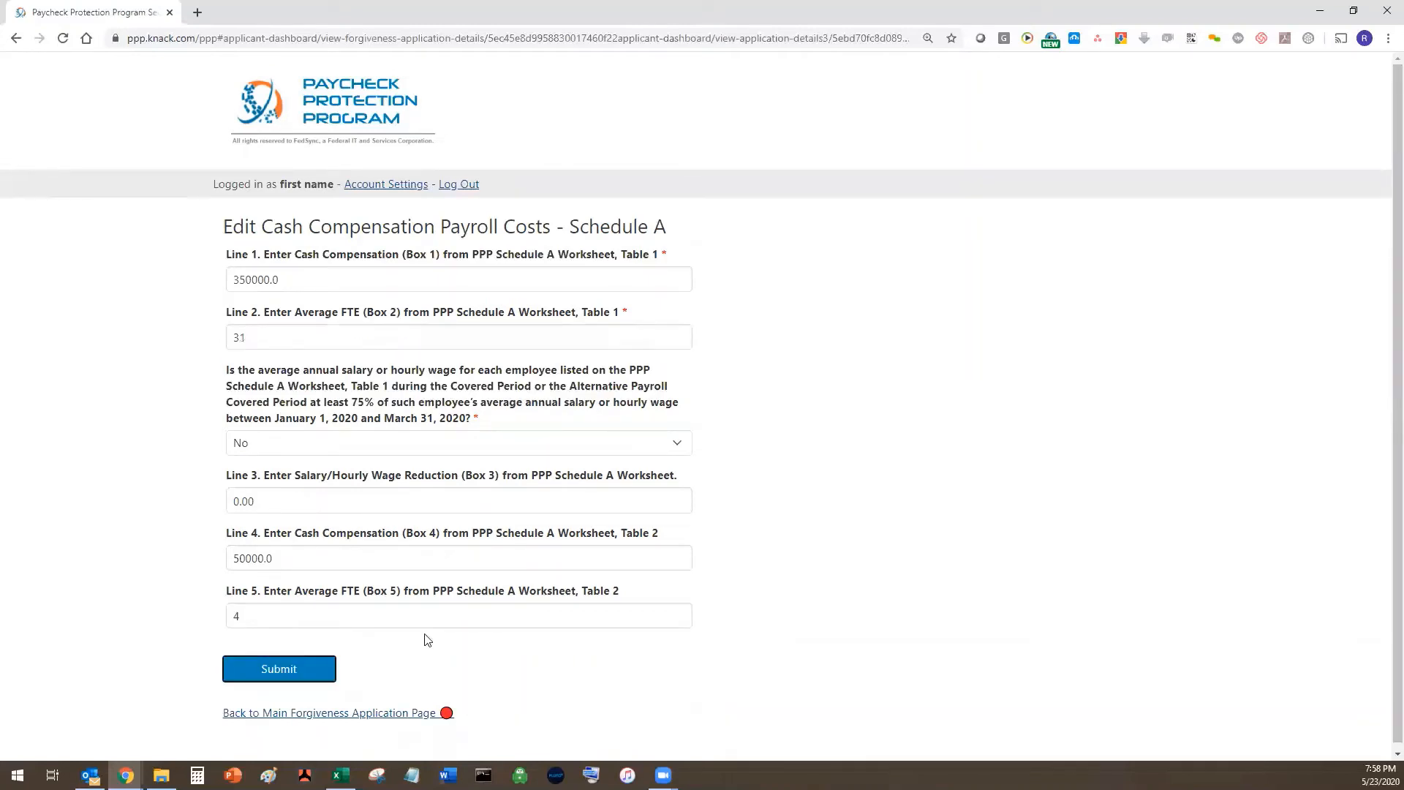
{"action": "left_click", "coordinate": [279, 669]}
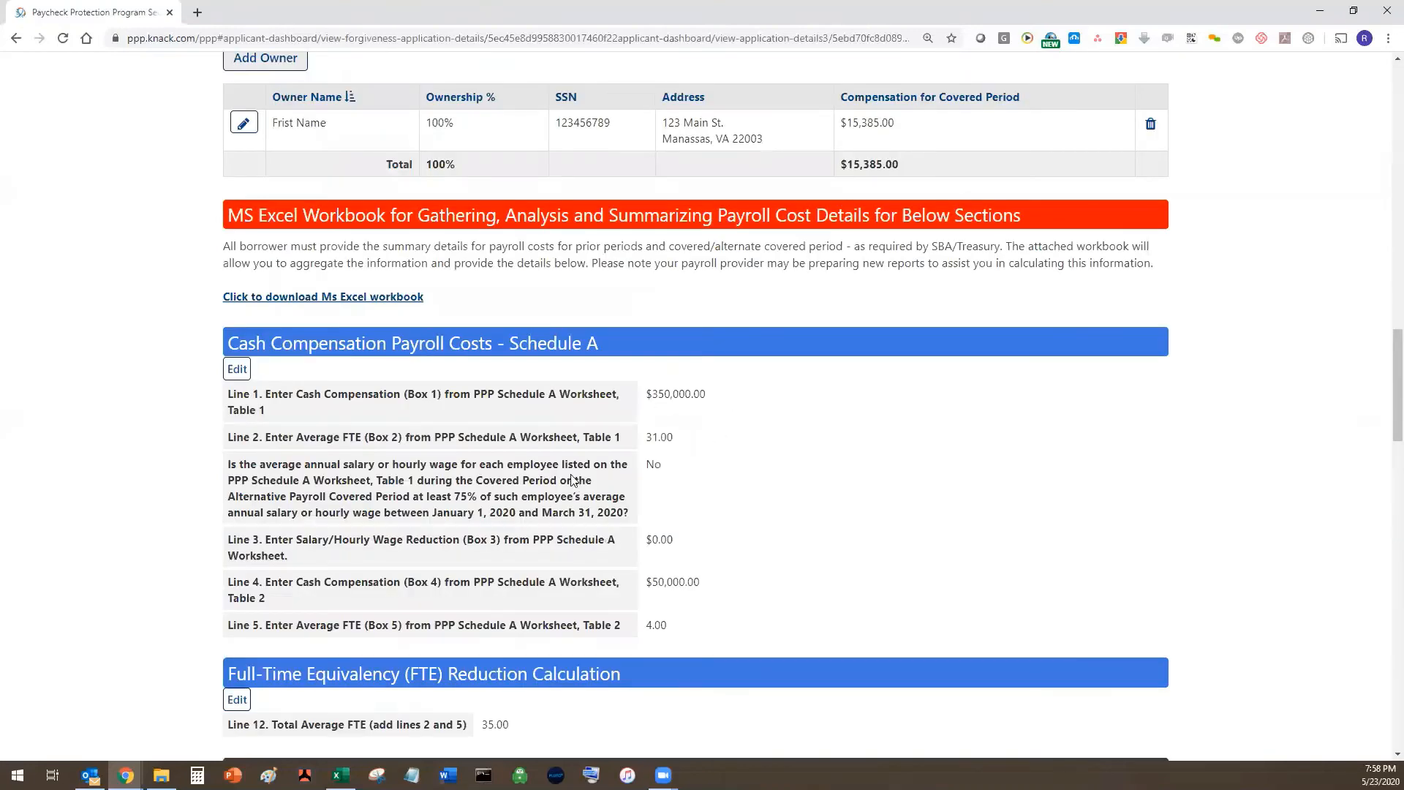
- Open the edit form for the FTE Reduction Calculation section further down the page
{"action": "scroll", "coordinate": [770, 190], "scroll_direction": "down", "scroll_amount": 3}
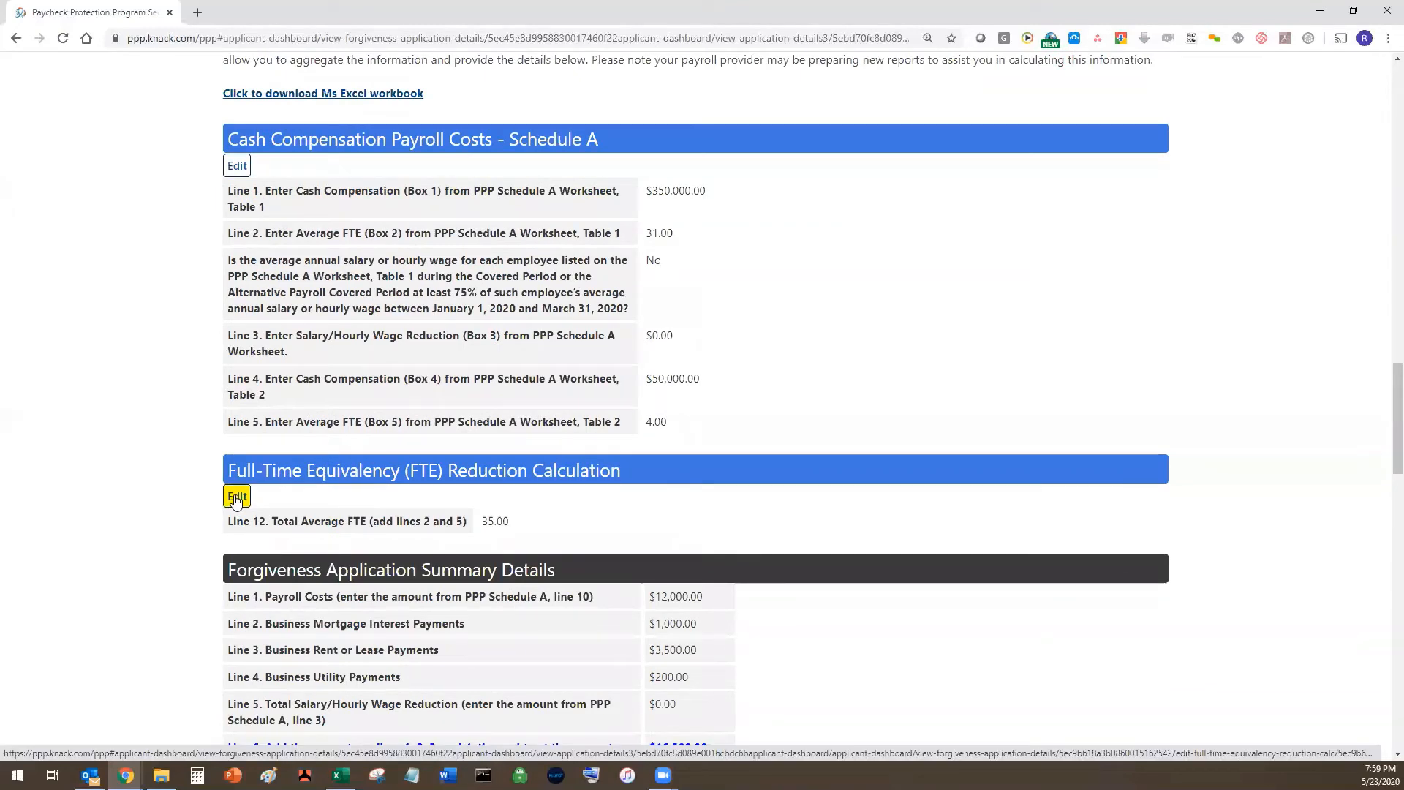
{"action": "left_click", "coordinate": [234, 499]}
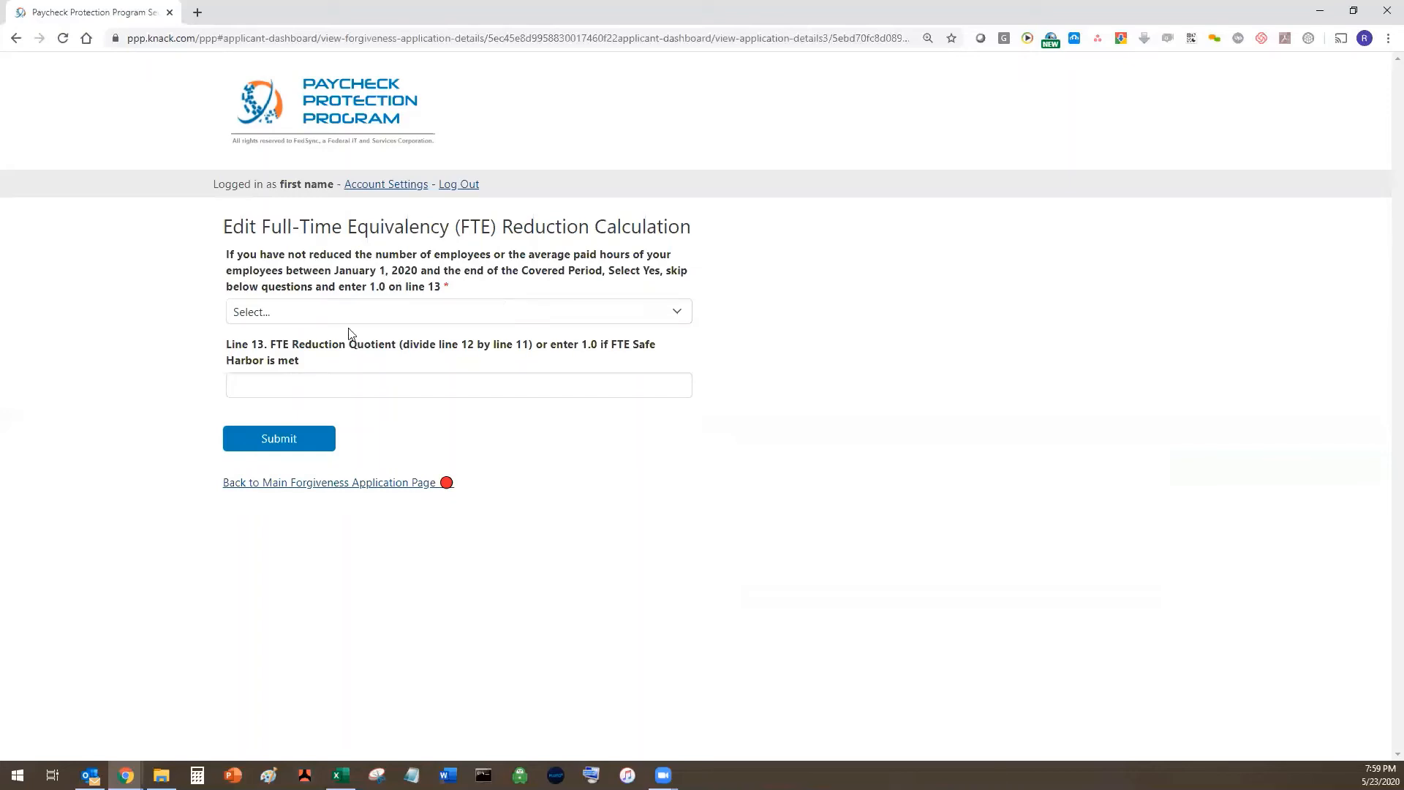
- Answer No to the no-reduction question and enter 40 total FTE in Steps 1 and 2
{"action": "left_click", "coordinate": [317, 312]}
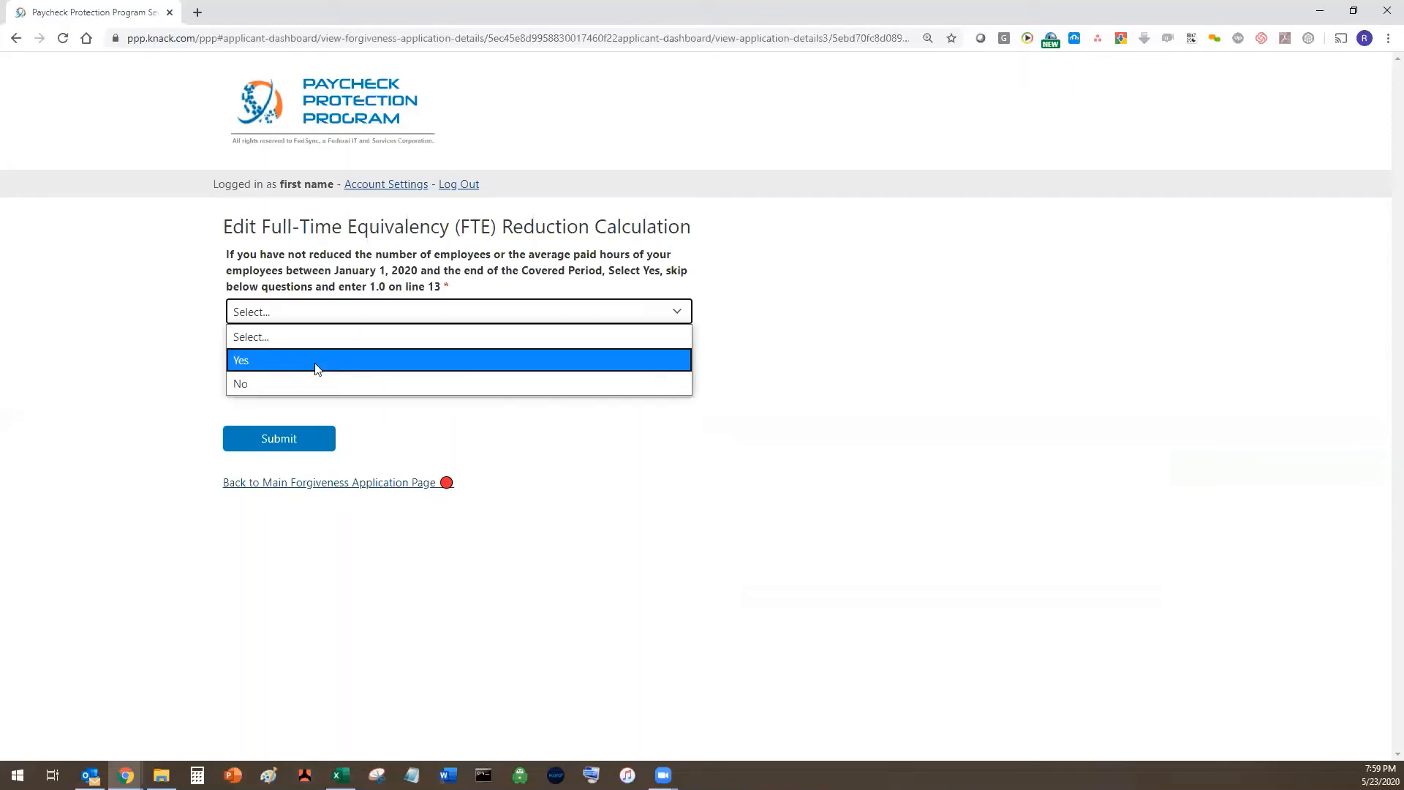
{"action": "left_click", "coordinate": [304, 384]}
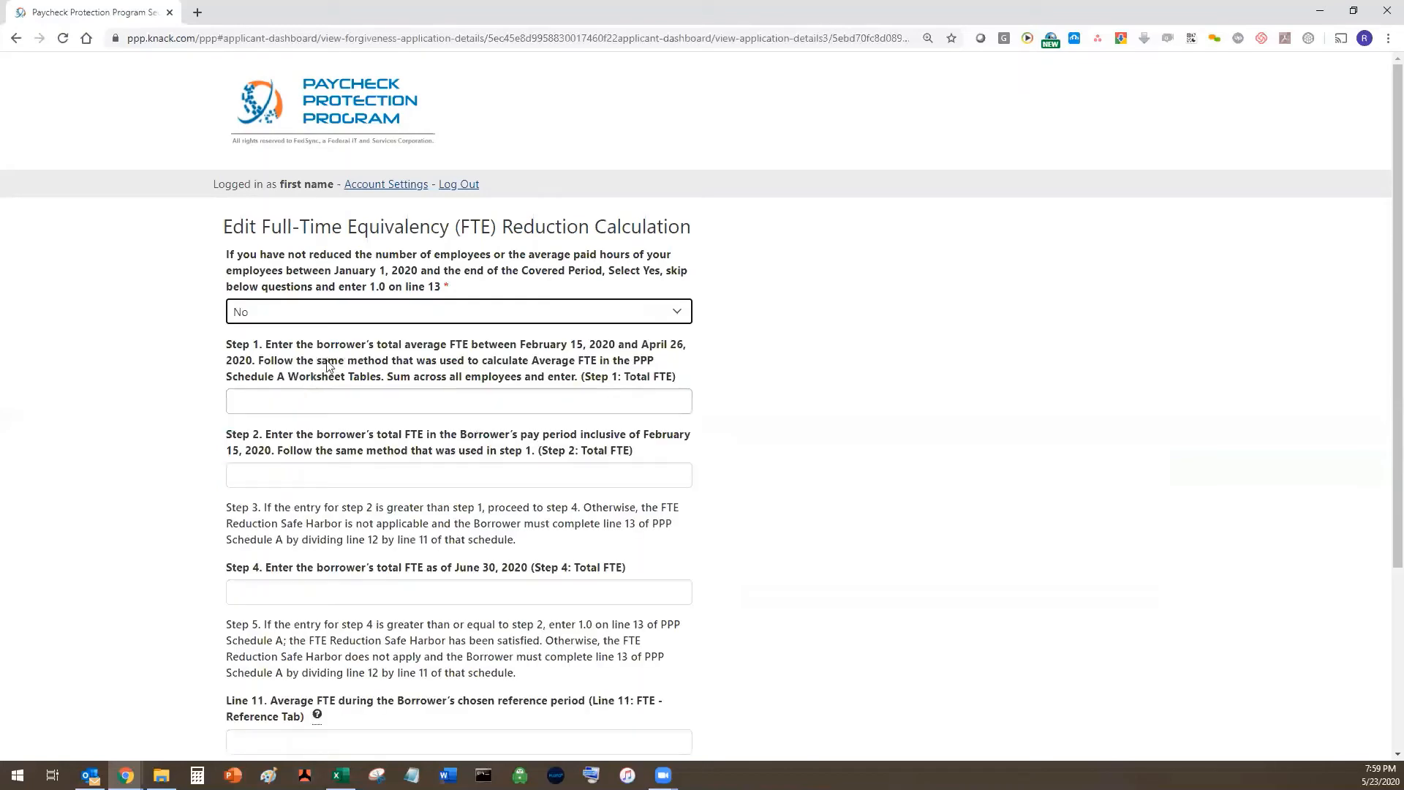
{"action": "key", "text": "Tab"}
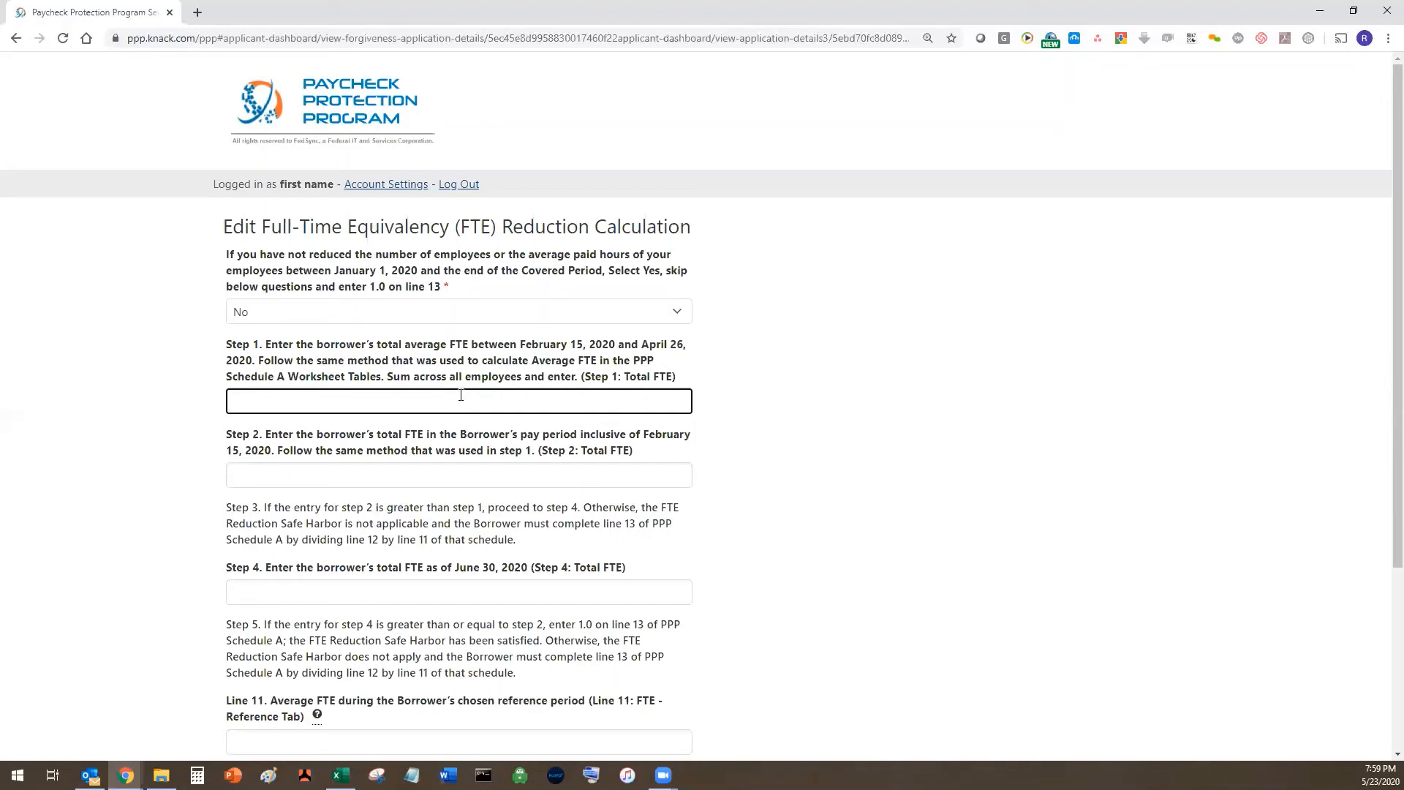
{"action": "type", "text": "40"}
{"action": "scroll", "coordinate": [334, 373], "scroll_direction": "down", "scroll_amount": 1}
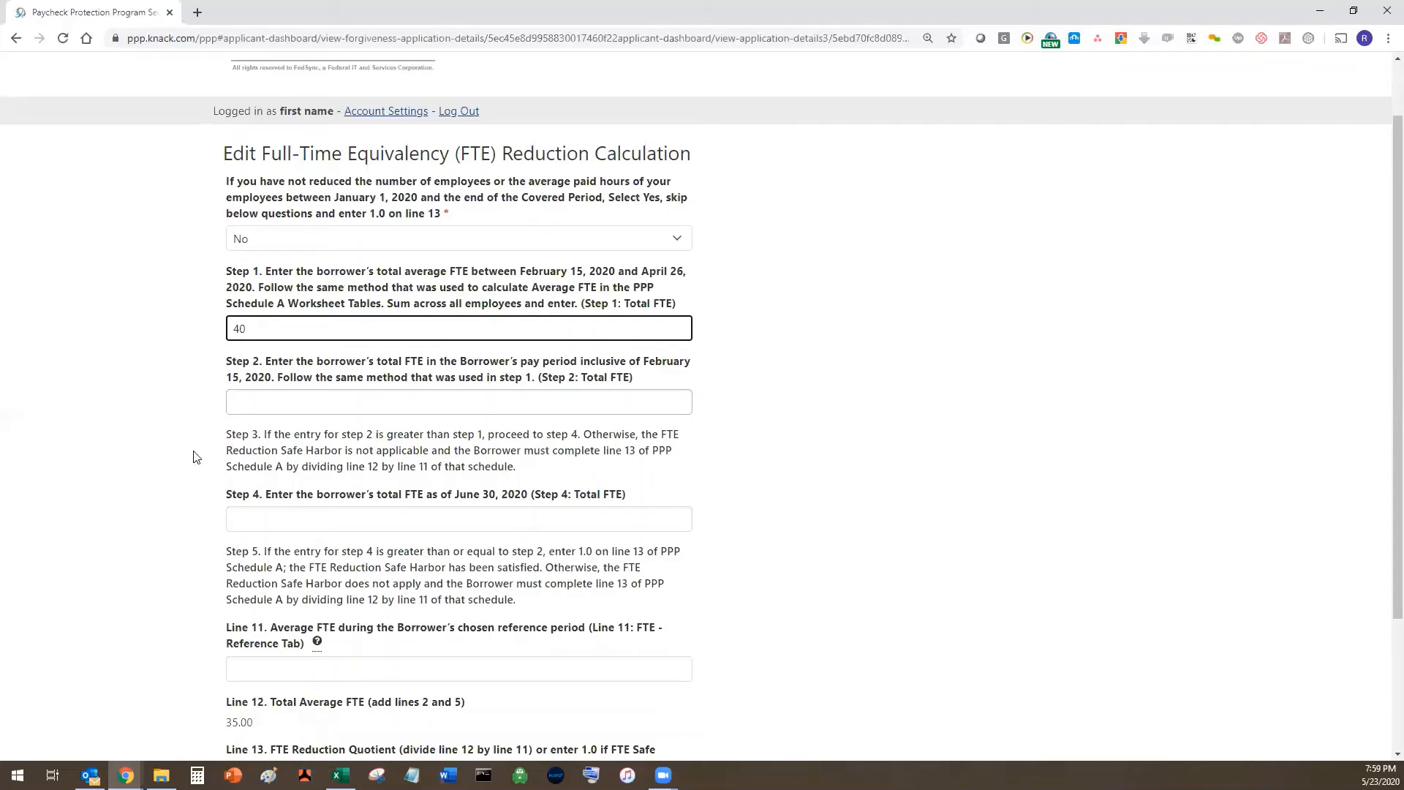
{"action": "key", "text": "Tab"}
{"action": "type", "text": "40"}
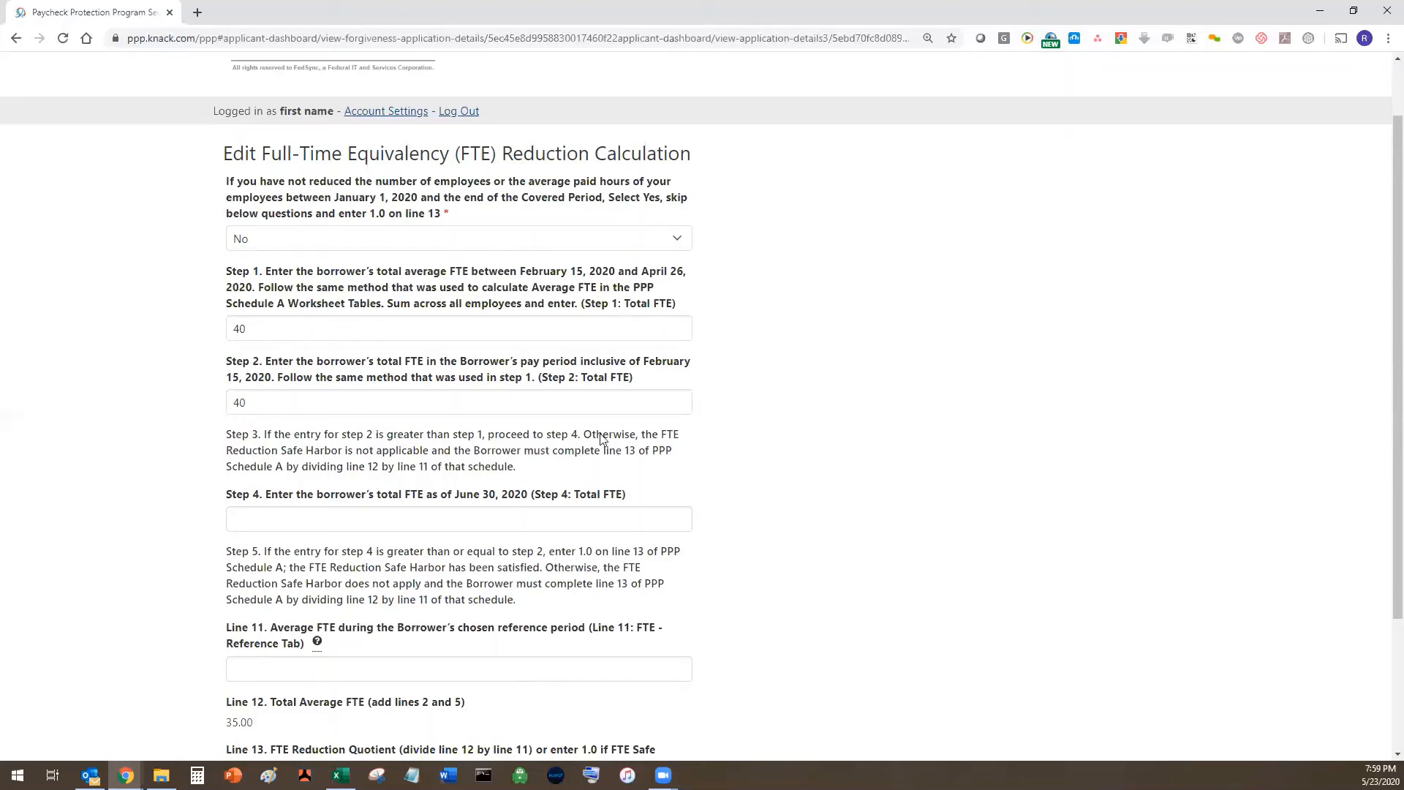
- Enter 35 reference-period FTE on Line 11 and submit, giving Line 13 of 1.00
{"action": "scroll", "coordinate": [439, 298], "scroll_direction": "down", "scroll_amount": 3}
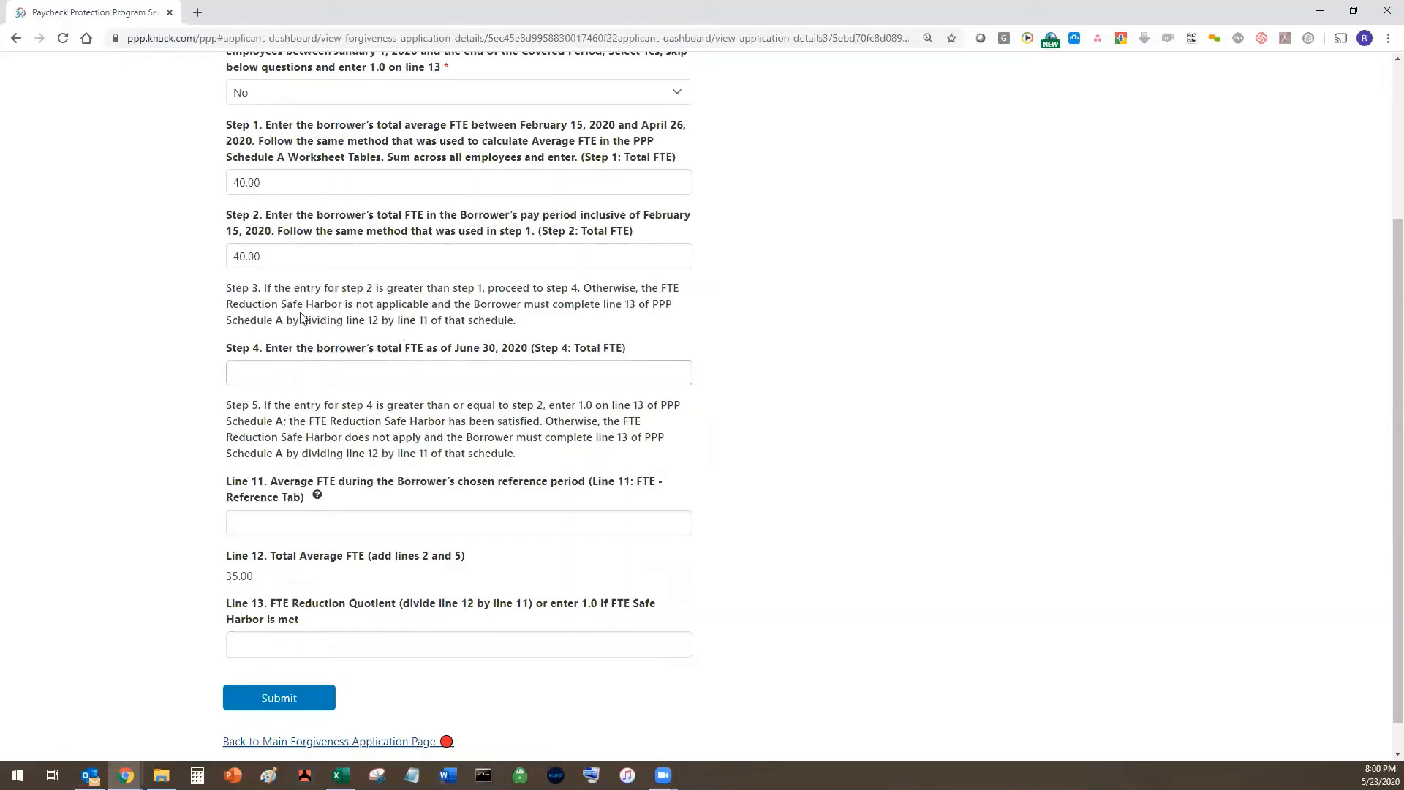
{"action": "left_click", "coordinate": [410, 372]}
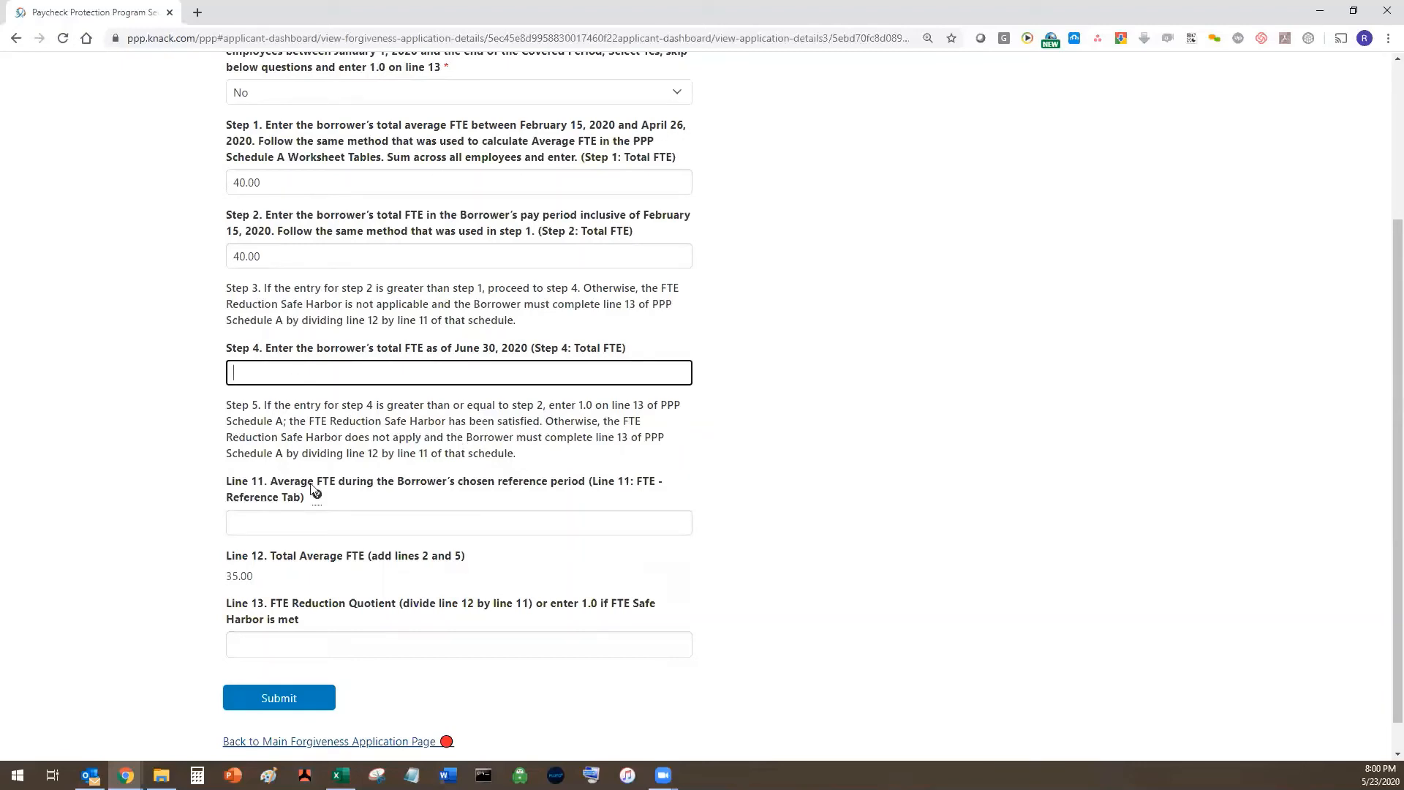
{"action": "left_click", "coordinate": [298, 520]}
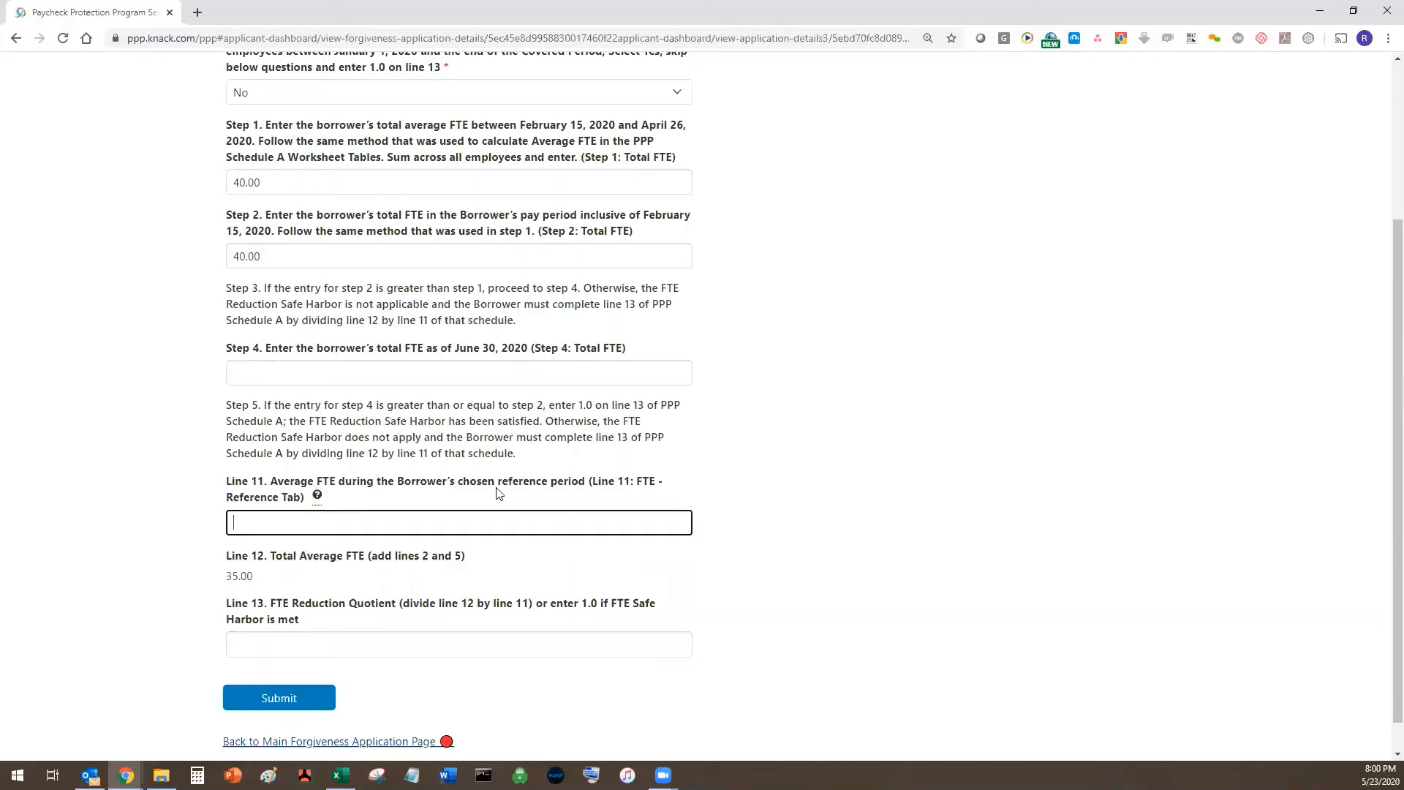
{"action": "type", "text": "35"}
{"action": "left_click", "coordinate": [265, 561]}
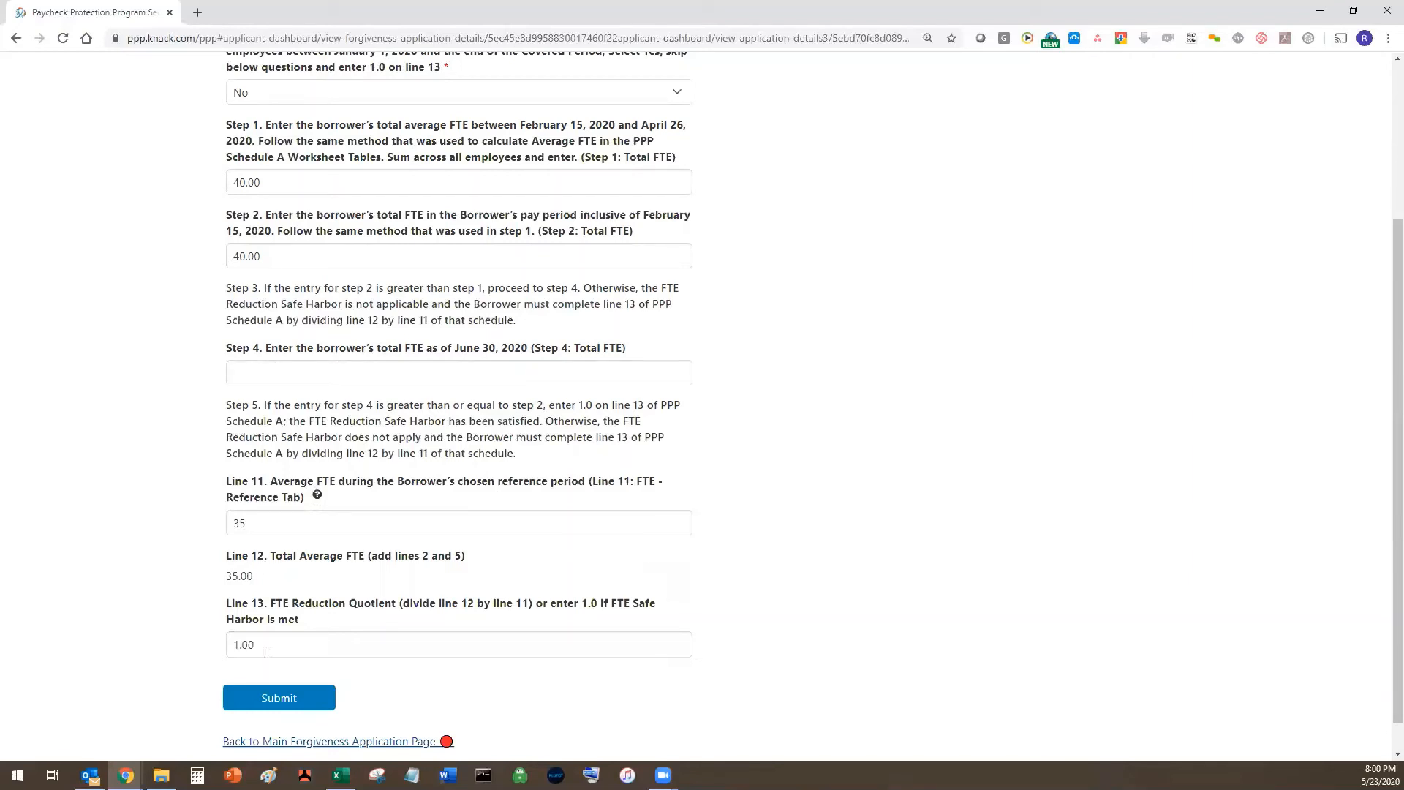
{"action": "left_click", "coordinate": [278, 696]}
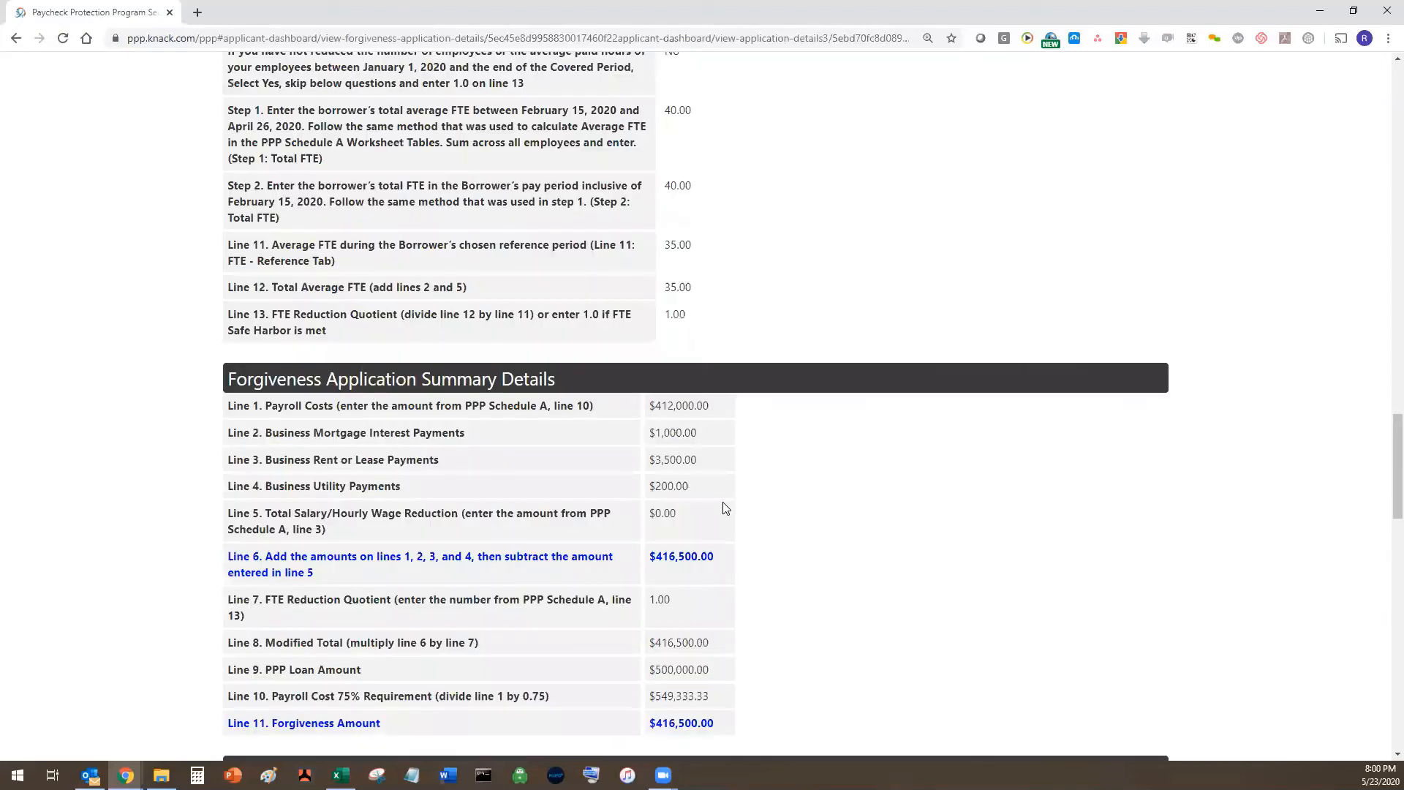
{"action": "scroll", "coordinate": [726, 509], "scroll_direction": "down", "scroll_amount": 2}
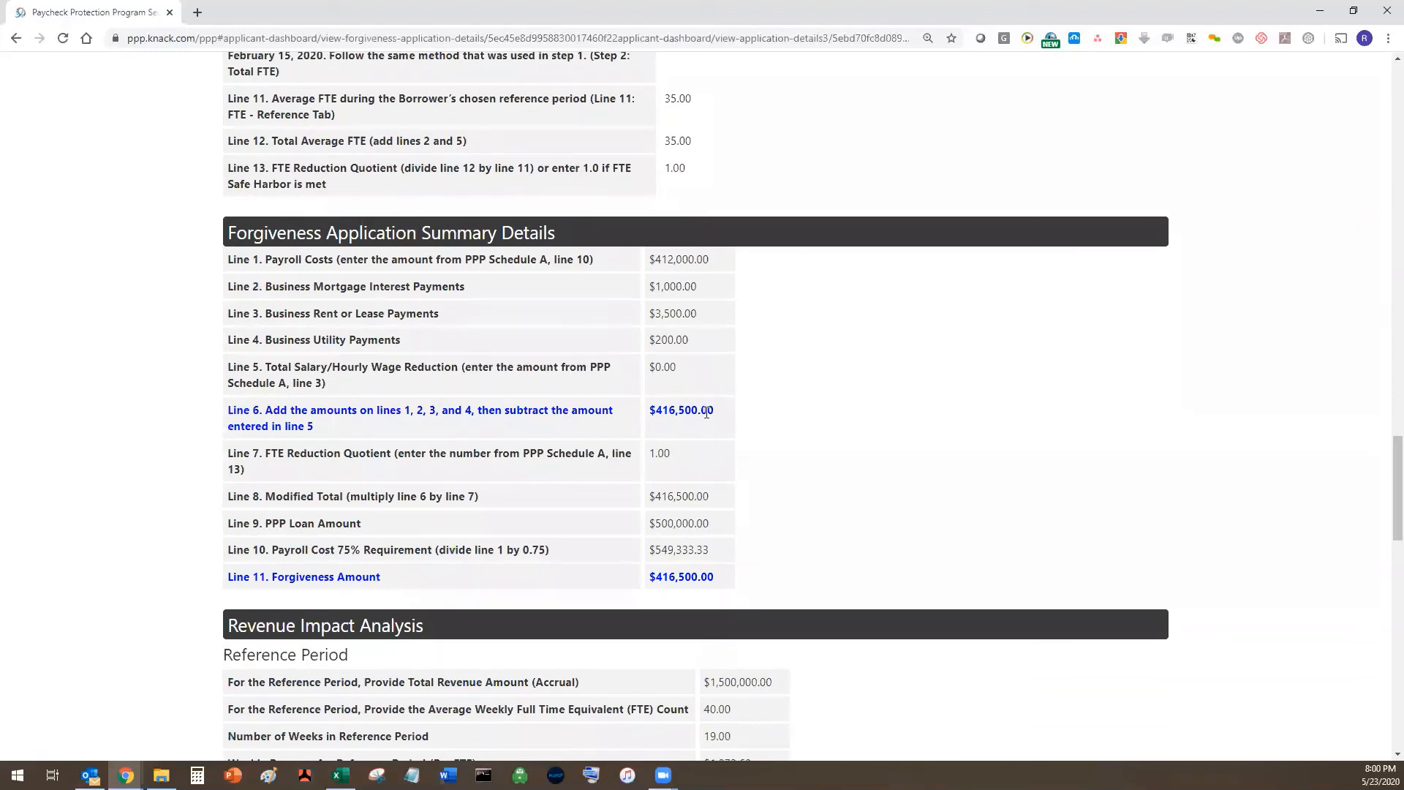
{"action": "scroll", "coordinate": [703, 409], "scroll_direction": "up", "scroll_amount": 1}
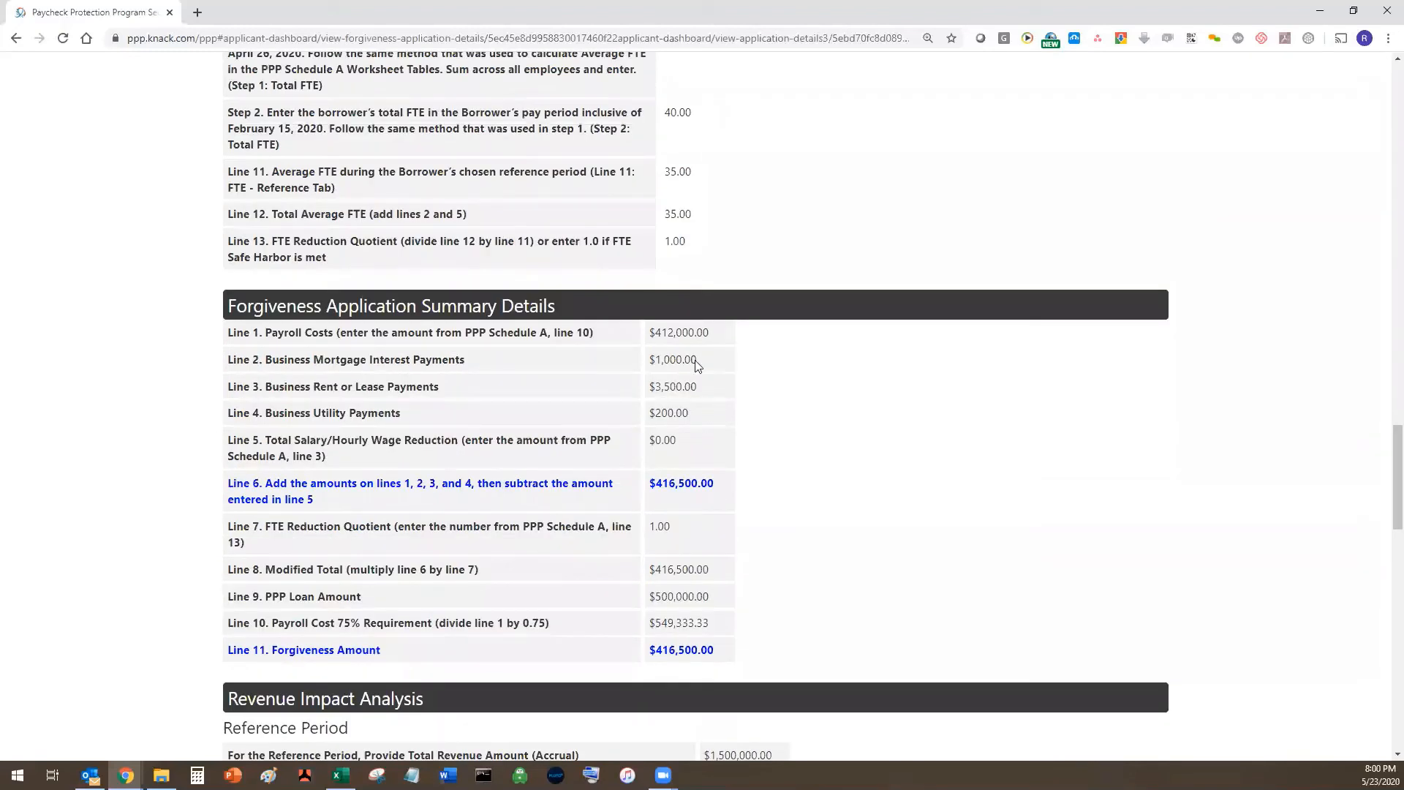
{"action": "scroll", "coordinate": [332, 291], "scroll_direction": "down", "scroll_amount": 1}
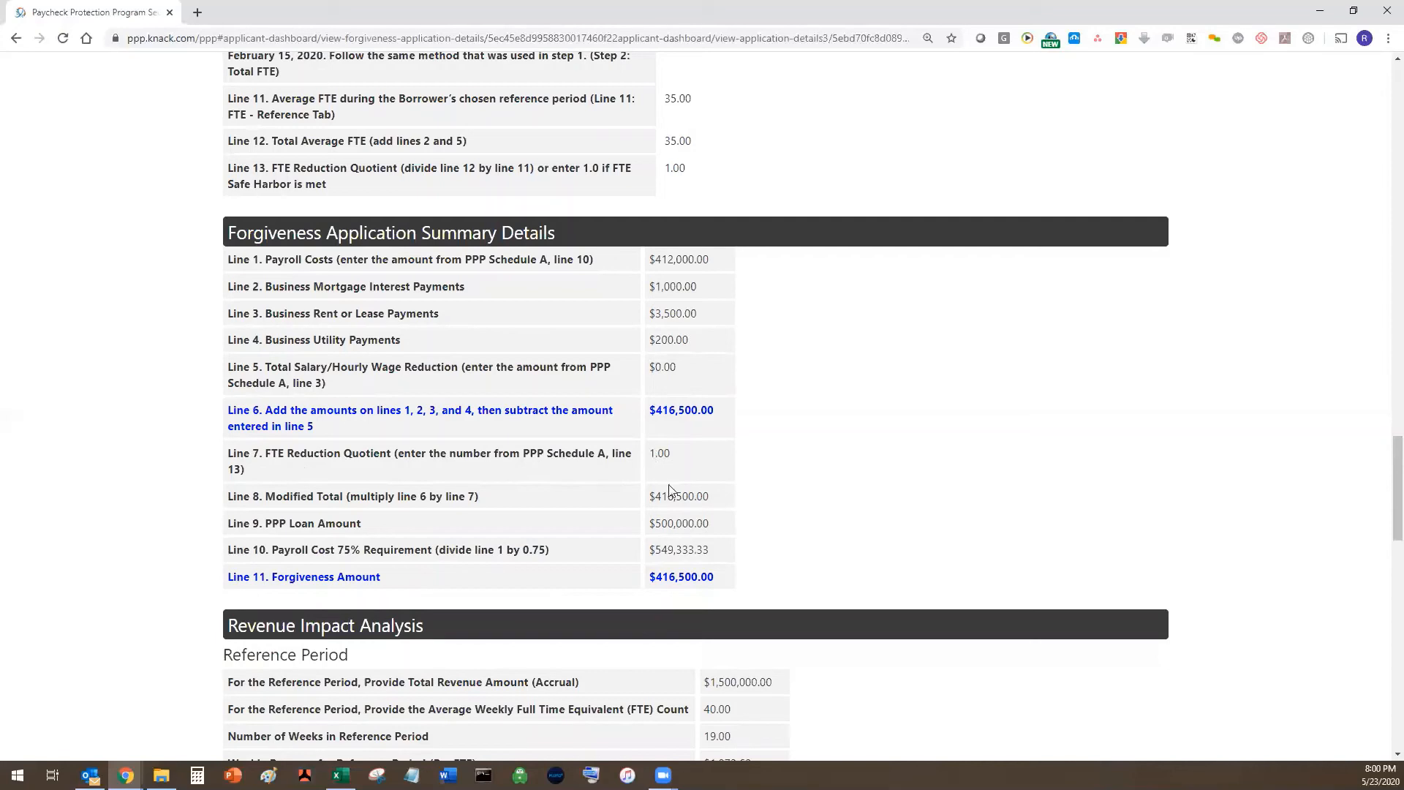
{"action": "scroll", "coordinate": [669, 490], "scroll_direction": "down", "scroll_amount": 1}
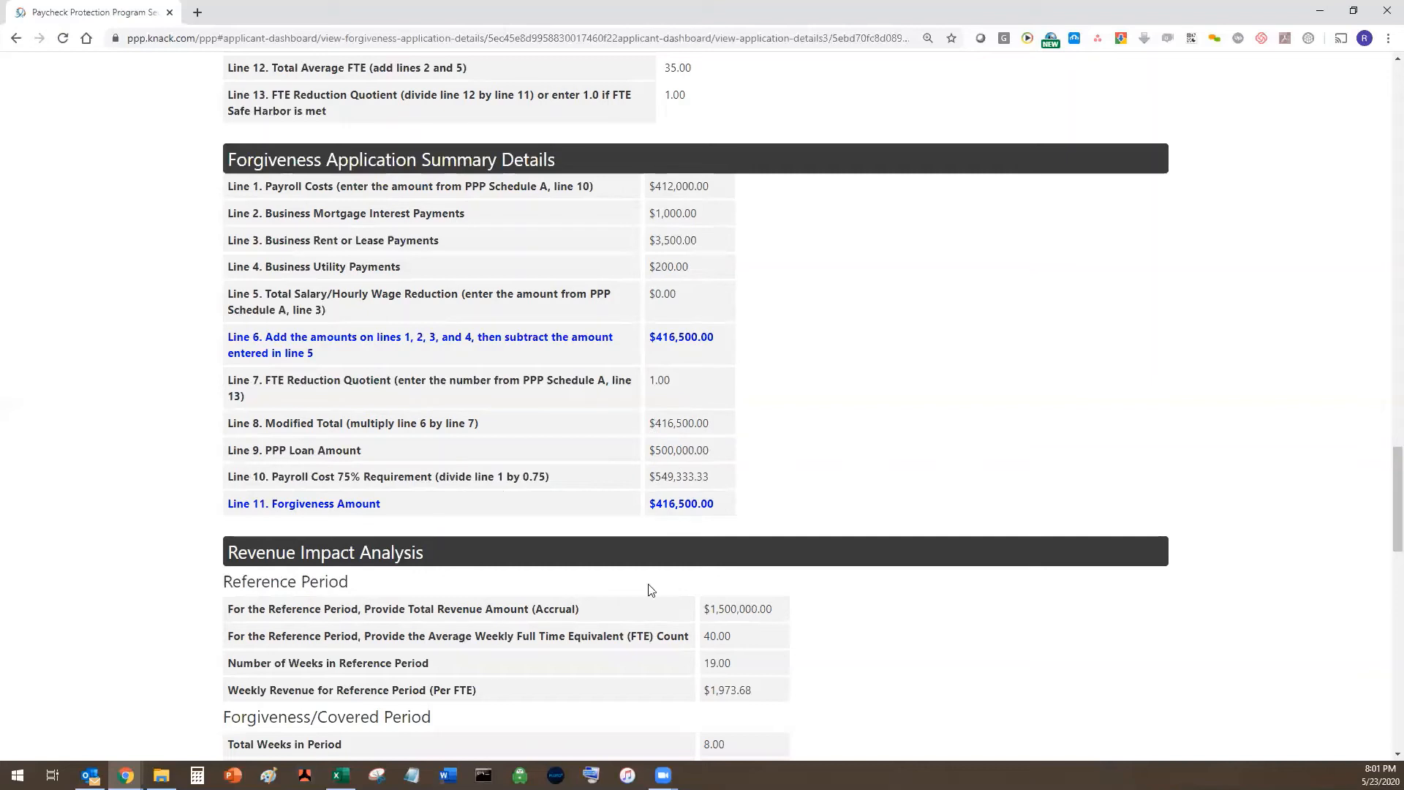
{"action": "scroll", "coordinate": [658, 501], "scroll_direction": "down", "scroll_amount": 3}
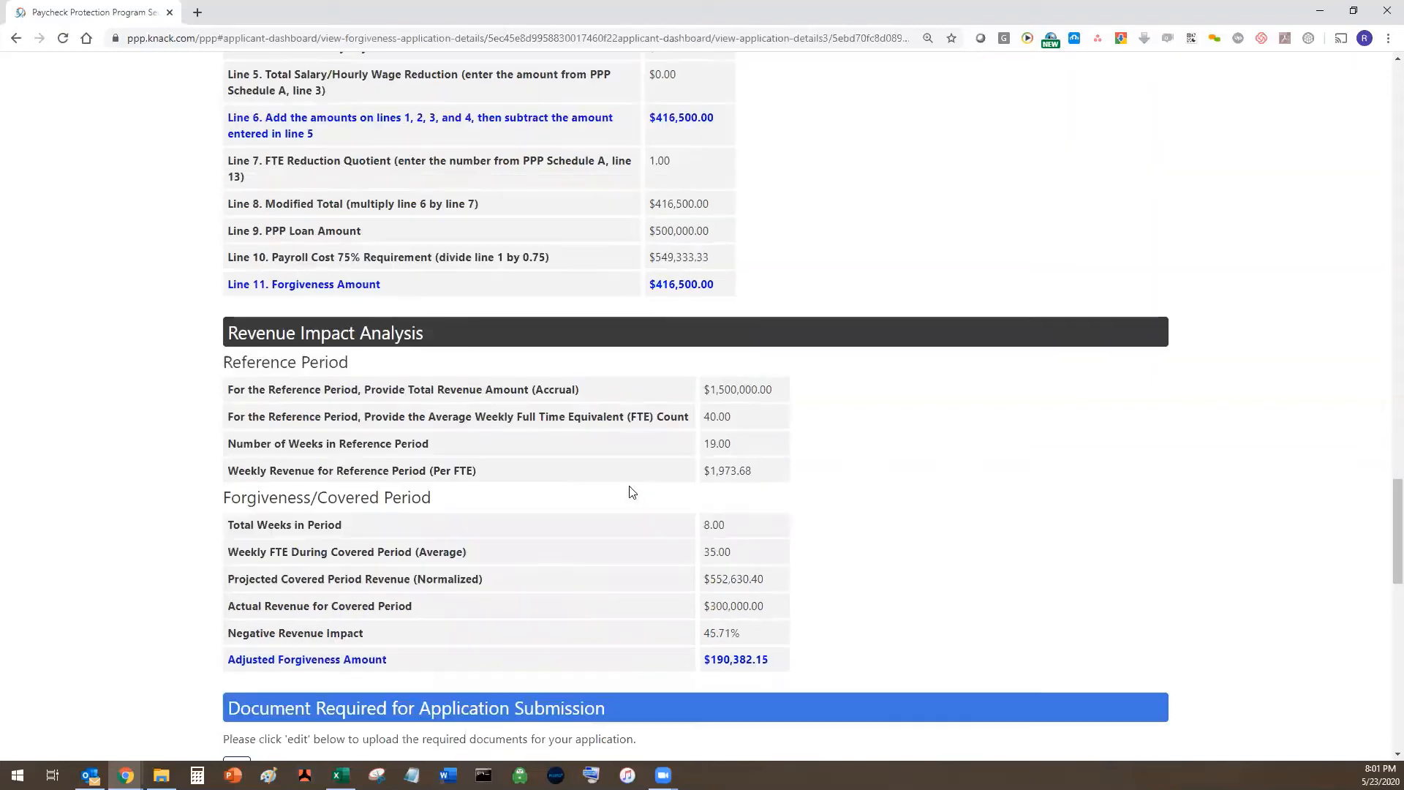
{"action": "scroll", "coordinate": [512, 483], "scroll_direction": "down", "scroll_amount": 1}
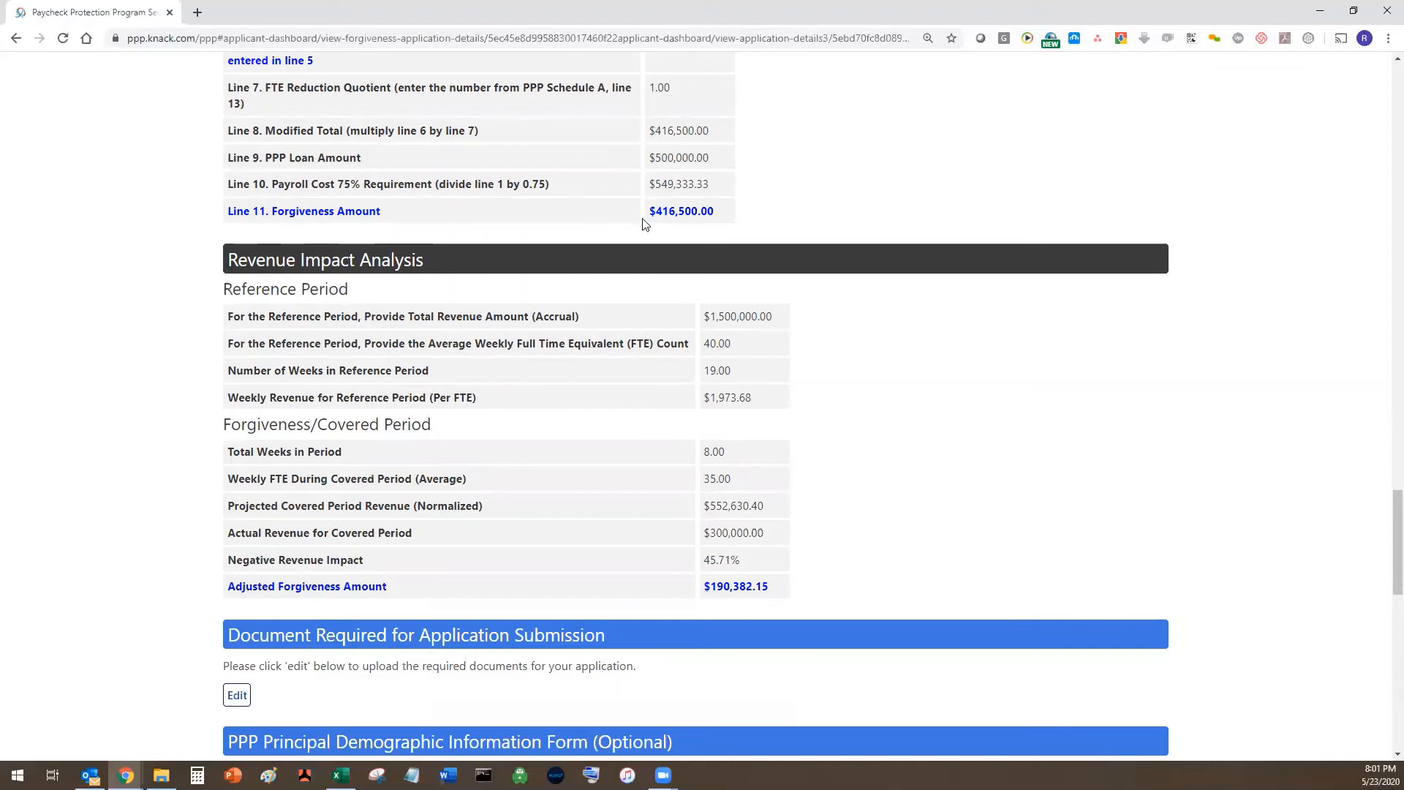
{"action": "scroll", "coordinate": [640, 275], "scroll_direction": "up", "scroll_amount": 1}
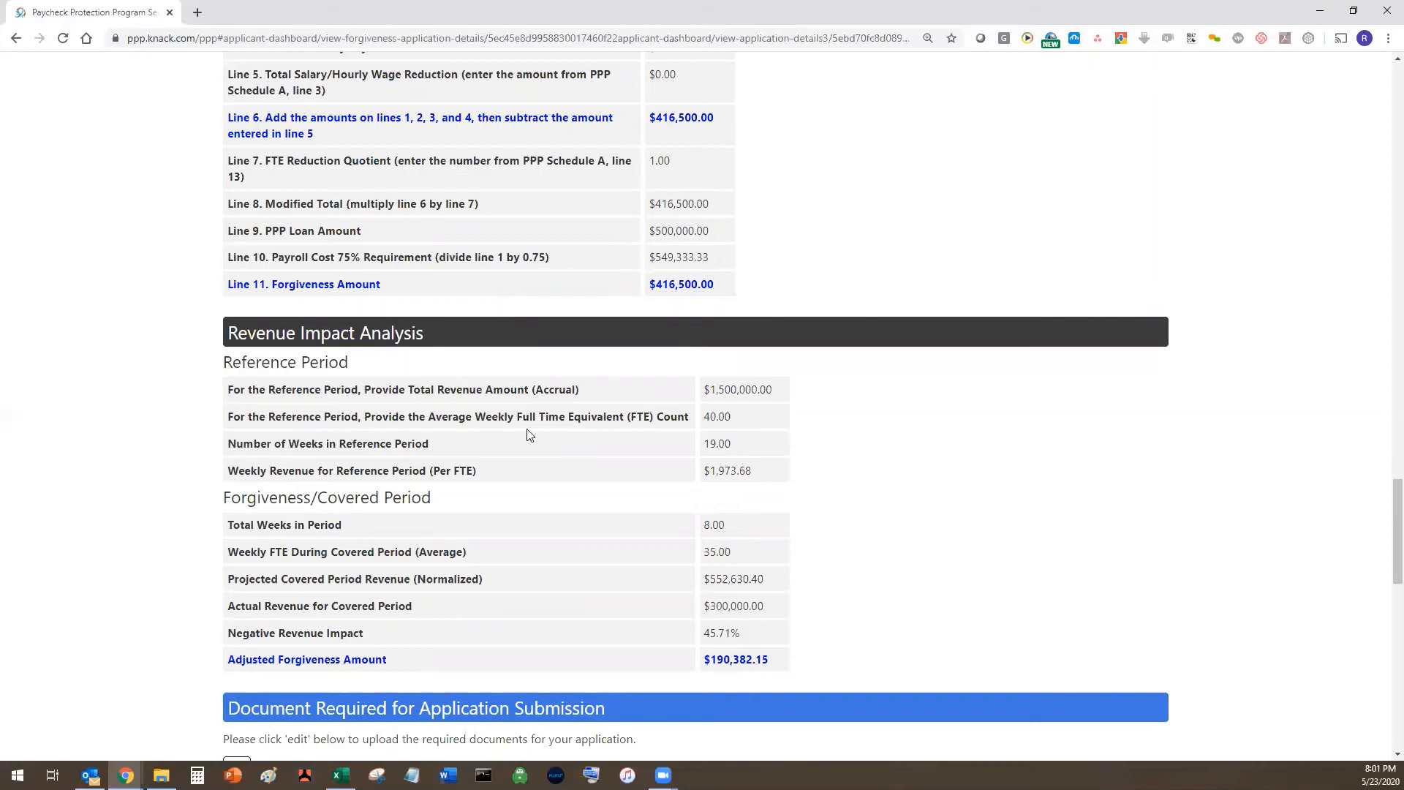
{"action": "scroll", "coordinate": [529, 434], "scroll_direction": "down", "scroll_amount": 2}
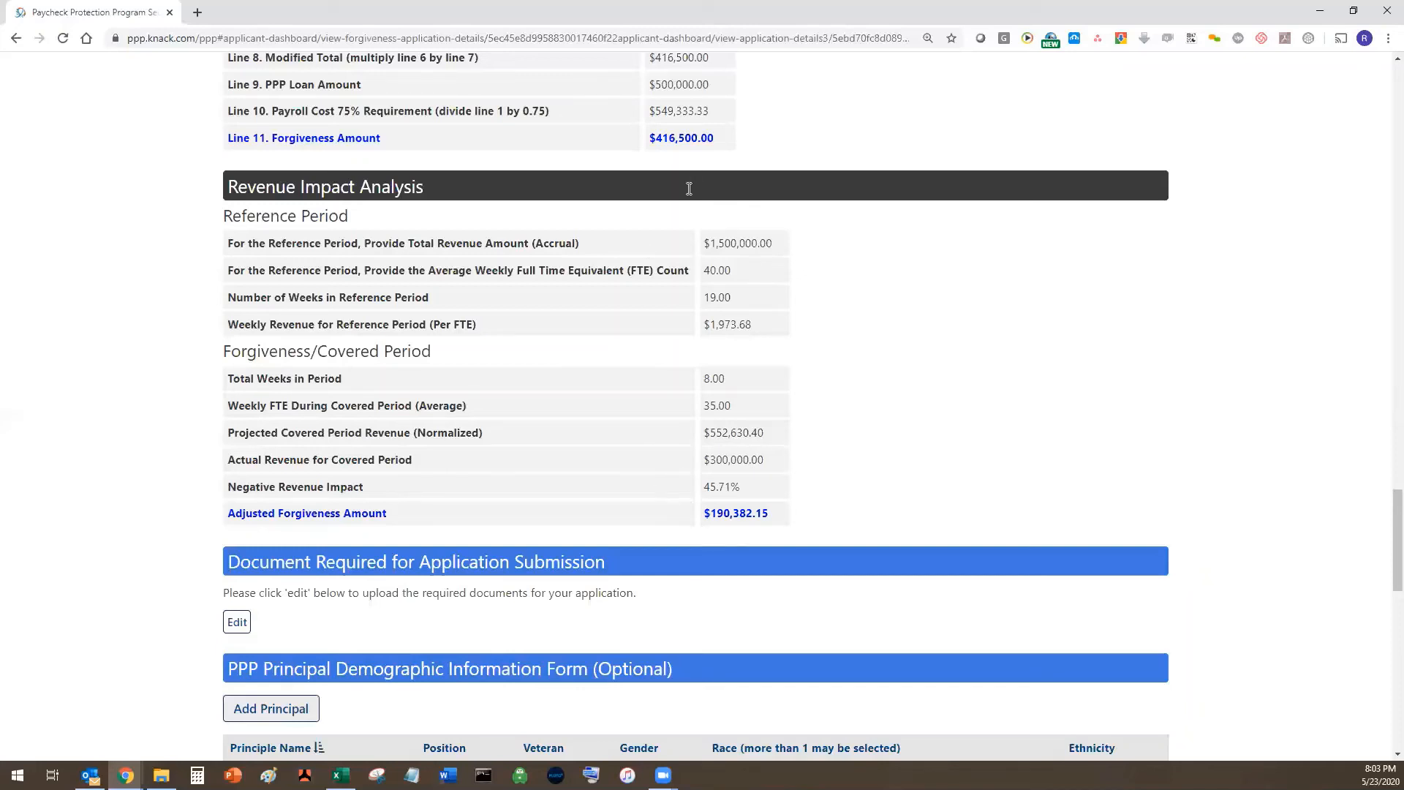
{"action": "scroll", "coordinate": [689, 189], "scroll_direction": "up", "scroll_amount": 1}
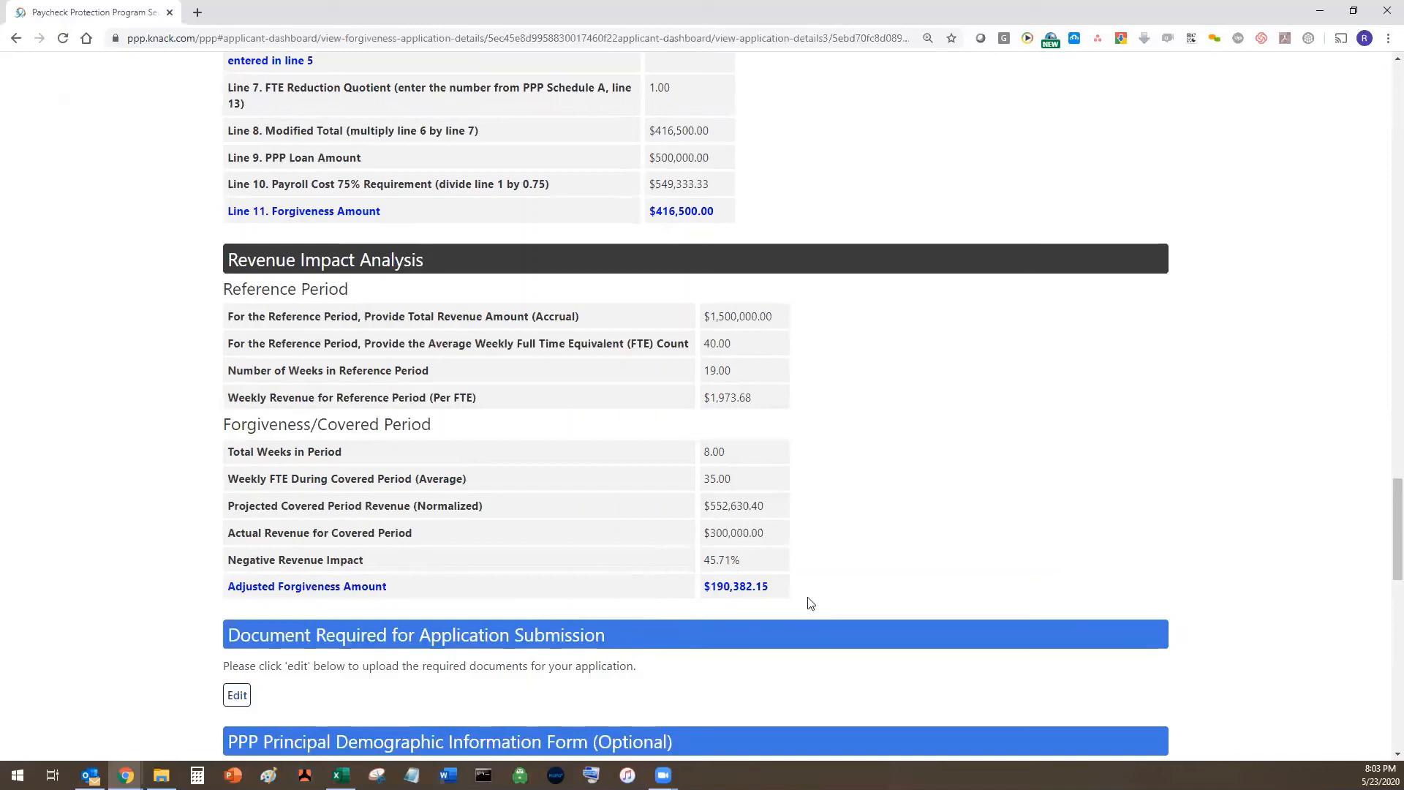
{"action": "scroll", "coordinate": [802, 478], "scroll_direction": "down", "scroll_amount": 1}
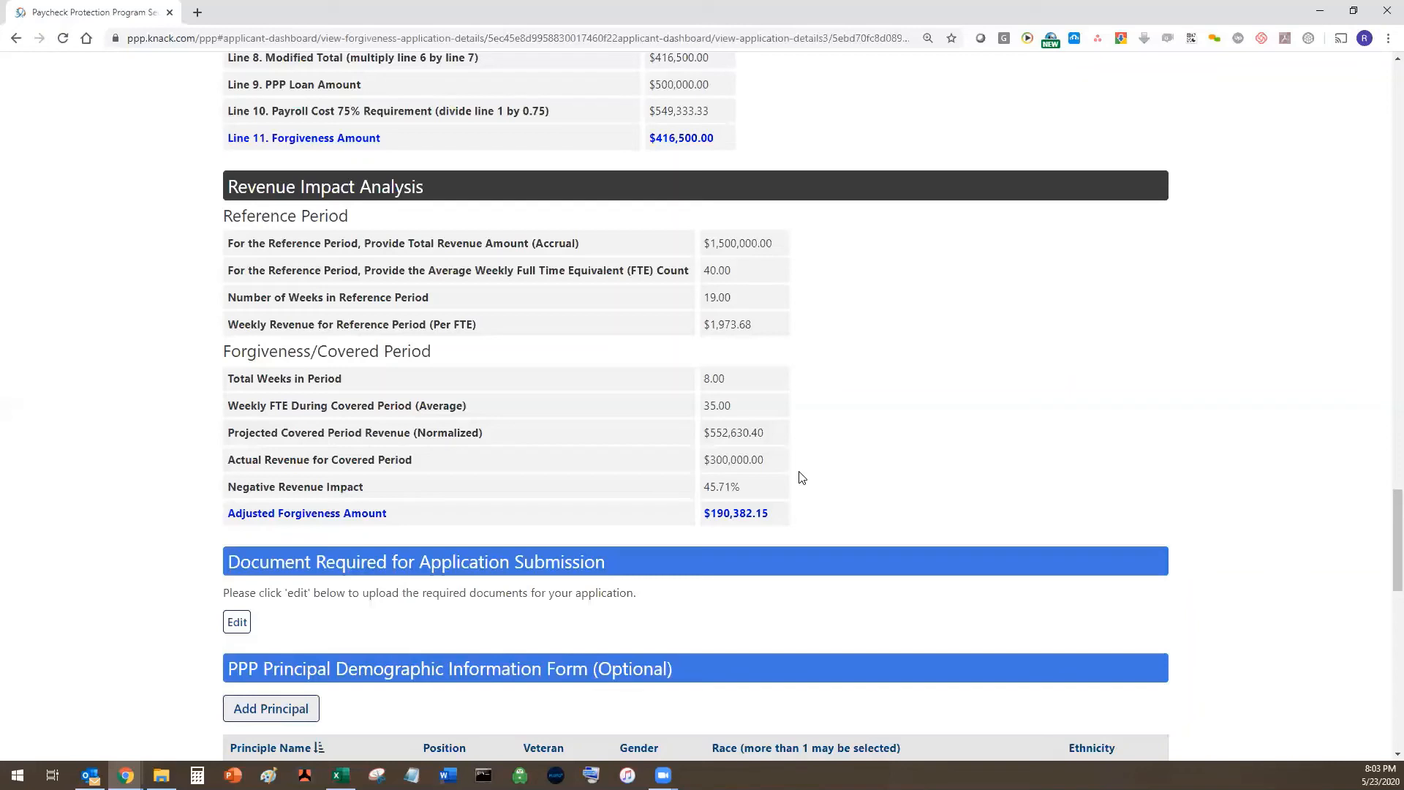
{"action": "scroll", "coordinate": [841, 477], "scroll_direction": "down", "scroll_amount": 1}
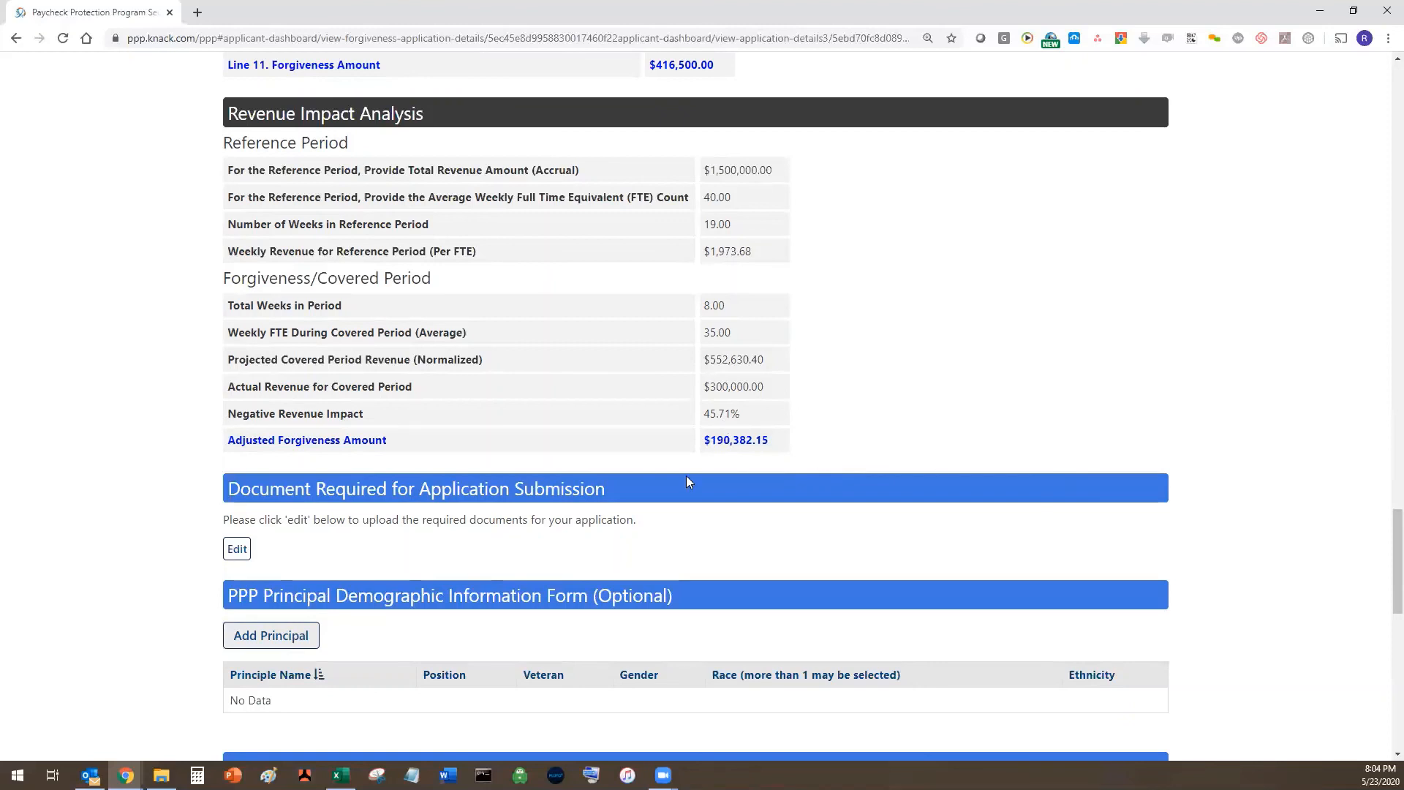
{"action": "scroll", "coordinate": [812, 447], "scroll_direction": "down", "scroll_amount": 2}
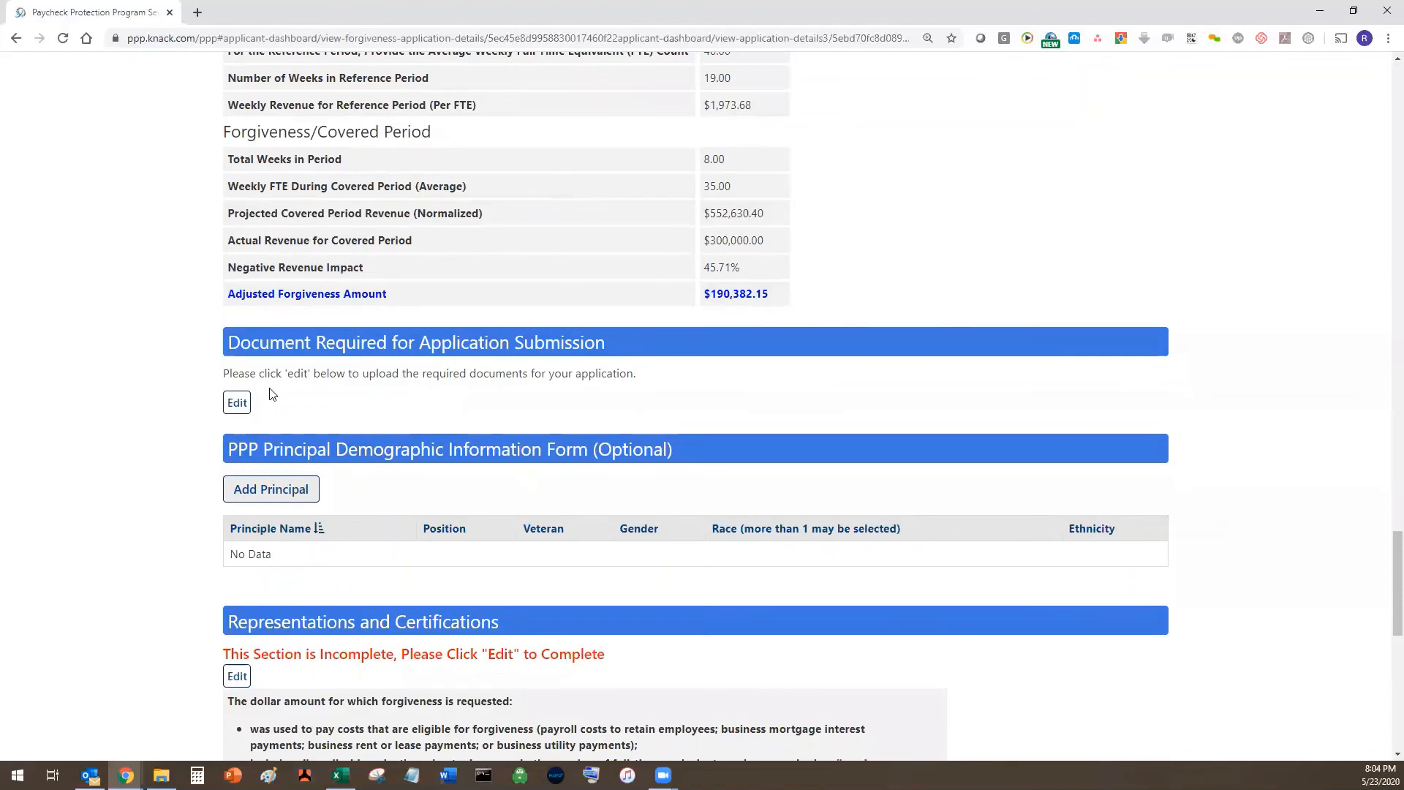
- Open the required-documents upload page and scroll through its upload fields
{"action": "left_click", "coordinate": [237, 402]}
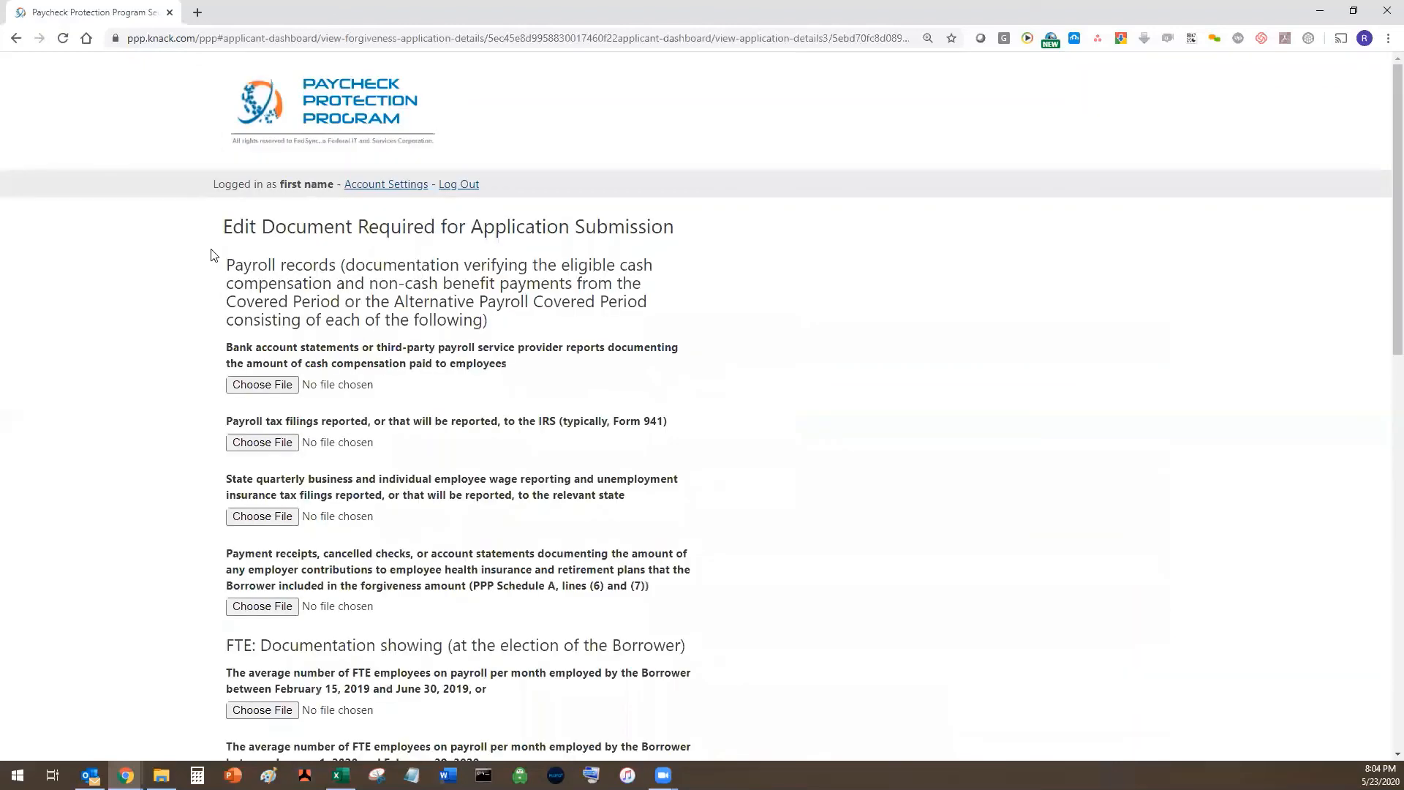
{"action": "scroll", "coordinate": [322, 284], "scroll_direction": "down", "scroll_amount": 1}
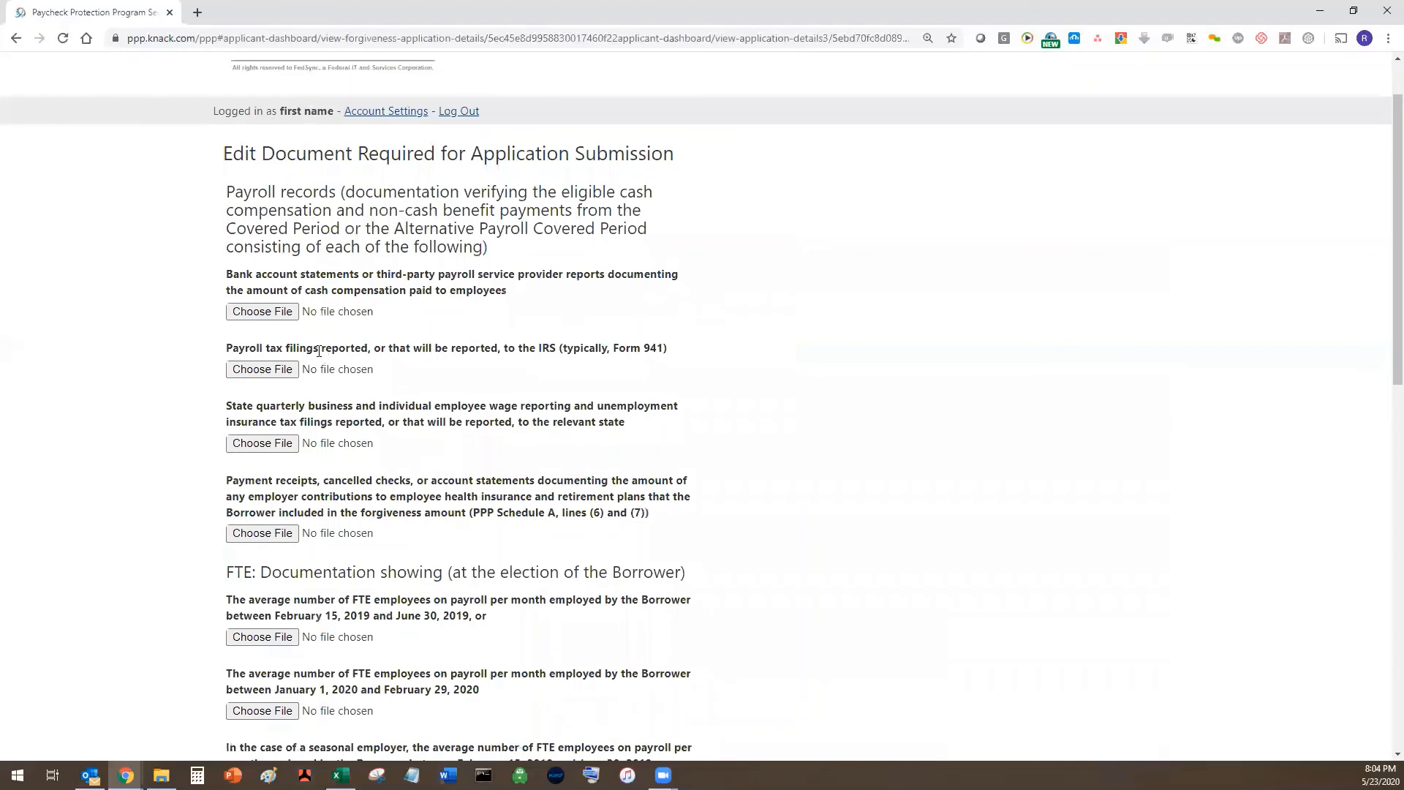
{"action": "scroll", "coordinate": [319, 351], "scroll_direction": "down", "scroll_amount": 5}
{"action": "scroll", "coordinate": [319, 351], "scroll_direction": "down", "scroll_amount": 7}
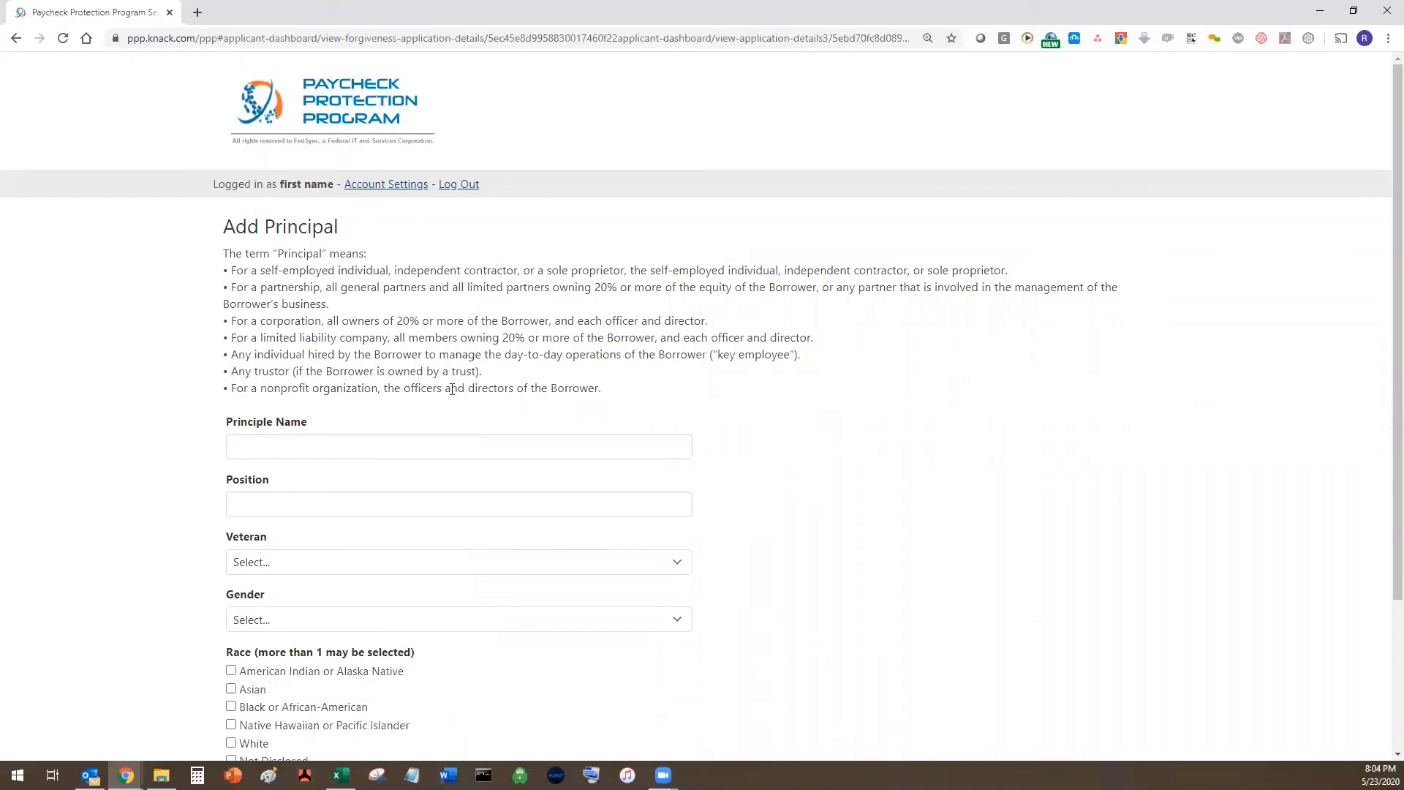
{"action": "scroll", "coordinate": [412, 257], "scroll_direction": "down", "scroll_amount": 2}
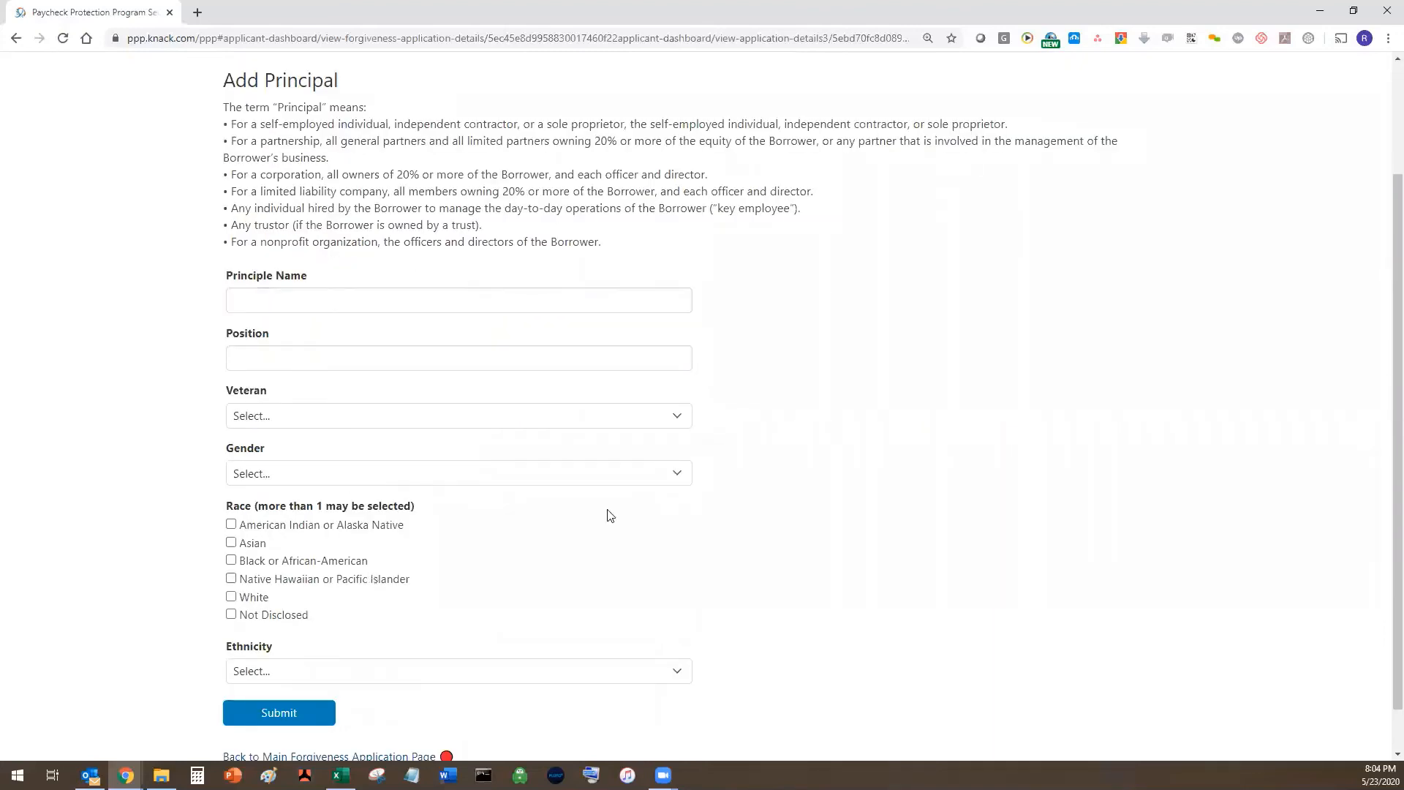
{"action": "scroll", "coordinate": [286, 379], "scroll_direction": "down", "scroll_amount": 1}
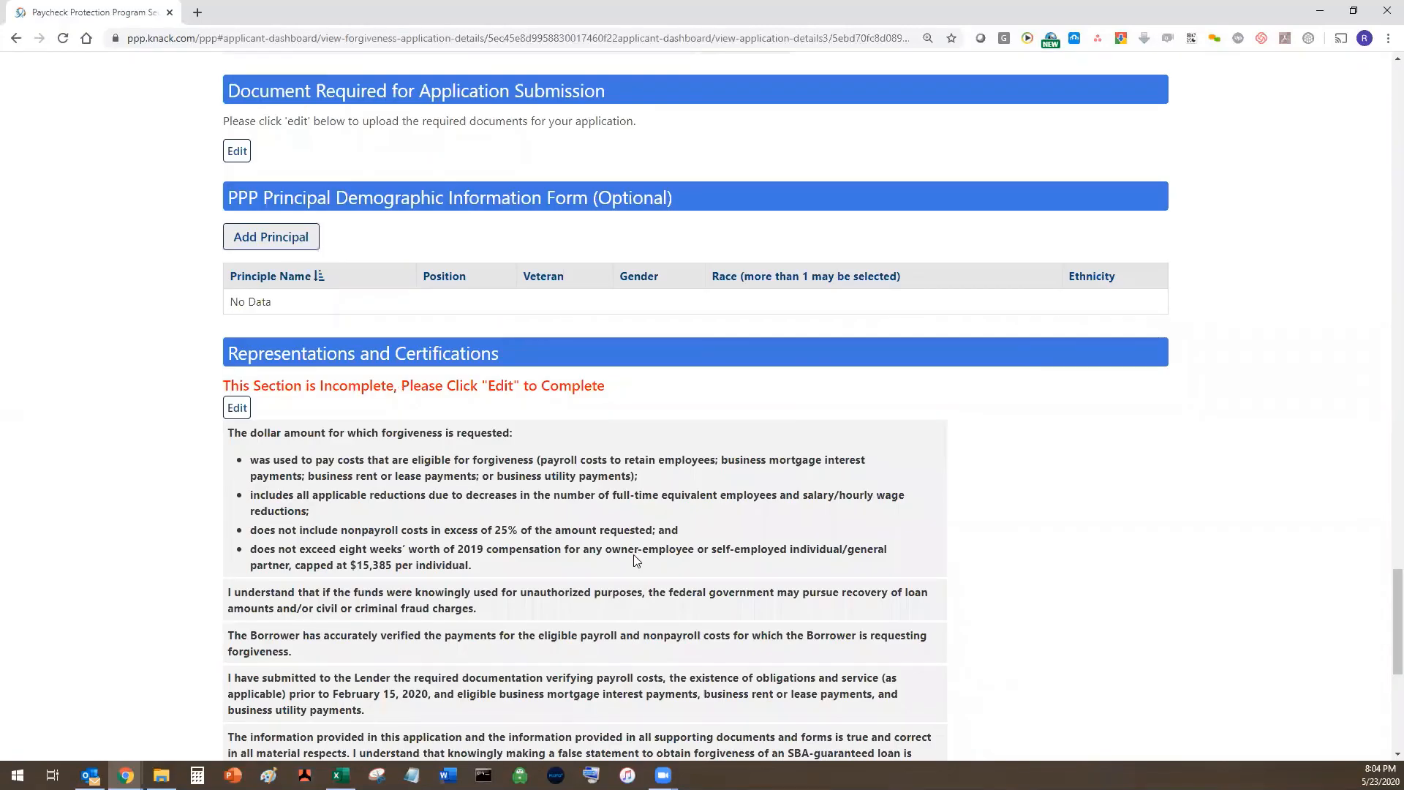
- Open the Representations and Certifications form and initial the first two statements
{"action": "scroll", "coordinate": [1206, 360], "scroll_direction": "down", "scroll_amount": 1}
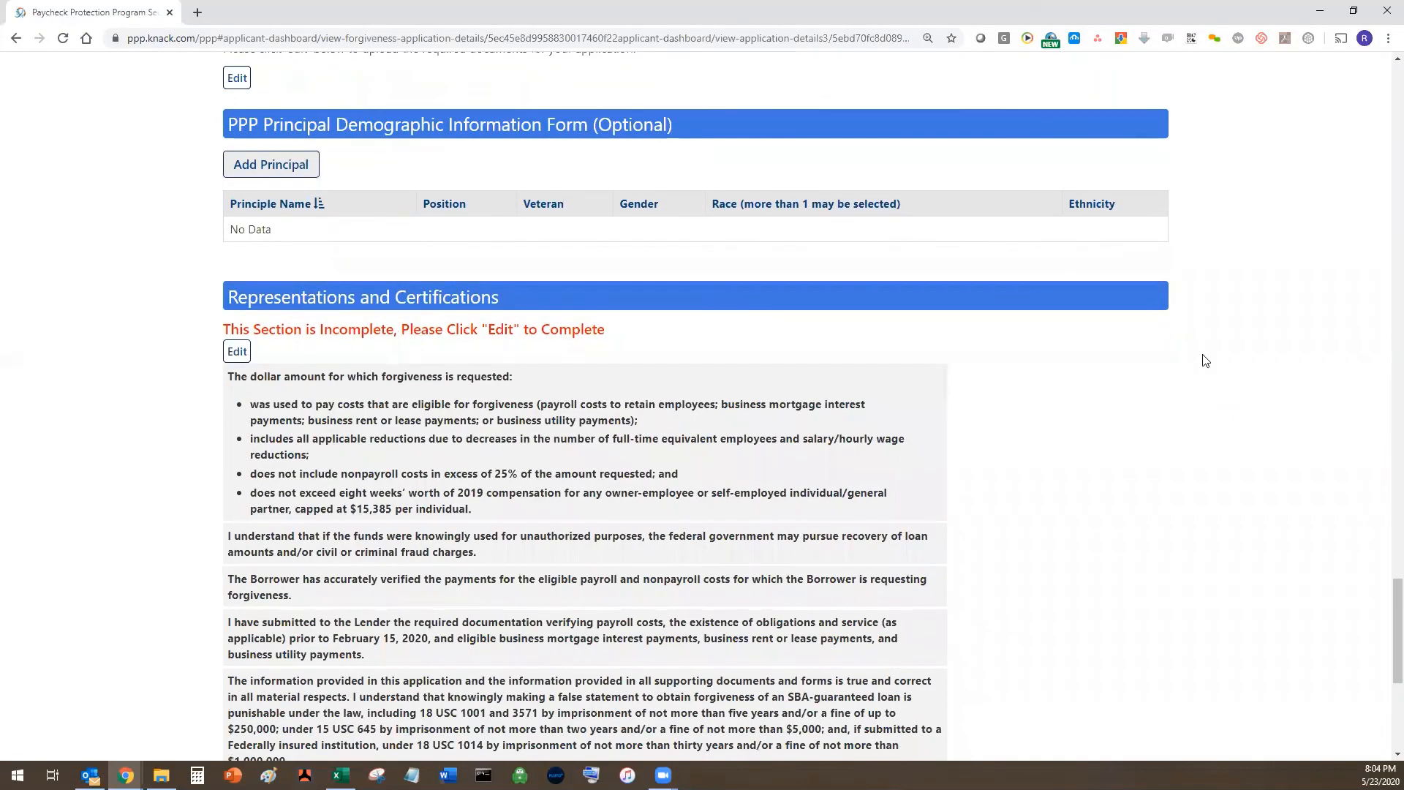
{"action": "scroll", "coordinate": [805, 321], "scroll_direction": "down", "scroll_amount": 2}
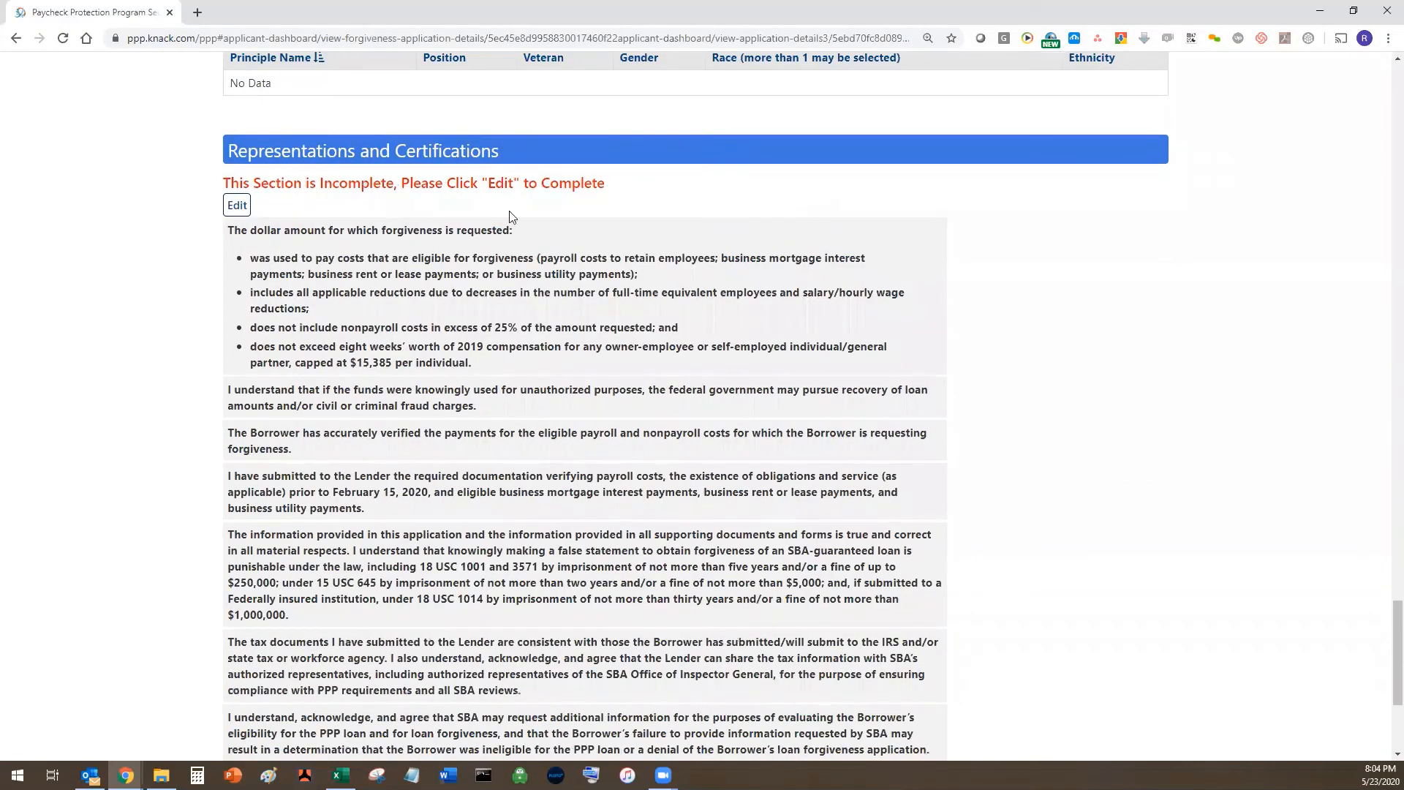
{"action": "left_click", "coordinate": [242, 208]}
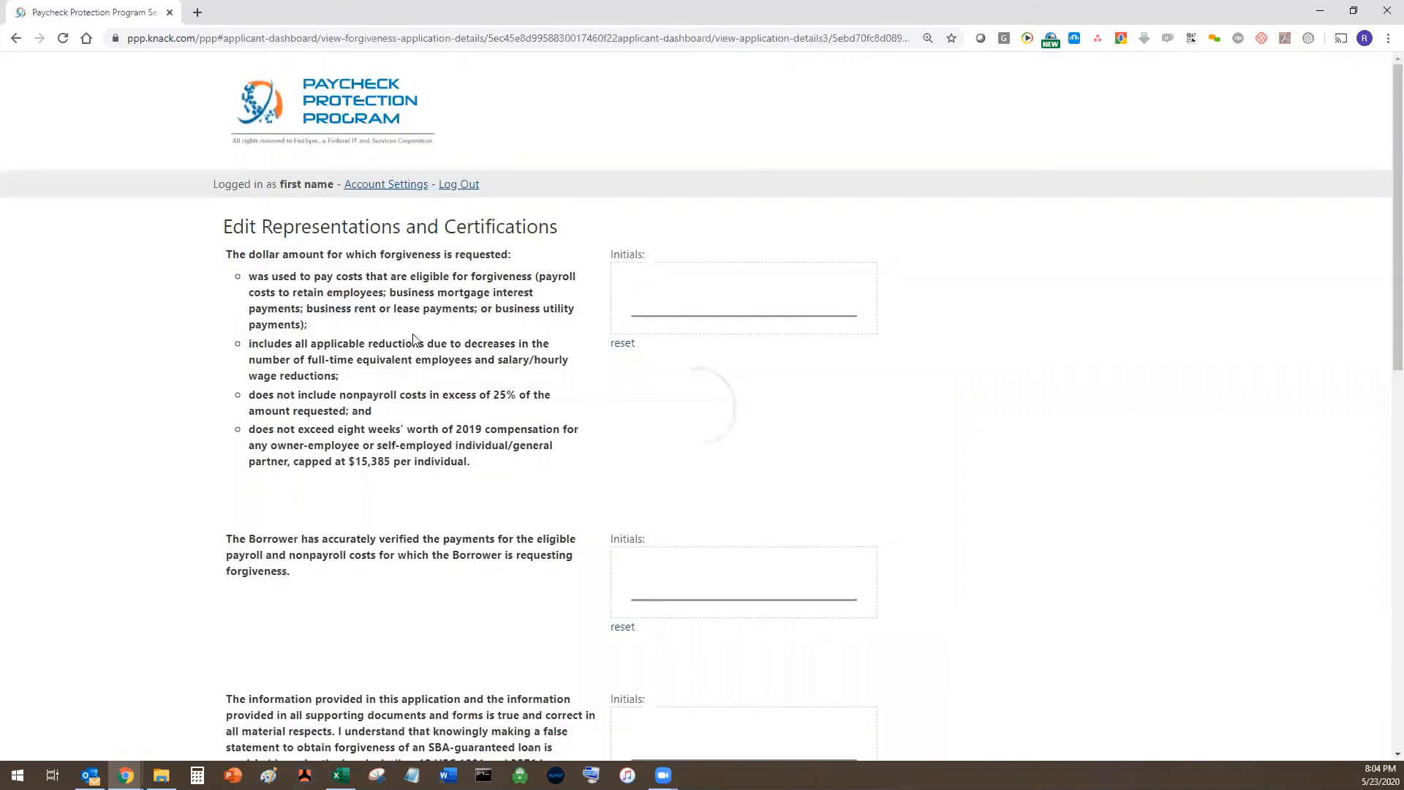
{"action": "left_click_drag", "start_coordinate": [631, 306], "coordinate": [668, 293]}
{"action": "mouse_move", "coordinate": [638, 576]}
{"action": "left_mouse_down"}
{"action": "mouse_move", "coordinate": [682, 564]}
{"action": "mouse_move", "coordinate": [698, 581]}
{"action": "left_mouse_up"}
- Initial the remaining certification statements, including the one on unauthorized use of funds
{"action": "scroll", "coordinate": [741, 544], "scroll_direction": "down", "scroll_amount": 3}
{"action": "mouse_move", "coordinate": [648, 540]}
{"action": "left_mouse_down"}
{"action": "mouse_move", "coordinate": [691, 545]}
{"action": "mouse_move", "coordinate": [730, 502]}
{"action": "left_mouse_up"}
{"action": "scroll", "coordinate": [629, 520], "scroll_direction": "down", "scroll_amount": 3}
{"action": "left_click_drag", "start_coordinate": [638, 537], "coordinate": [727, 530]}
{"action": "scroll", "coordinate": [628, 521], "scroll_direction": "down", "scroll_amount": 3}
{"action": "left_click_drag", "start_coordinate": [631, 479], "coordinate": [682, 470]}
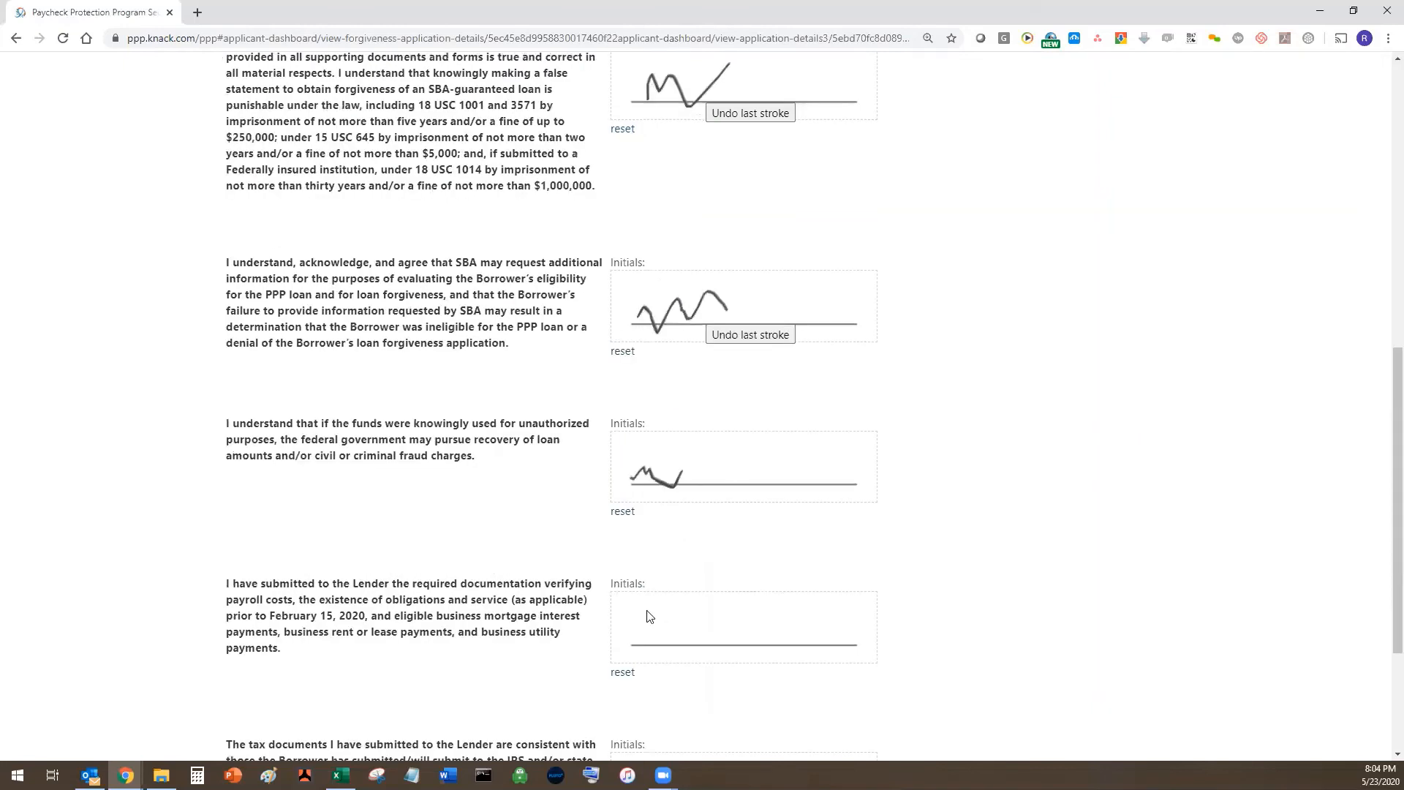
{"action": "left_click_drag", "start_coordinate": [641, 628], "coordinate": [715, 625]}
{"action": "scroll", "coordinate": [705, 578], "scroll_direction": "down", "scroll_amount": 1}
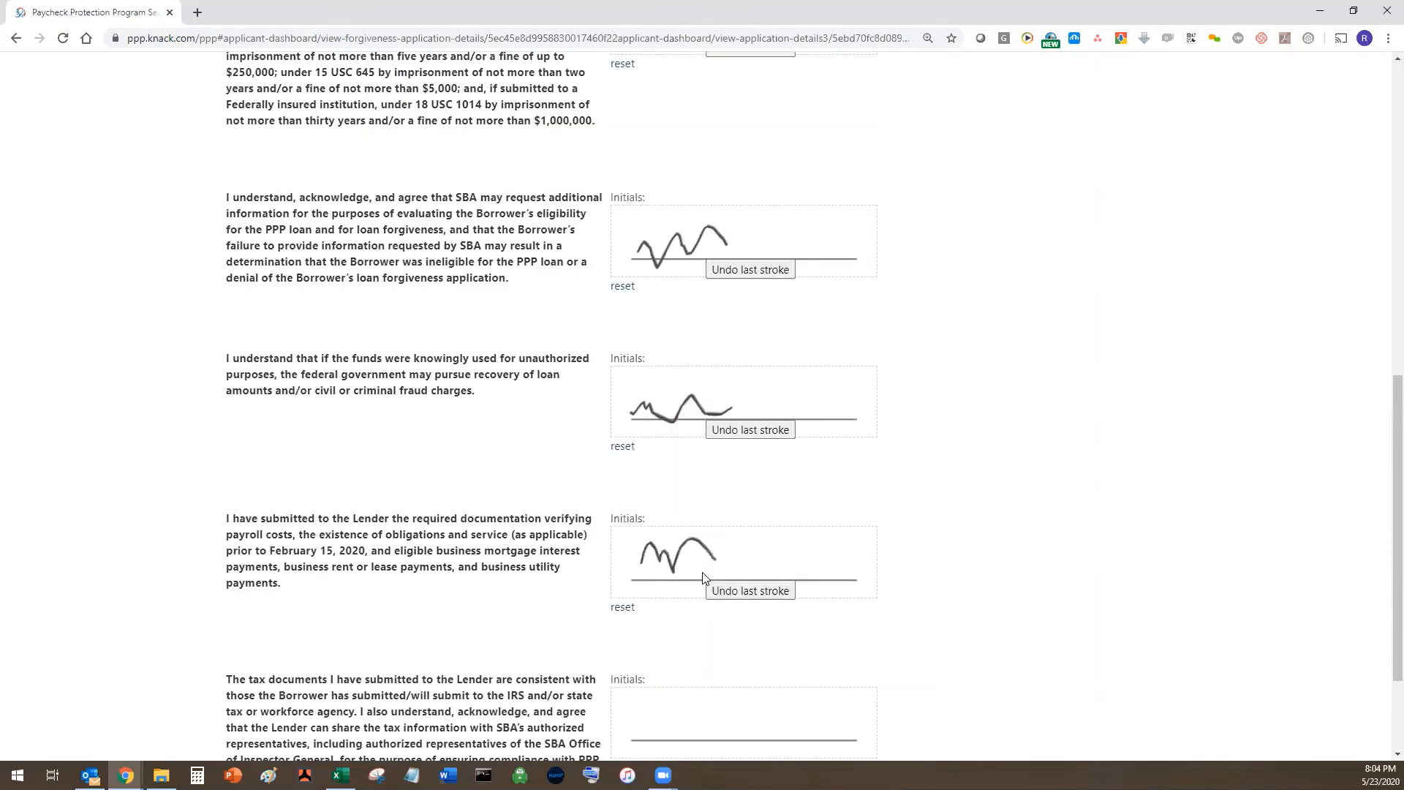
{"action": "scroll", "coordinate": [606, 594], "scroll_direction": "down", "scroll_amount": 3}
{"action": "left_click_drag", "start_coordinate": [643, 571], "coordinate": [729, 541]}
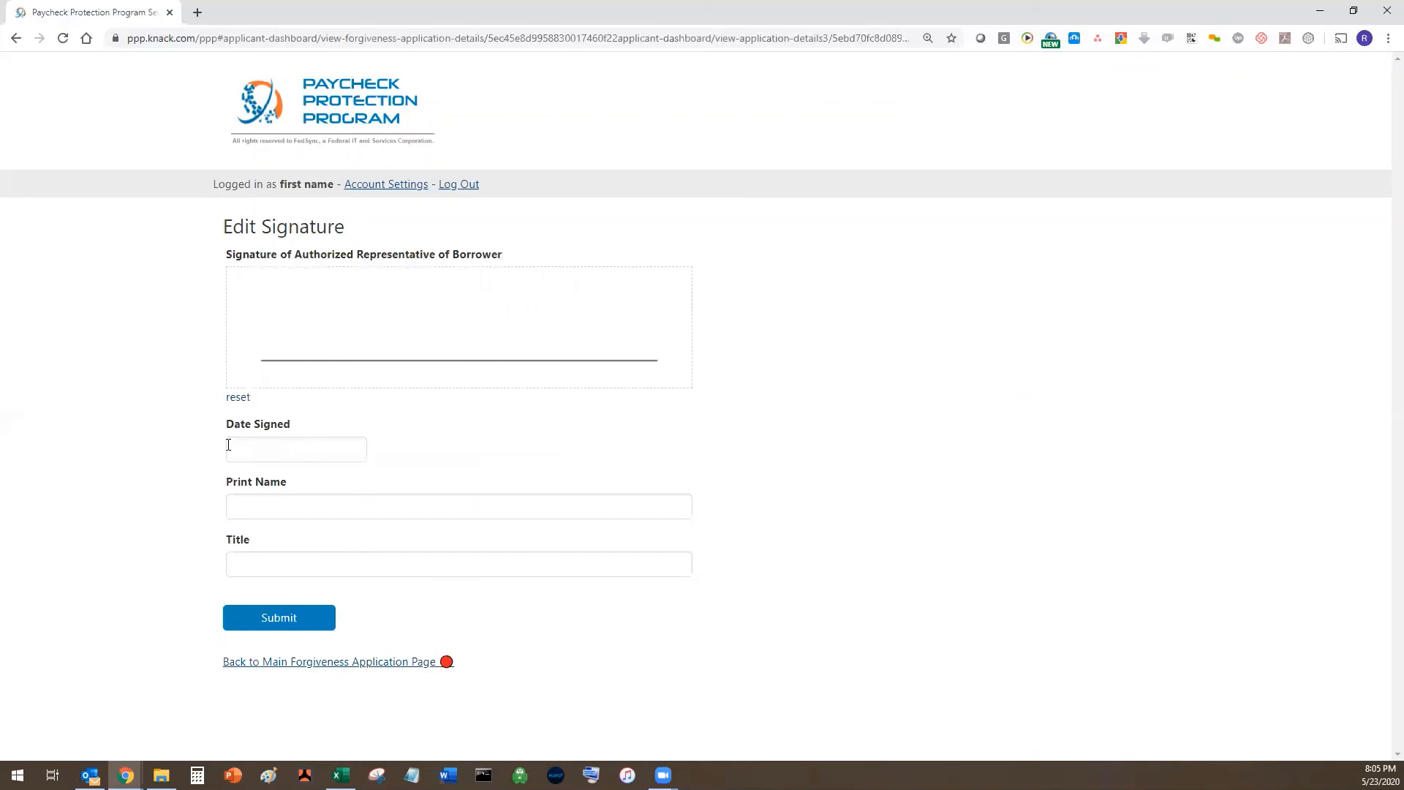
- Draw the signature, date it 05/23/2020, enter the printed name and title CXO, and save
{"action": "left_click_drag", "start_coordinate": [311, 349], "coordinate": [564, 283]}
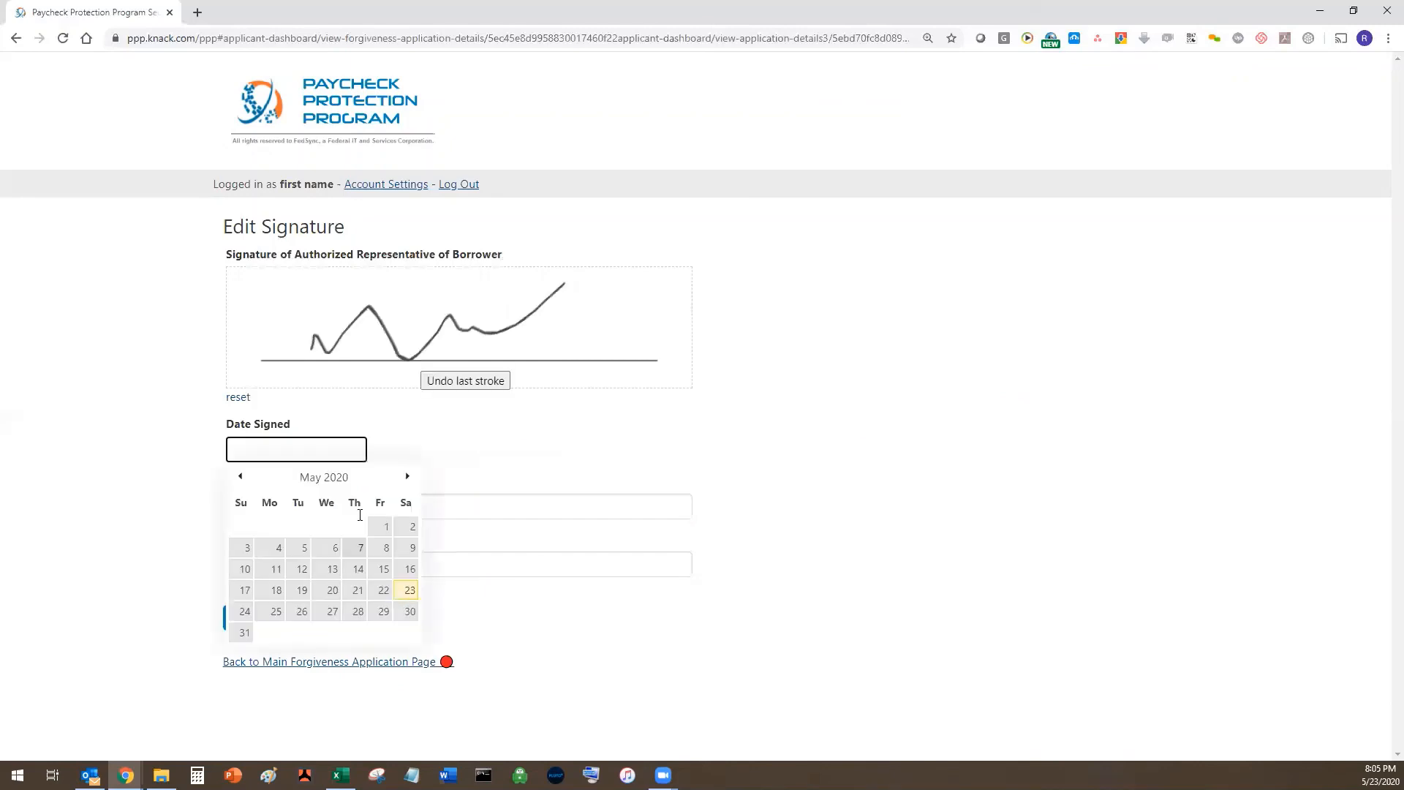
{"action": "left_click", "coordinate": [400, 591]}
{"action": "left_click", "coordinate": [360, 515]}
{"action": "type", "text": "Fir"}
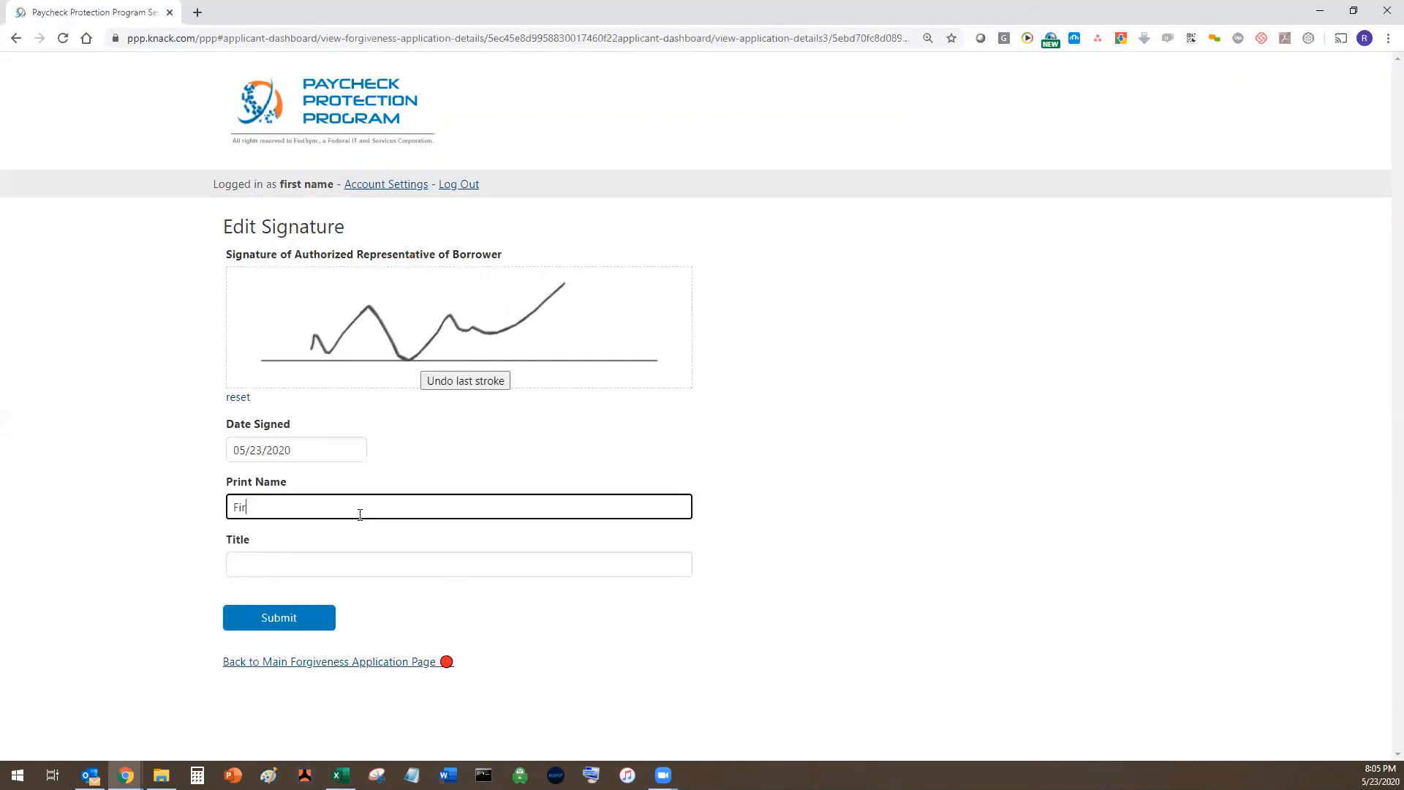
{"action": "type", "text": "st name"}
{"action": "key", "text": "Tab"}
{"action": "type", "text": "C"}
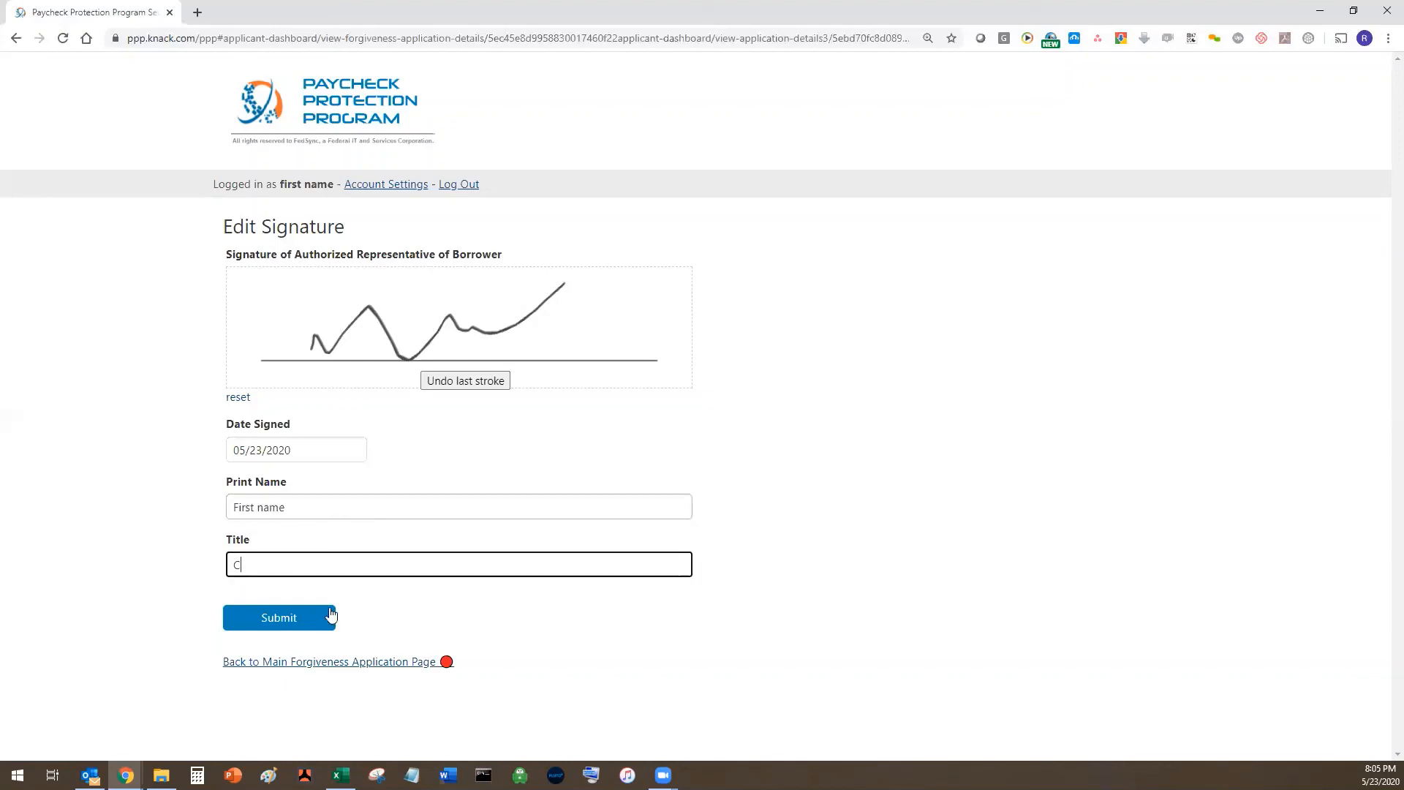
{"action": "type", "text": "XO"}
{"action": "left_click", "coordinate": [834, 583]}
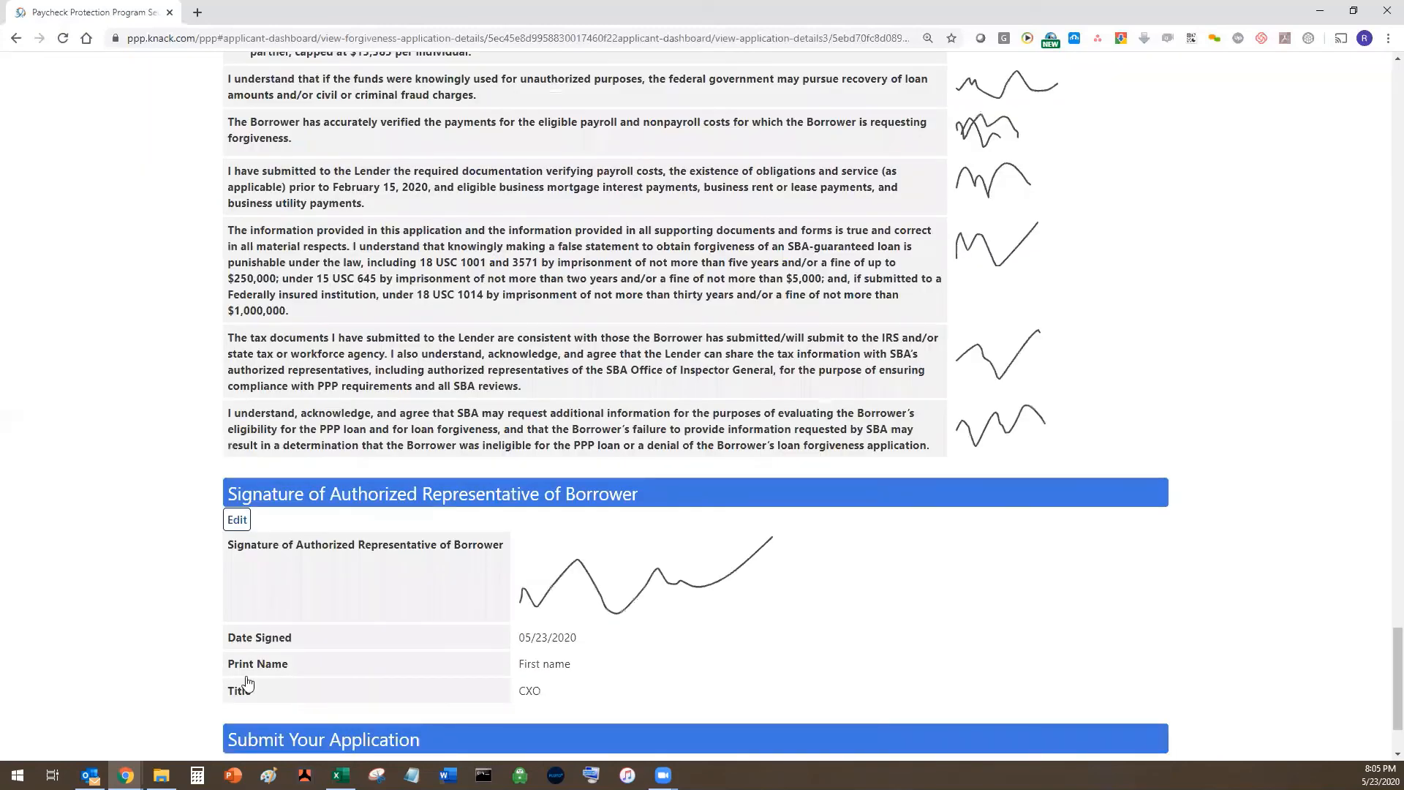
- Review the finished application and send it to the bank
{"action": "scroll", "coordinate": [247, 682], "scroll_direction": "down", "scroll_amount": 2}
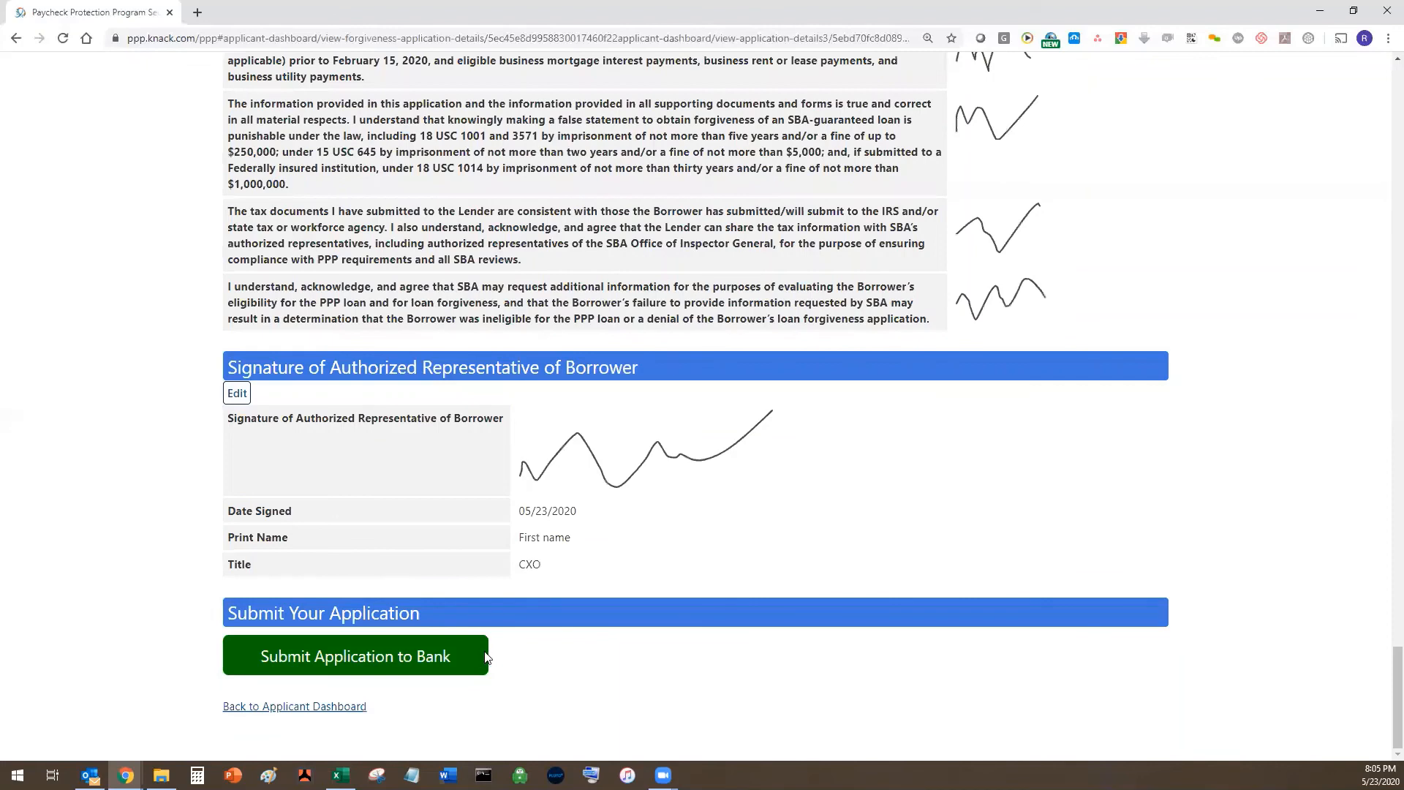
{"action": "scroll", "coordinate": [486, 656], "scroll_direction": "up", "scroll_amount": 15}
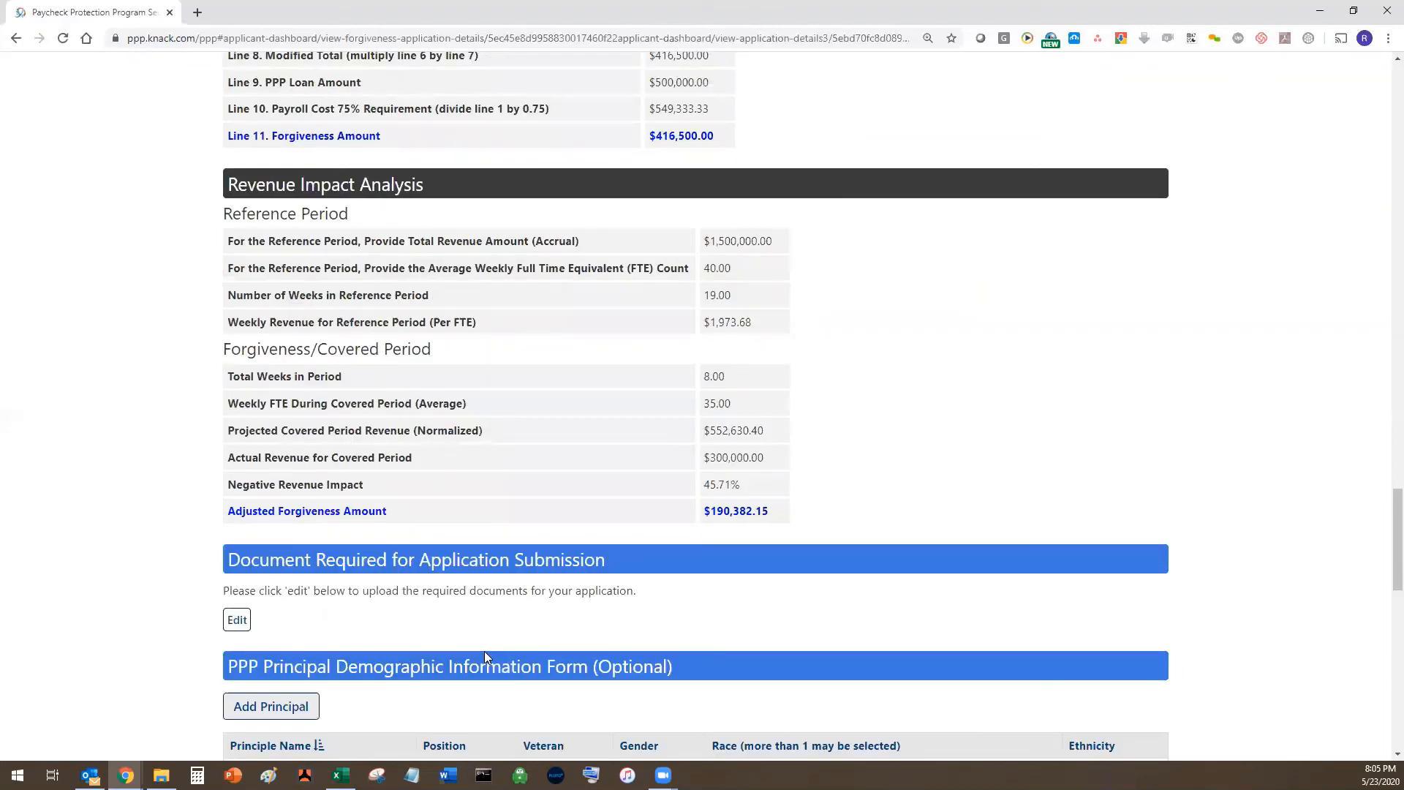
{"action": "scroll", "coordinate": [486, 655], "scroll_direction": "up", "scroll_amount": 15}
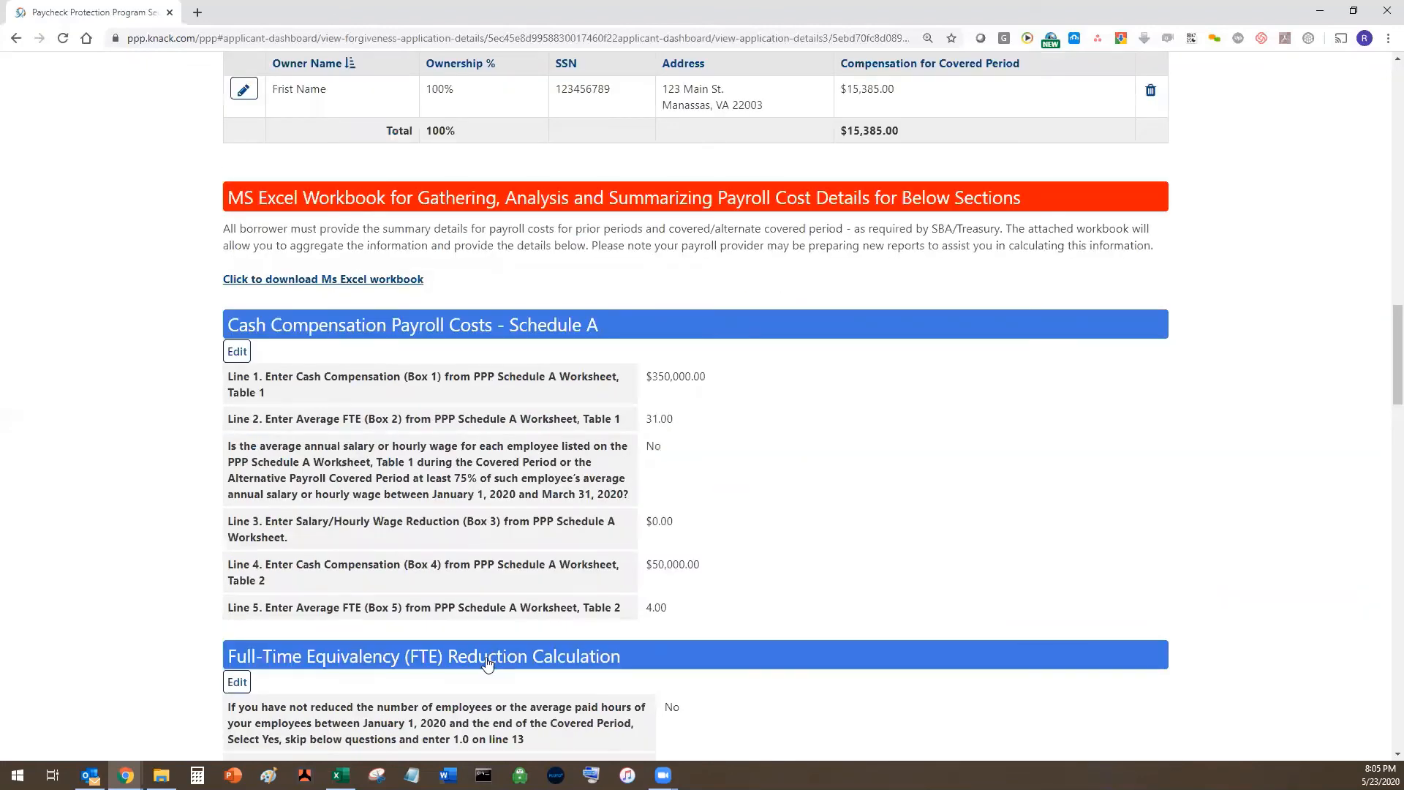
{"action": "scroll", "coordinate": [488, 663], "scroll_direction": "down", "scroll_amount": 20}
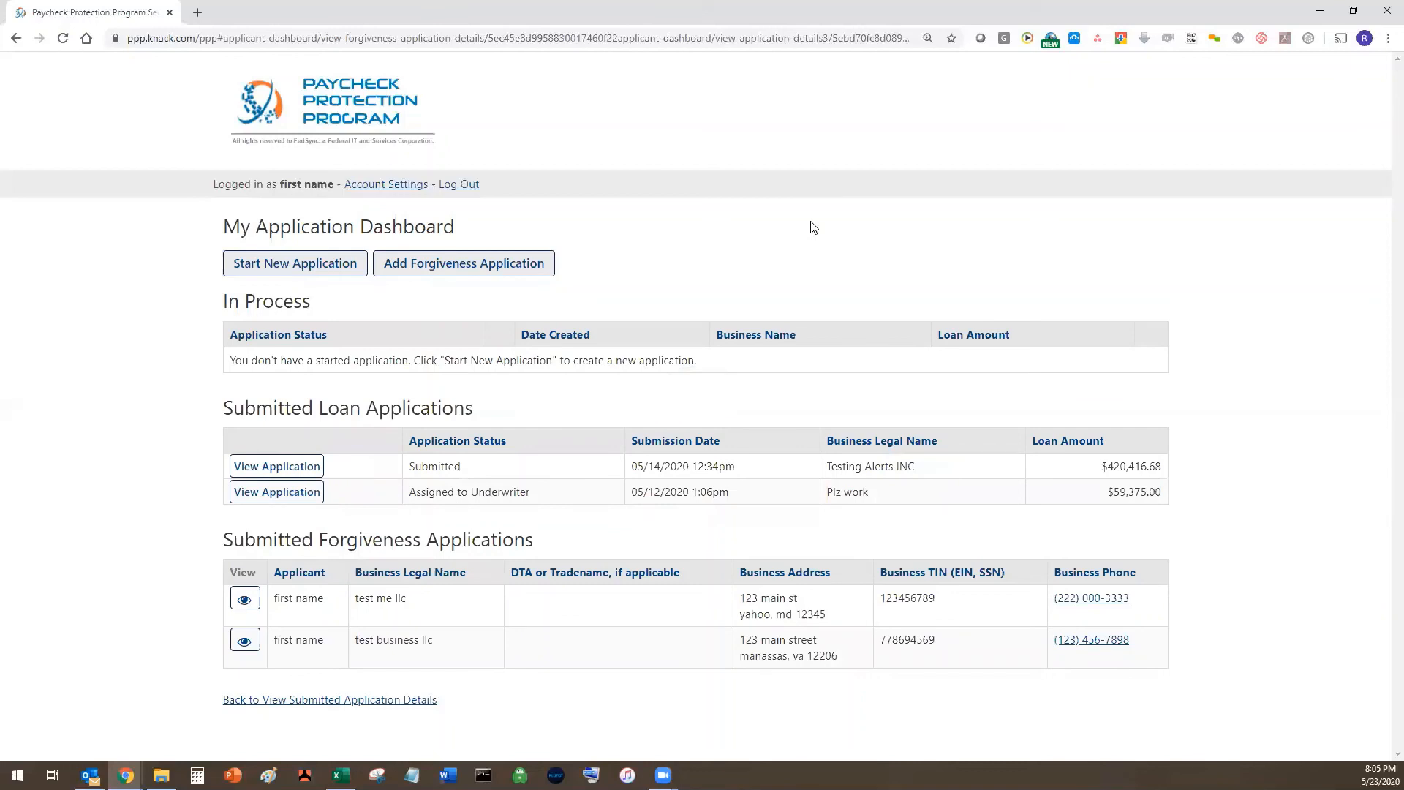
{"action": "left_click", "coordinate": [820, 119]}
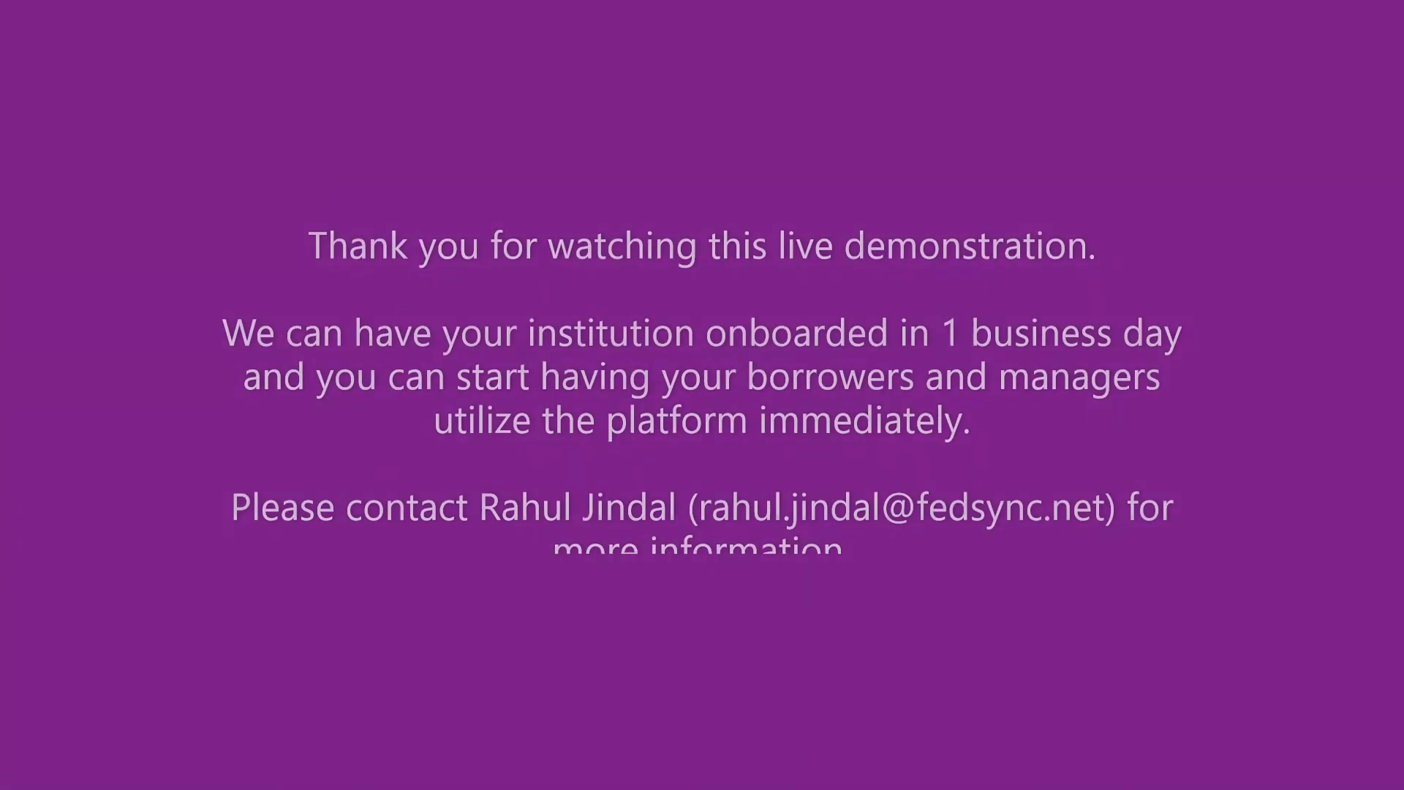